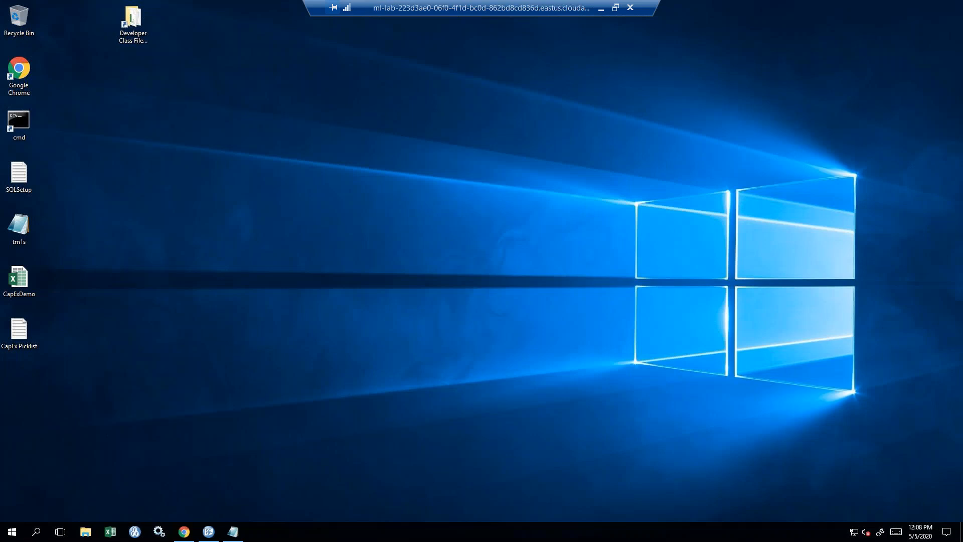
# - Sign in to the PAW Training Server with the saved credentials and open the Shared CapEx folder
pyautogui.click(186, 532)
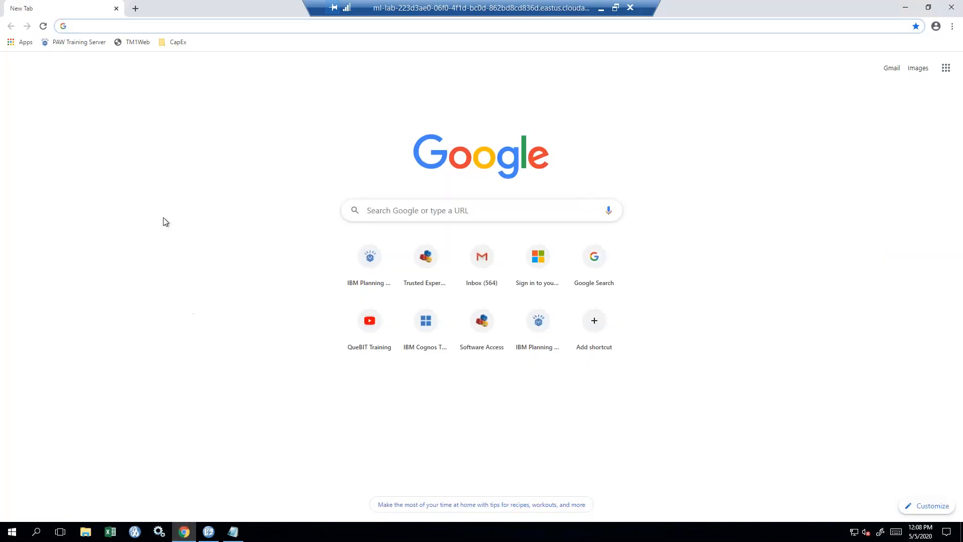
pyautogui.click(85, 45)
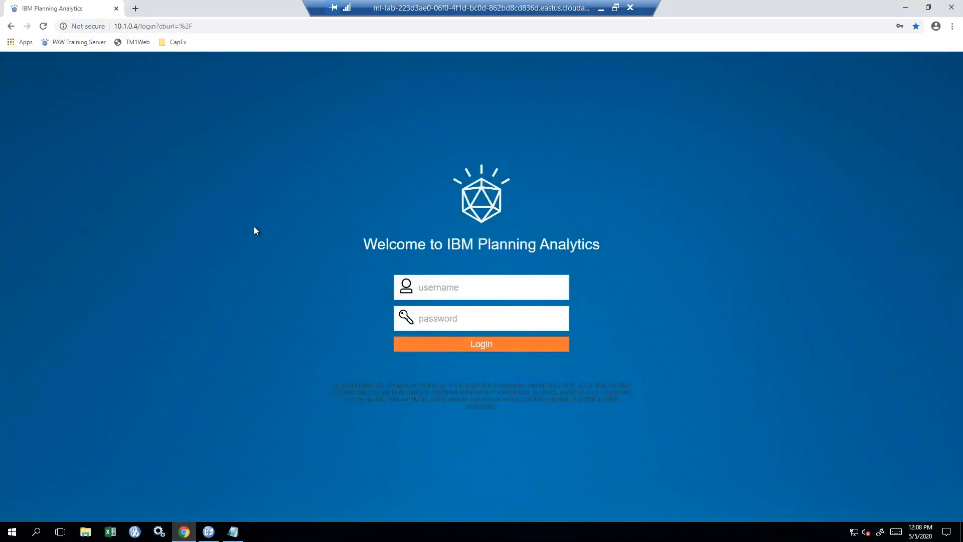
pyautogui.click(471, 290)
pyautogui.click(464, 314)
pyautogui.click(478, 351)
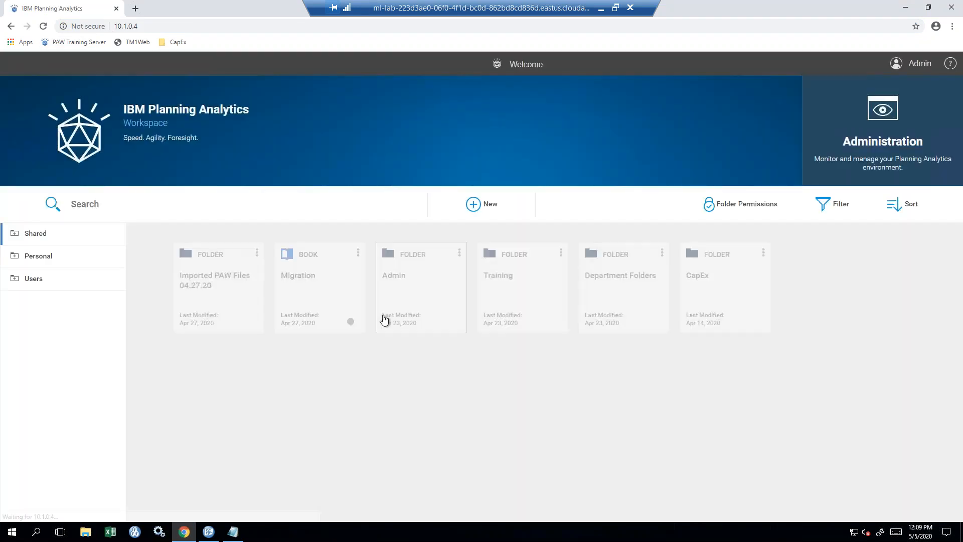
pyautogui.click(723, 312)
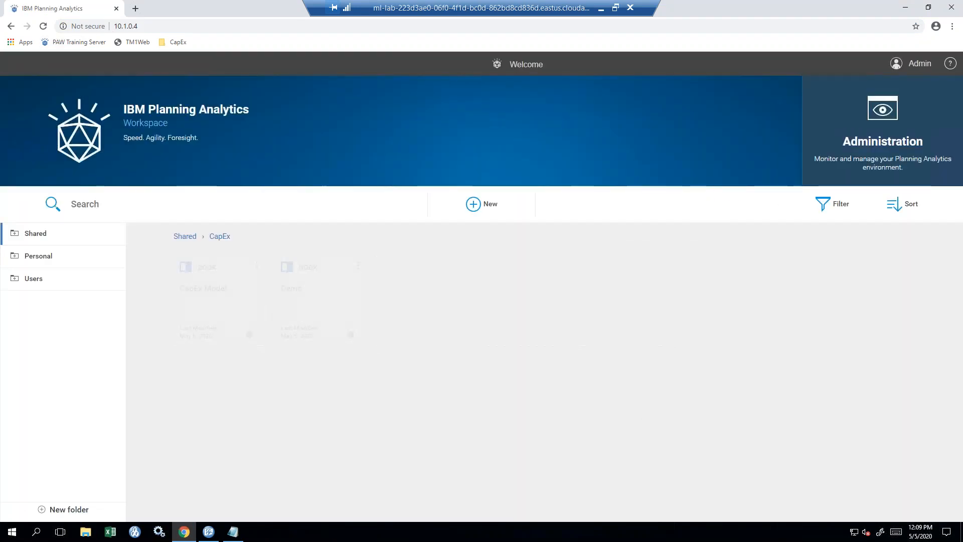
# - Open the Demo book and look at its Asset Input and Drivers sheets
pyautogui.click(327, 316)
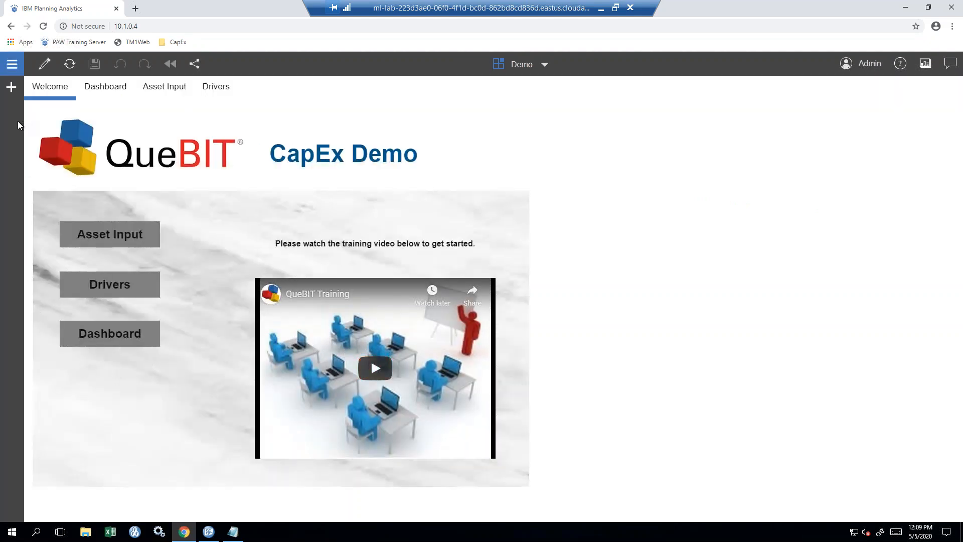
pyautogui.click(117, 235)
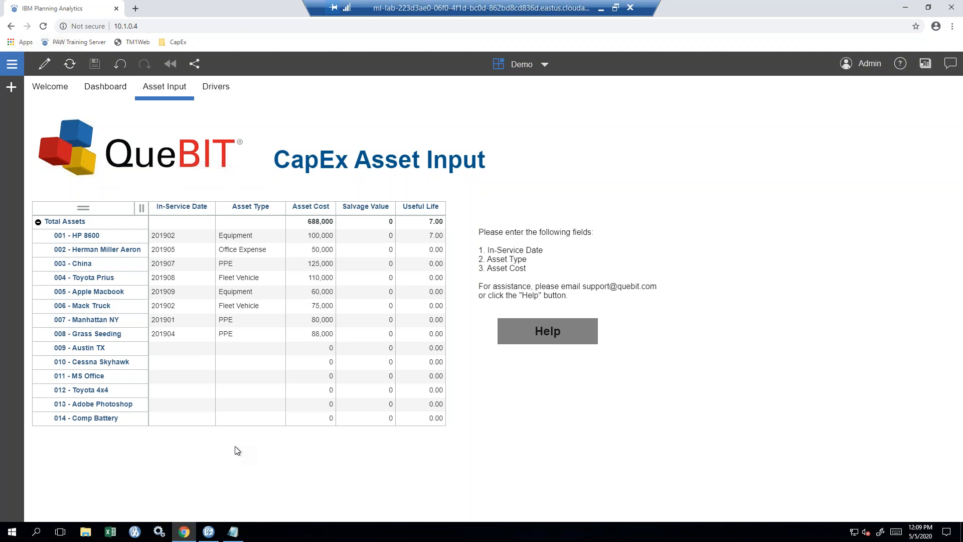
pyautogui.click(111, 158)
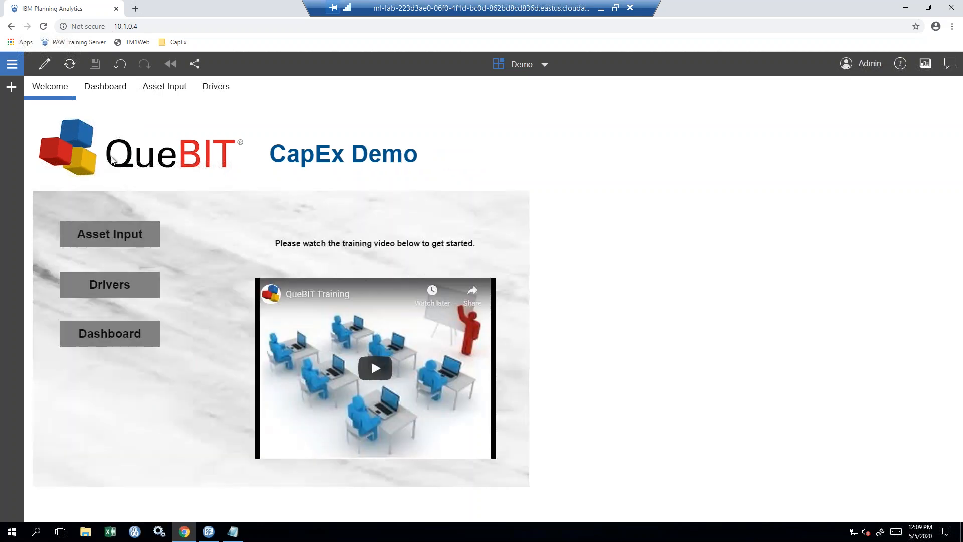
pyautogui.click(124, 290)
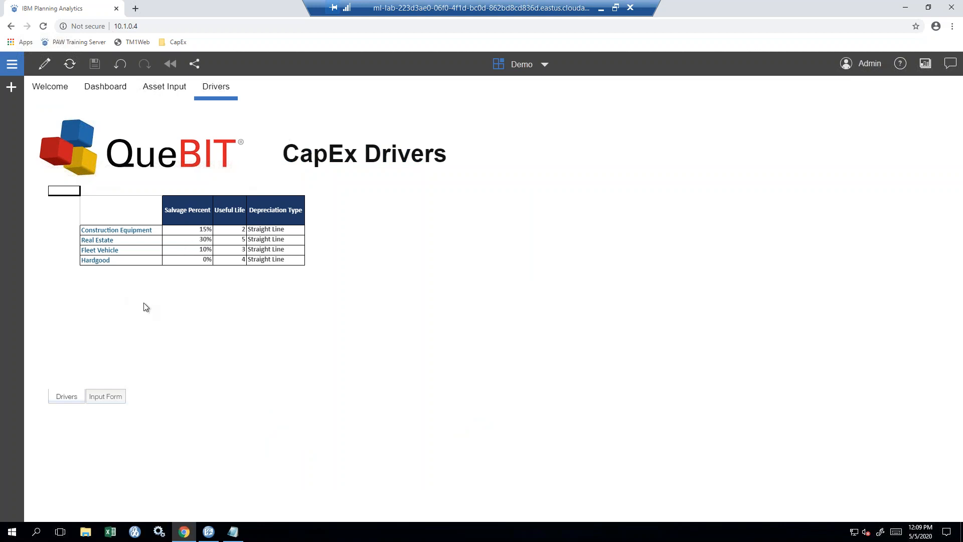
pyautogui.click(78, 161)
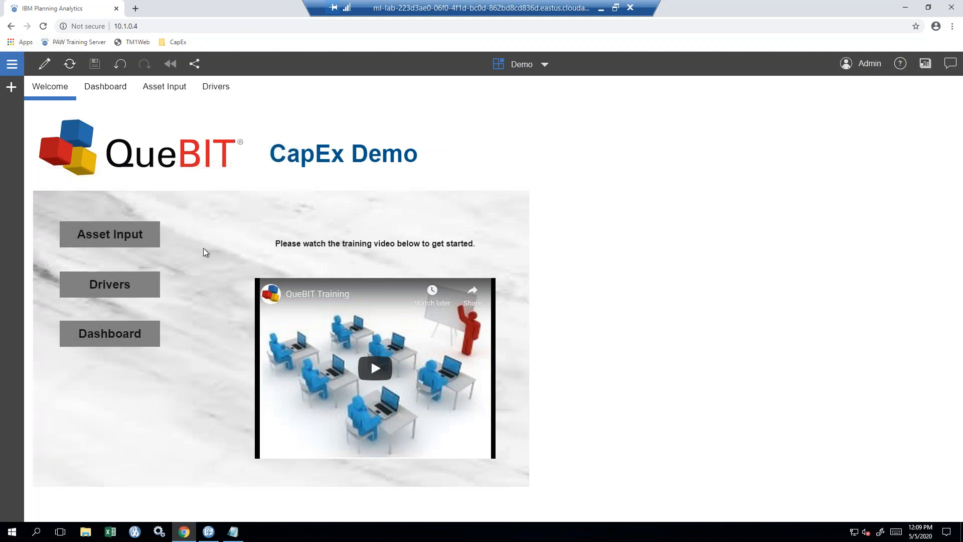
# - Scroll through the Dashboard sheet, then return to the Welcome sheet
pyautogui.click(118, 337)
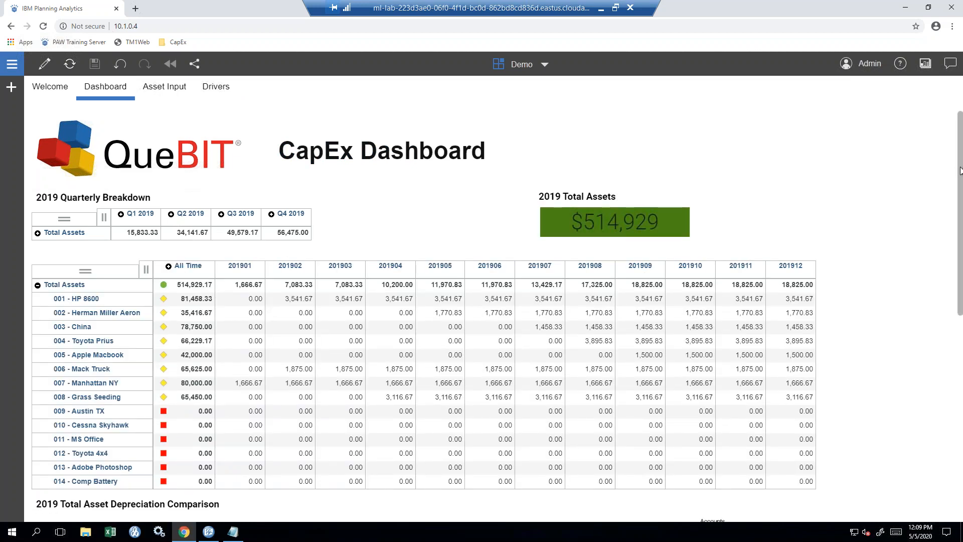
pyautogui.click(713, 226)
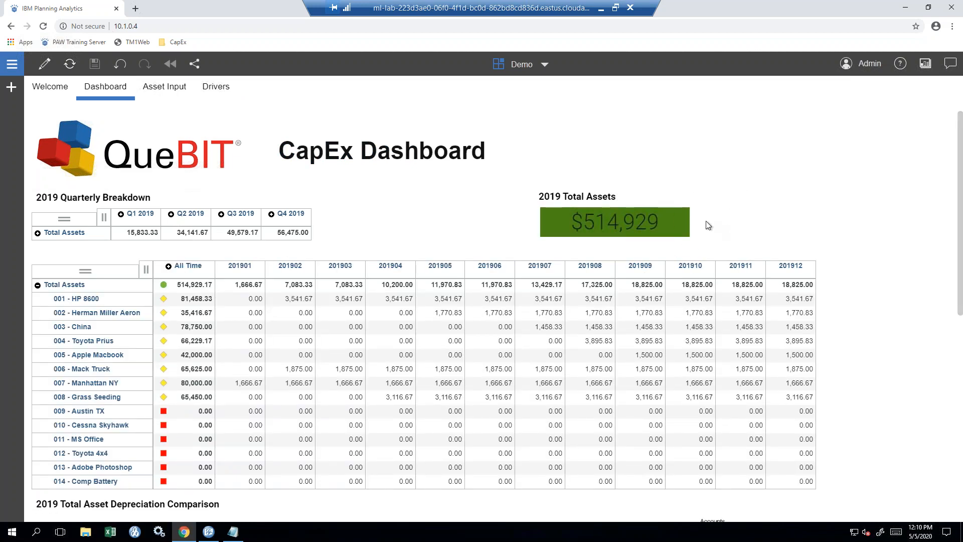
pyautogui.moveTo(960, 203); pyautogui.dragTo(962, 409)
pyautogui.scroll(5, 938, 281)
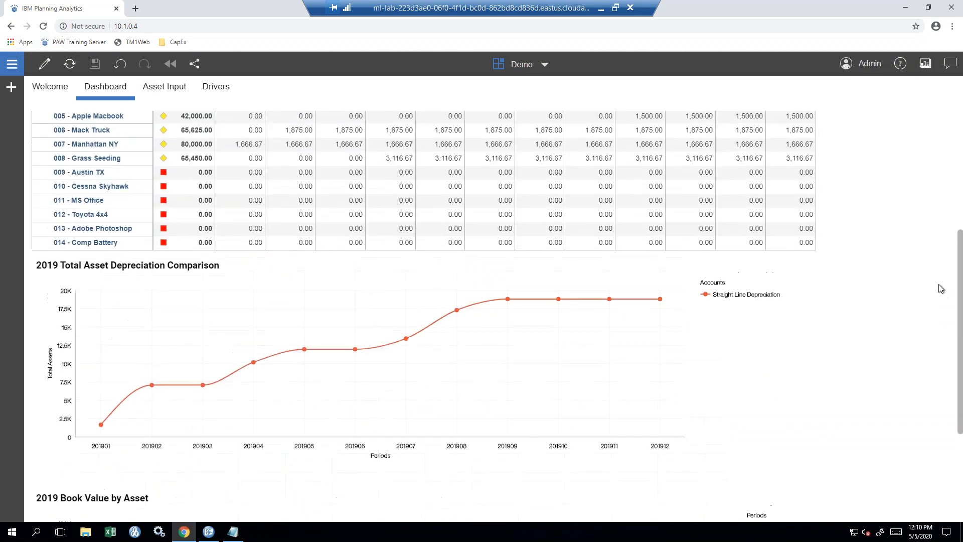
pyautogui.scroll(3, 936, 245)
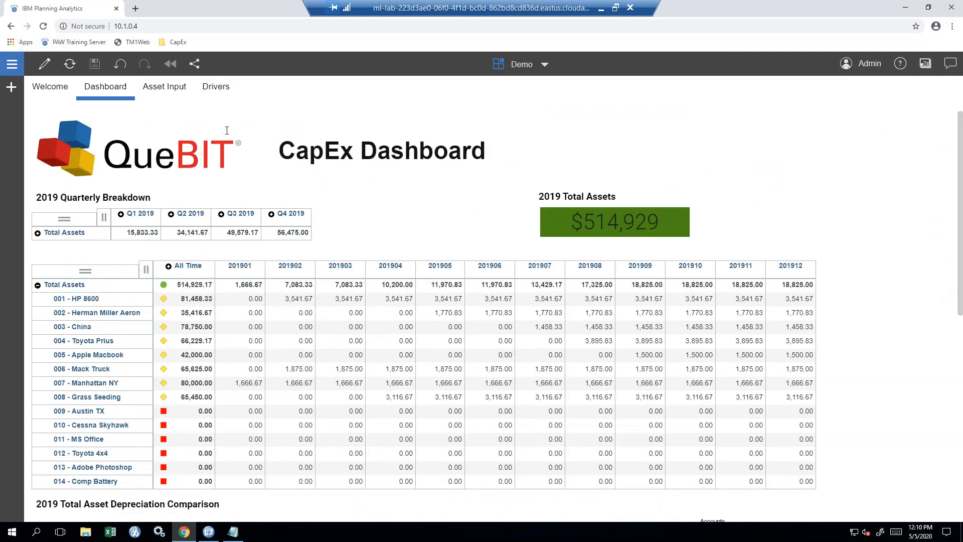
pyautogui.click(117, 163)
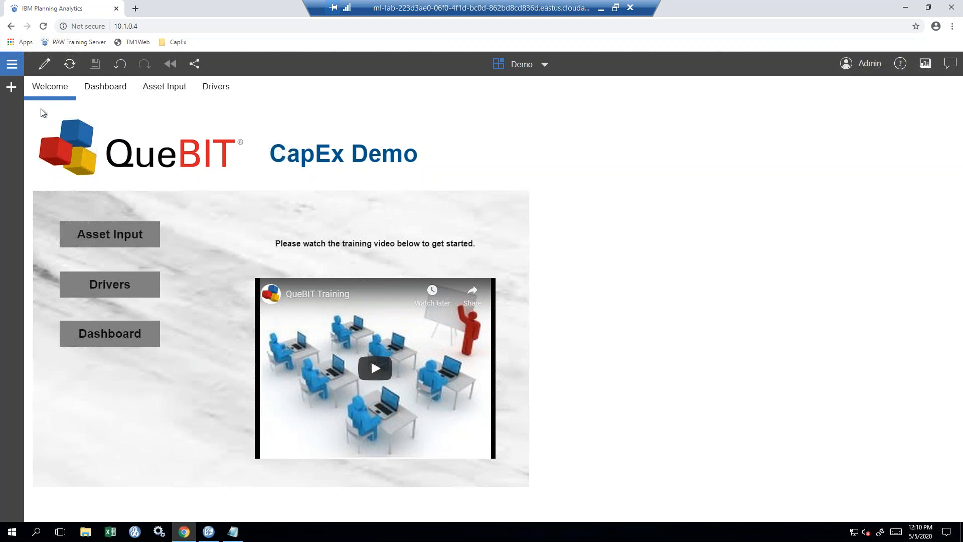
# - Expand the CapEx database in the Data panel to list its Cubes and Dimensions
pyautogui.click(12, 90)
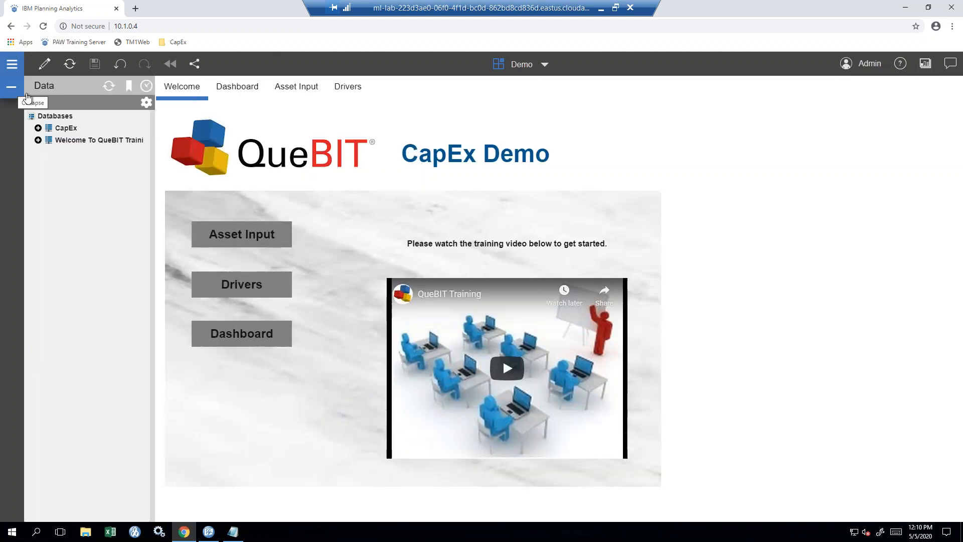
pyautogui.click(38, 128)
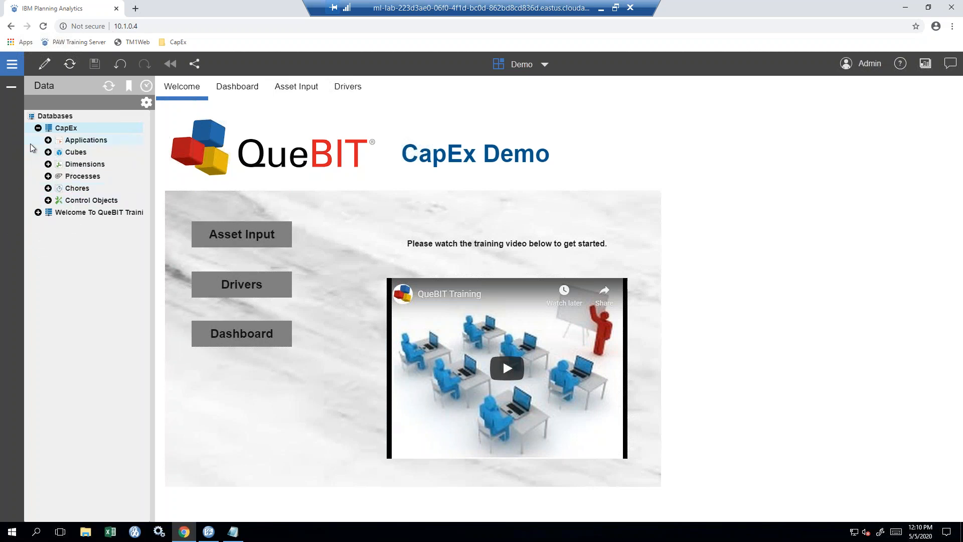
pyautogui.click(48, 152)
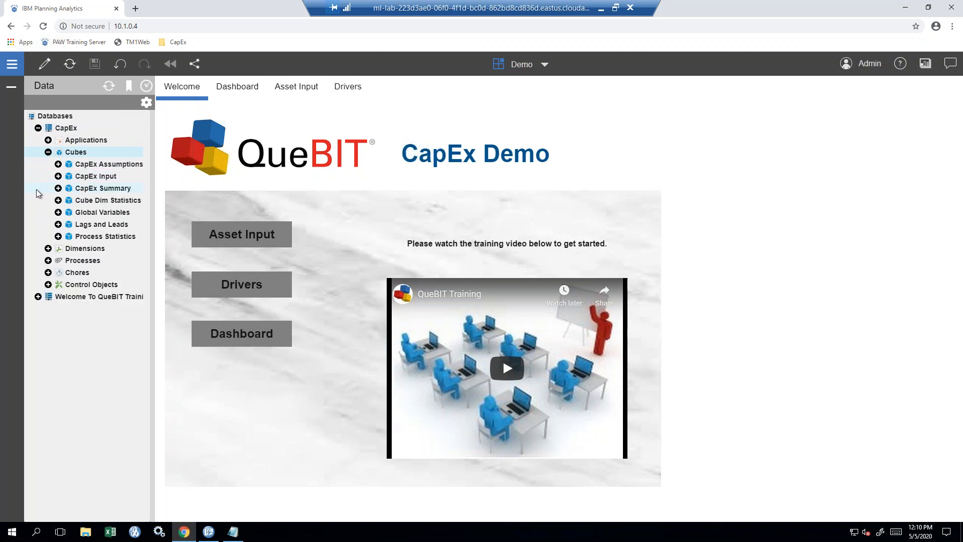
pyautogui.click(48, 249)
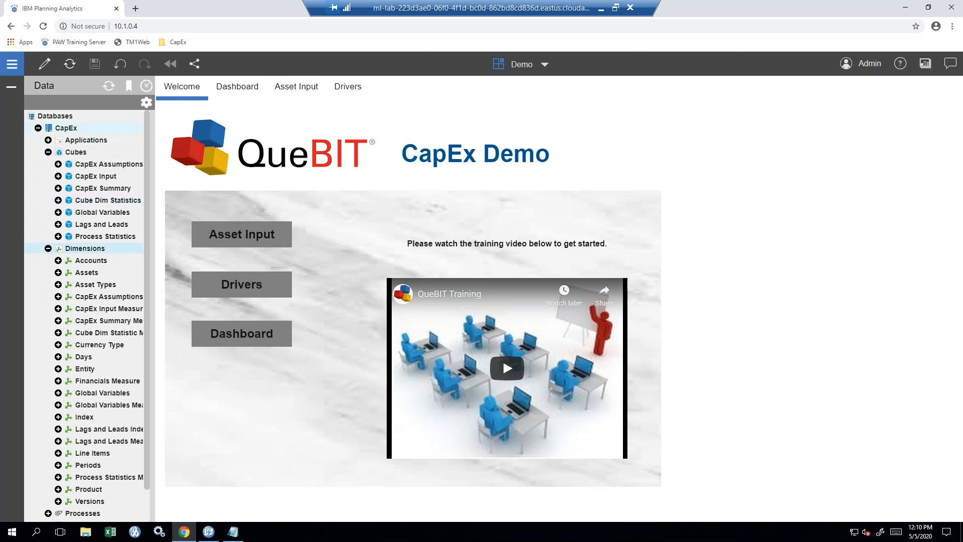
# - In edit mode, add a new Freeform sheet, Sheet 1, to the Demo book
pyautogui.click(44, 65)
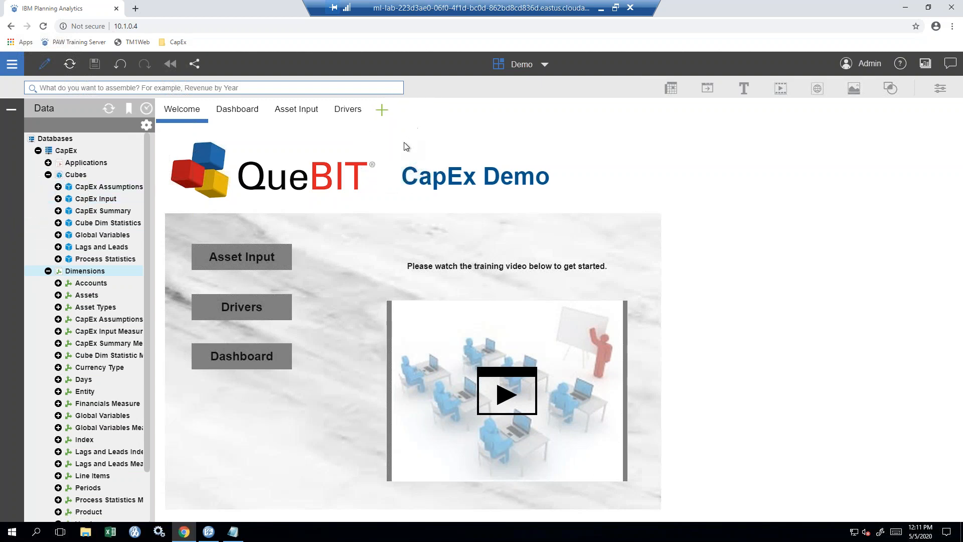
pyautogui.click(380, 119)
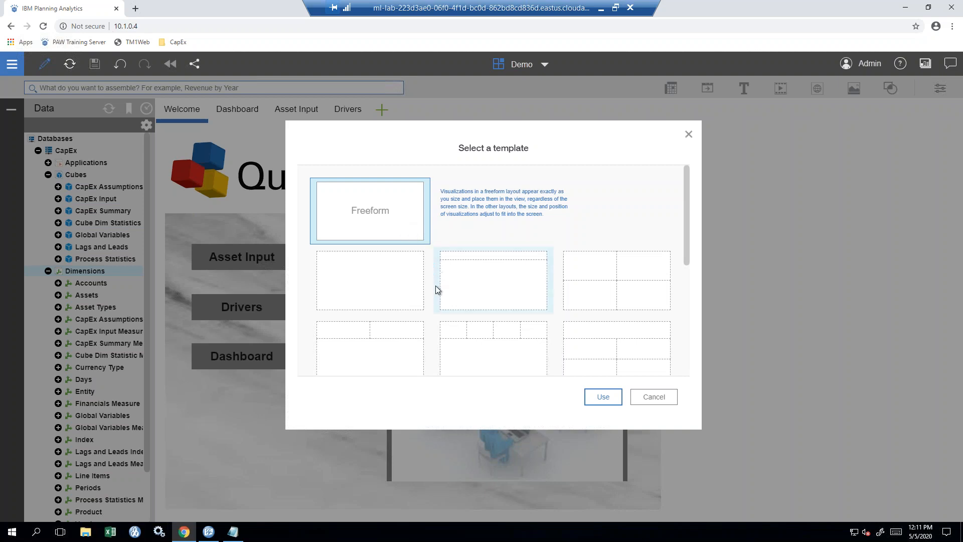
pyautogui.moveTo(685, 227); pyautogui.dragTo(671, 211)
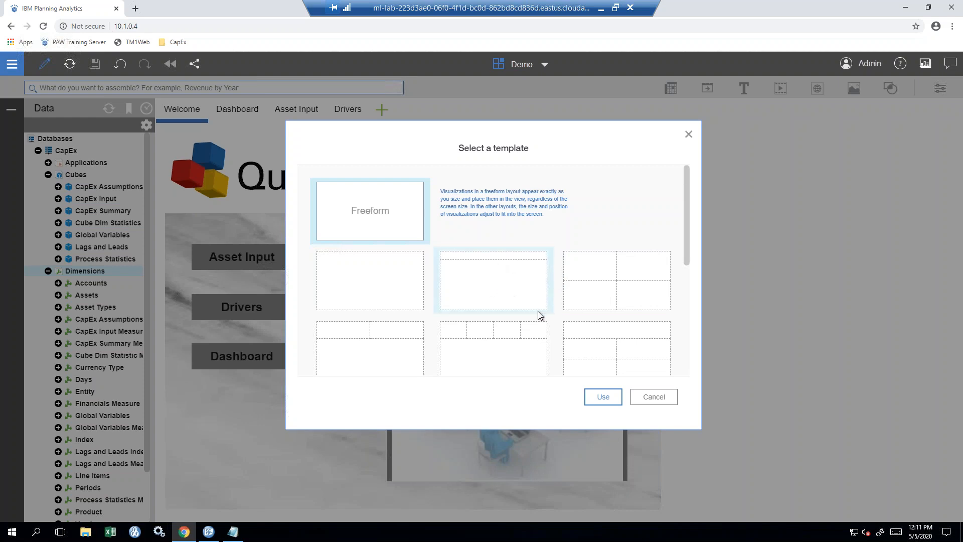
pyautogui.click(604, 397)
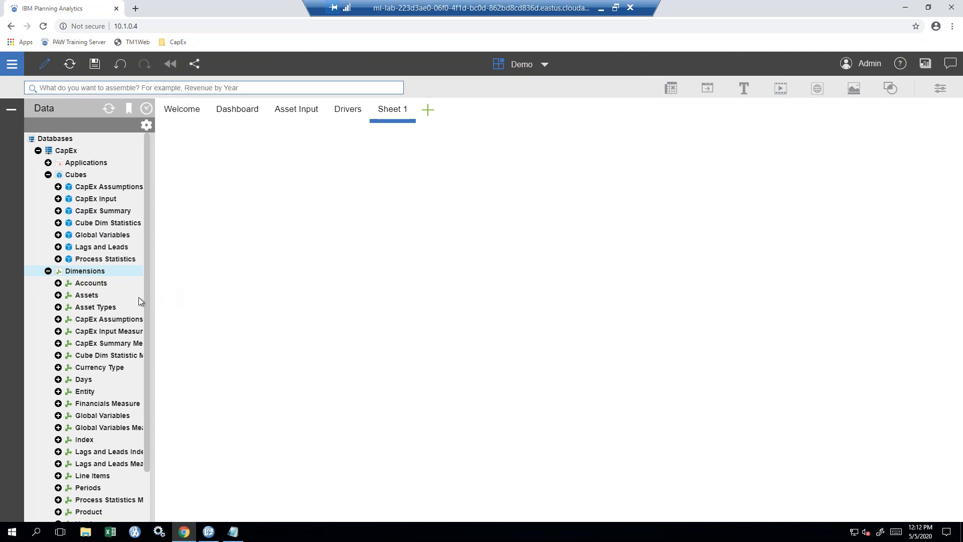
# - Place the Asset Types dimension on Sheet 1 and make its view taller
pyautogui.click(112, 310)
pyautogui.moveTo(112, 307); pyautogui.dragTo(204, 175)
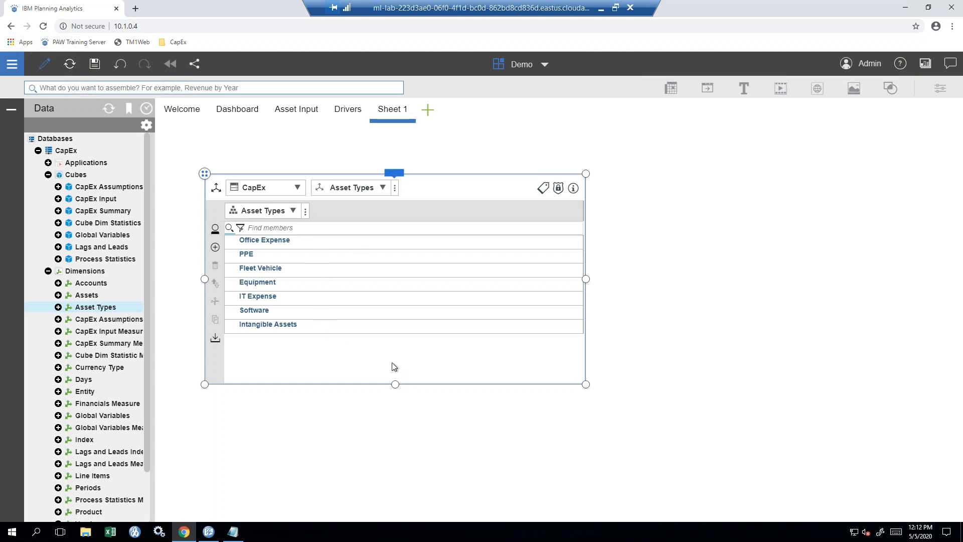
pyautogui.moveTo(395, 385); pyautogui.dragTo(396, 474)
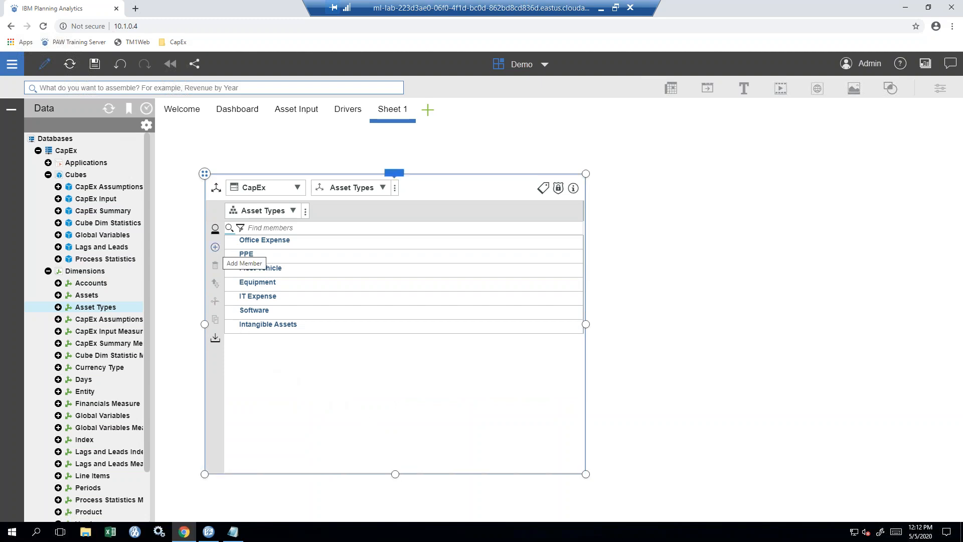
# - Open an entry row for a new Asset Types member
pyautogui.click(215, 248)
pyautogui.press('ctrl')
pyautogui.press('ctrl')
pyautogui.click(216, 248)
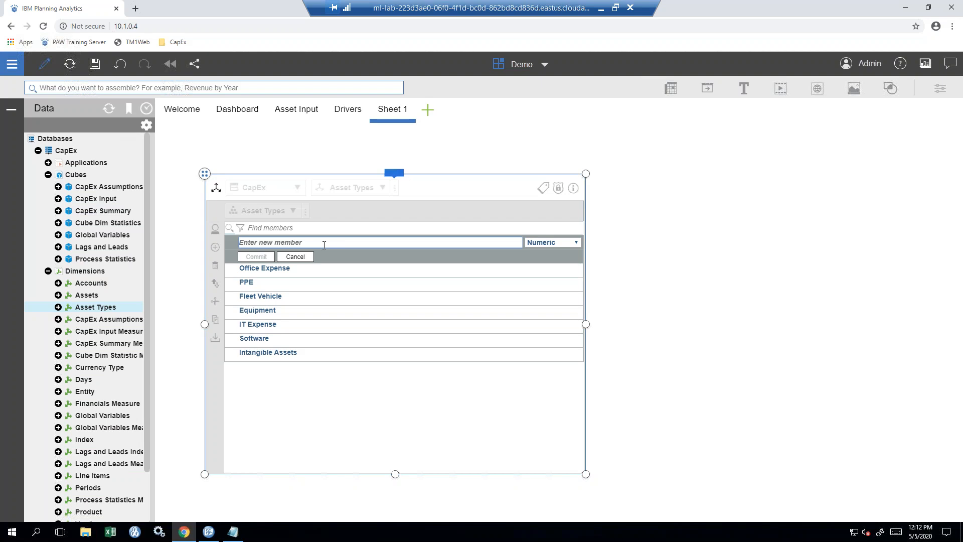
# - Enter Hardware (Numeric), Boats and Planes as Asset Types members and commit them
pyautogui.write('Hardware')
pyautogui.click(537, 244)
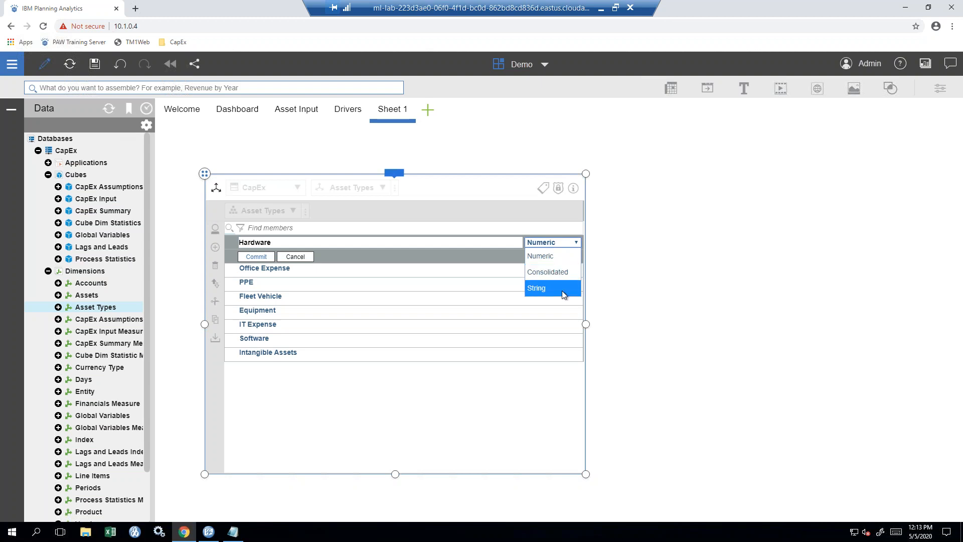
pyautogui.click(550, 254)
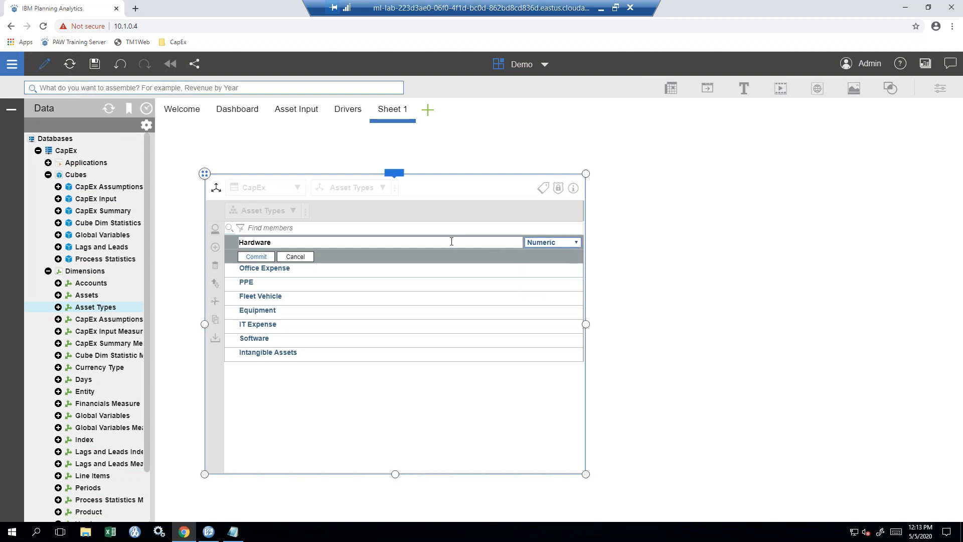
pyautogui.click(451, 242)
pyautogui.press('Return')
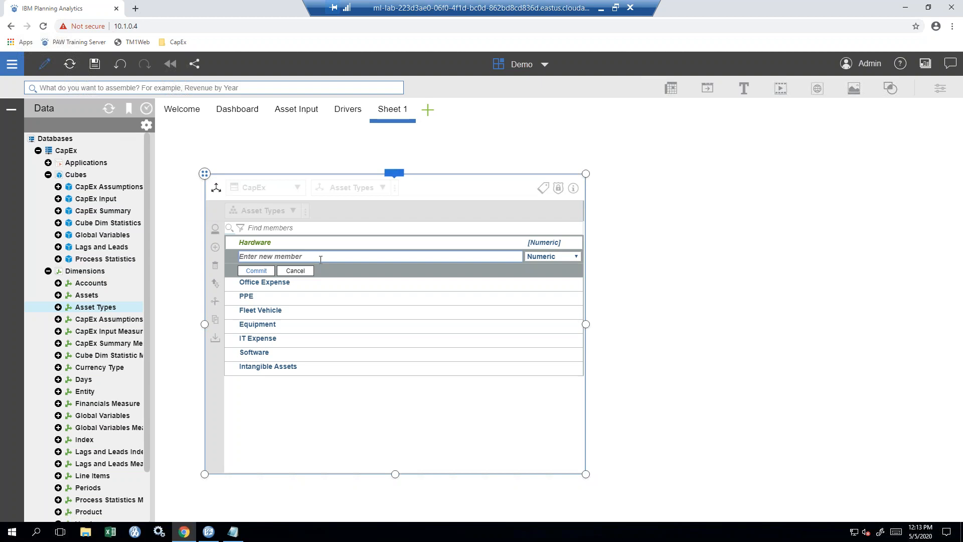
pyautogui.write('Boats')
pyautogui.press('Return')
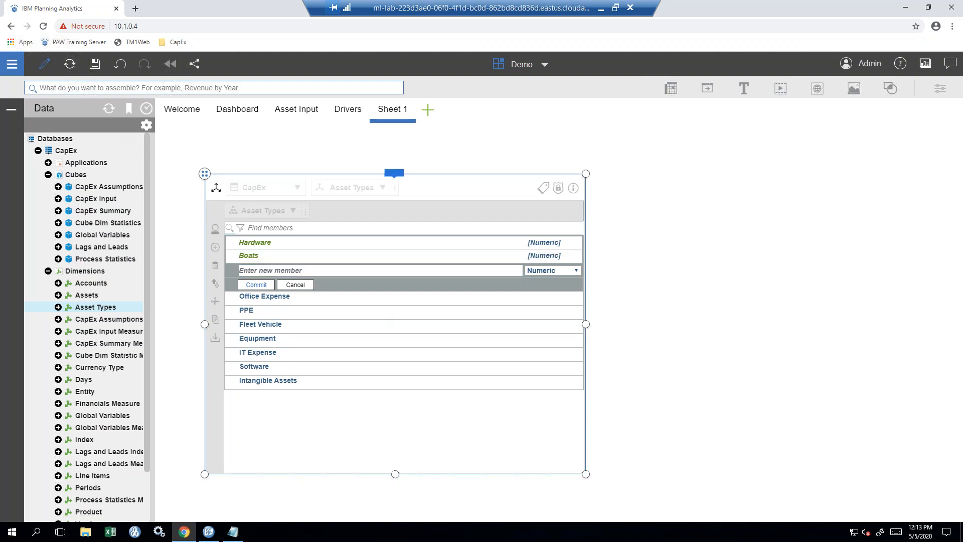
pyautogui.write('Planes')
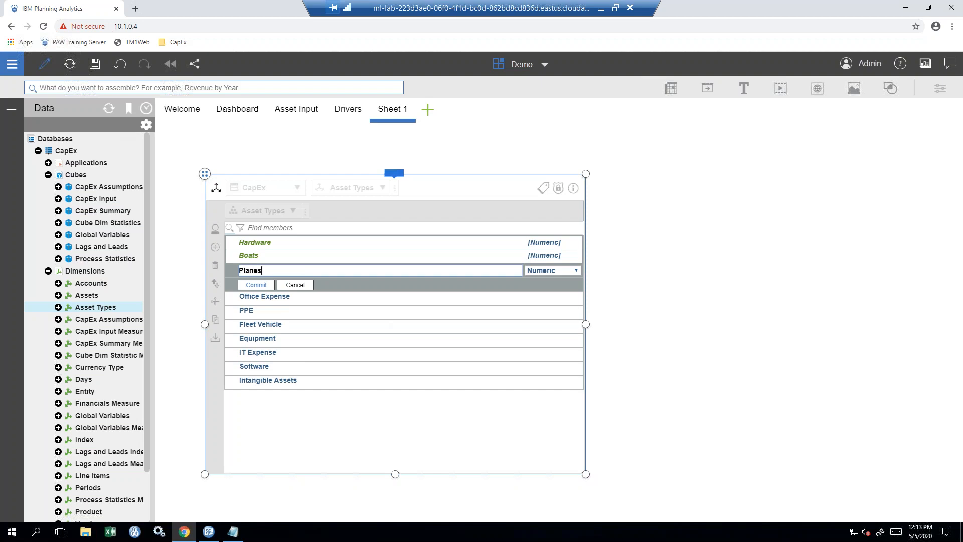
pyautogui.press('Return')
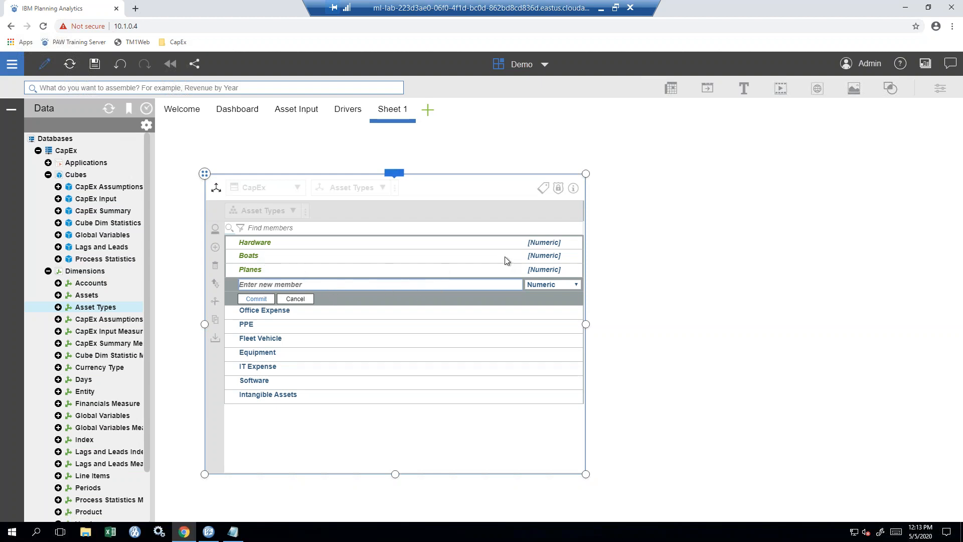
pyautogui.click(256, 299)
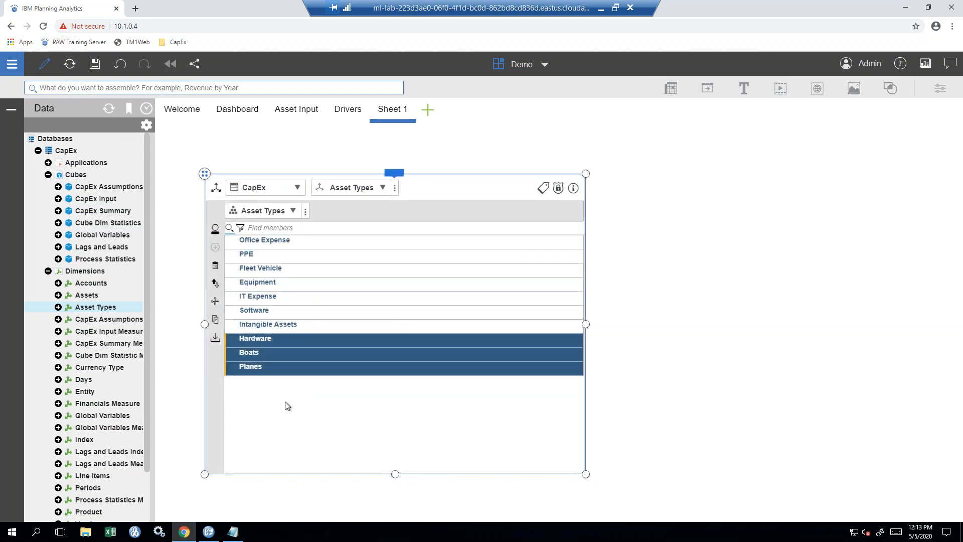
pyautogui.click(286, 341)
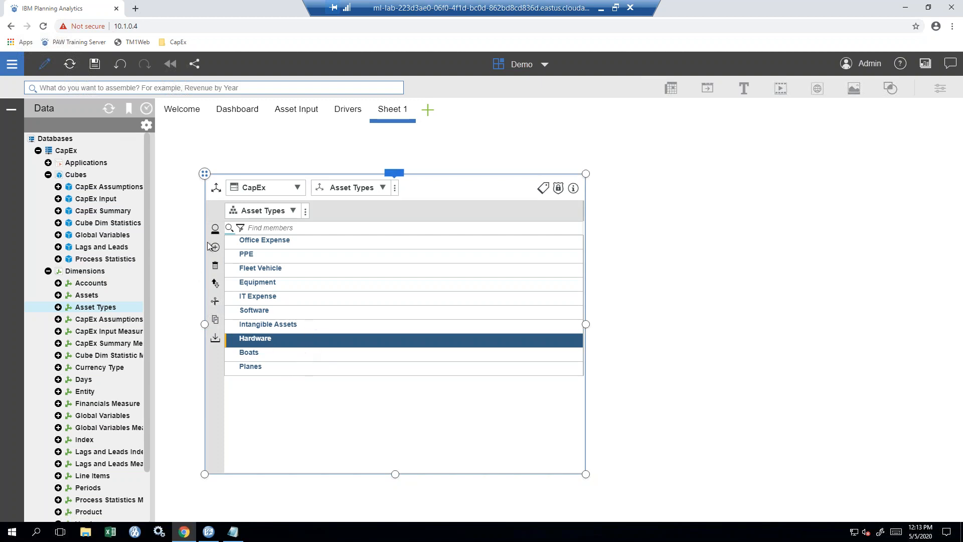
pyautogui.click(318, 357)
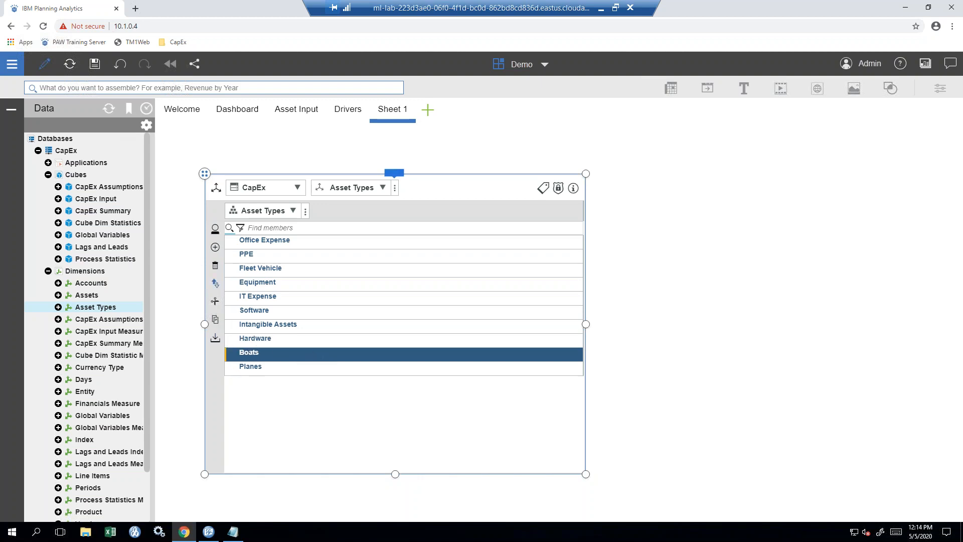
pyautogui.click(216, 271)
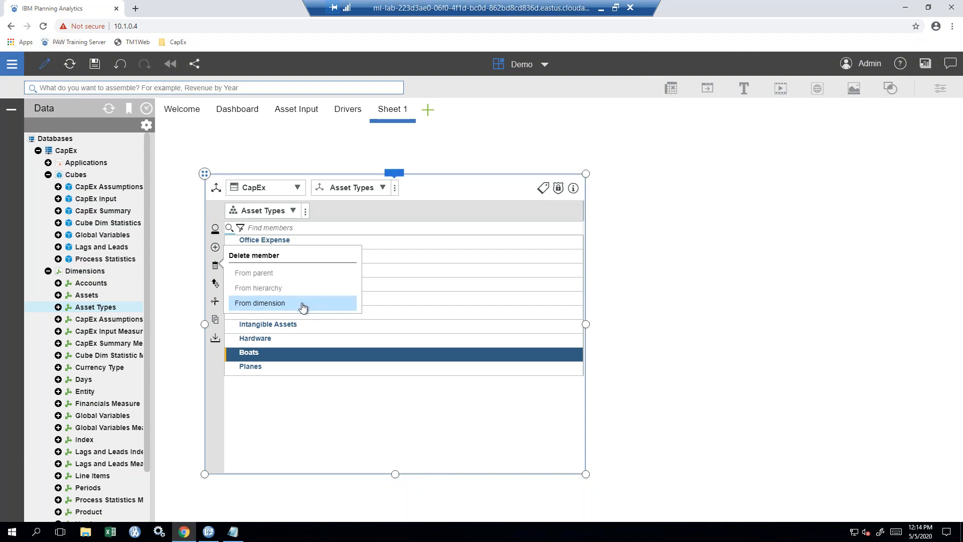
pyautogui.click(216, 286)
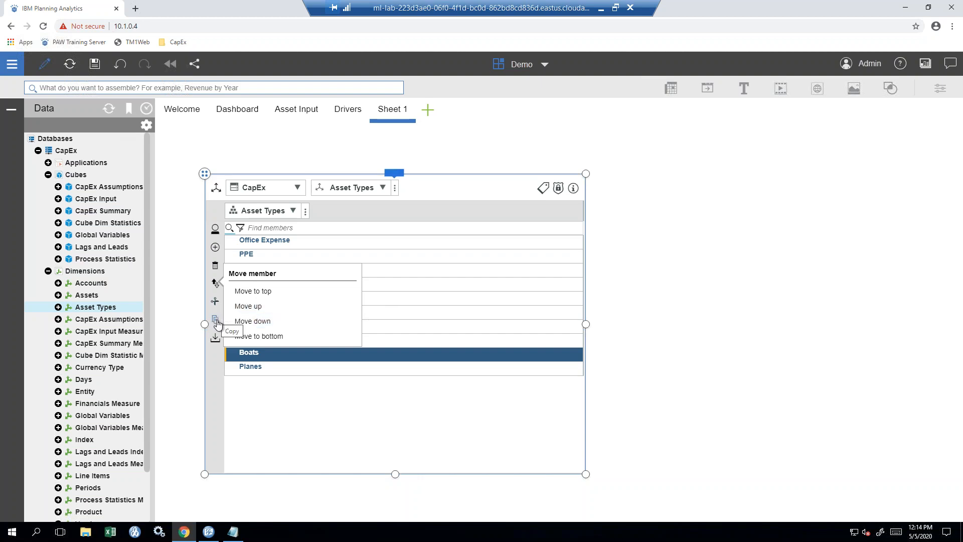
pyautogui.click(293, 359)
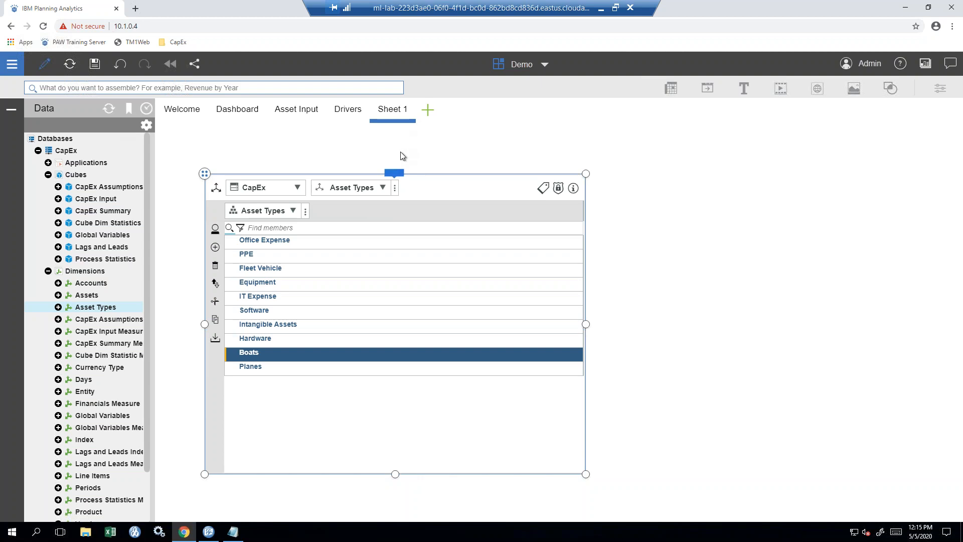
# - Add Sheet 2 to the book using the Freeform template
pyautogui.click(427, 111)
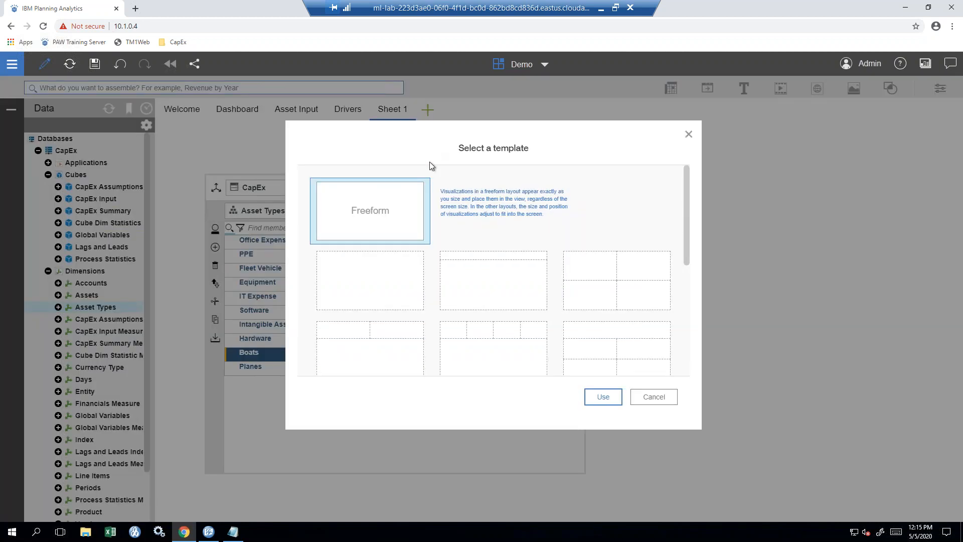
pyautogui.click(603, 396)
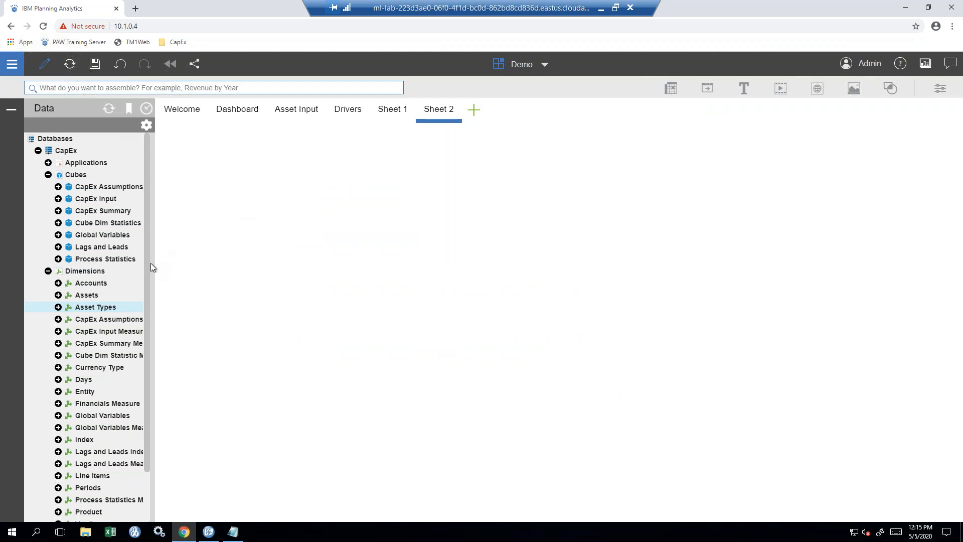
# - Create a Departments dimension in the CapEx database from the Dimensions context menu
pyautogui.rightClick(102, 273)
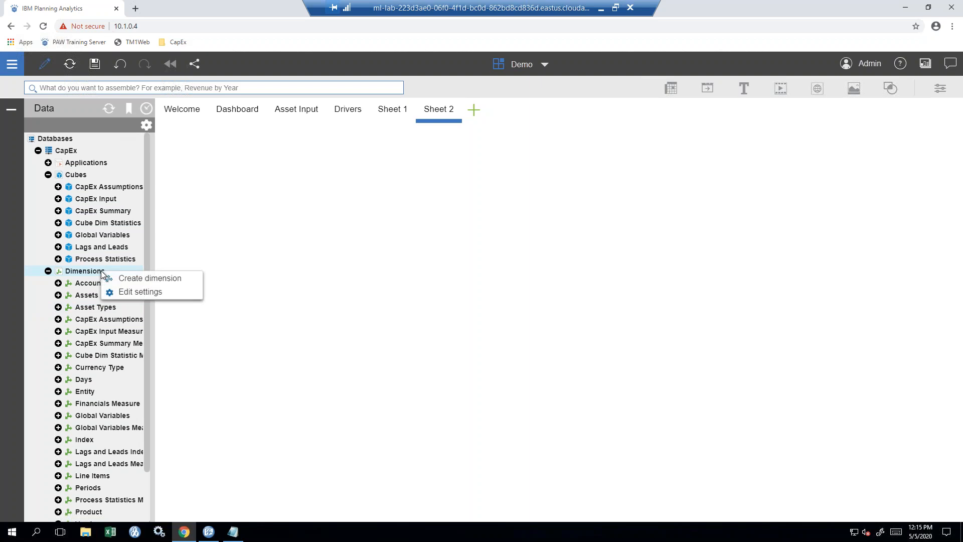
pyautogui.click(126, 281)
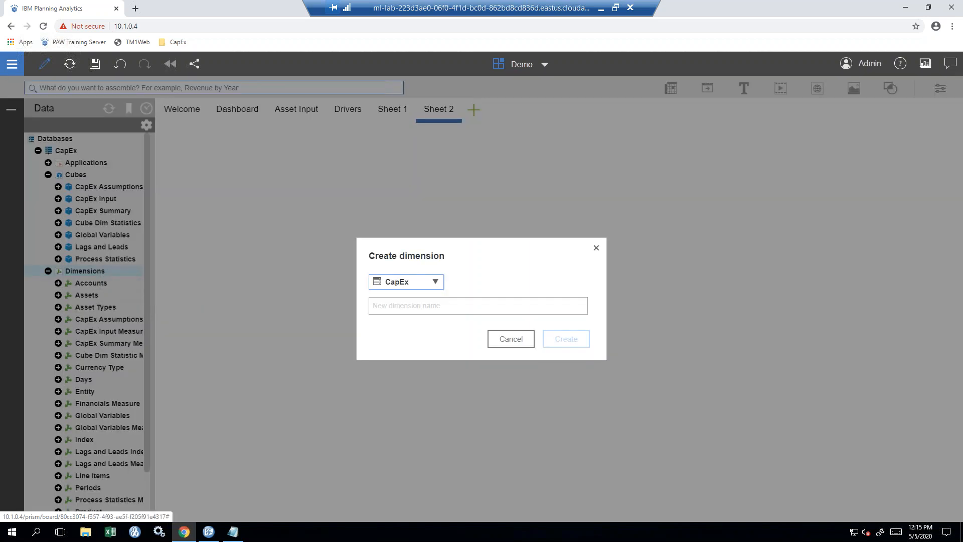
pyautogui.click(436, 284)
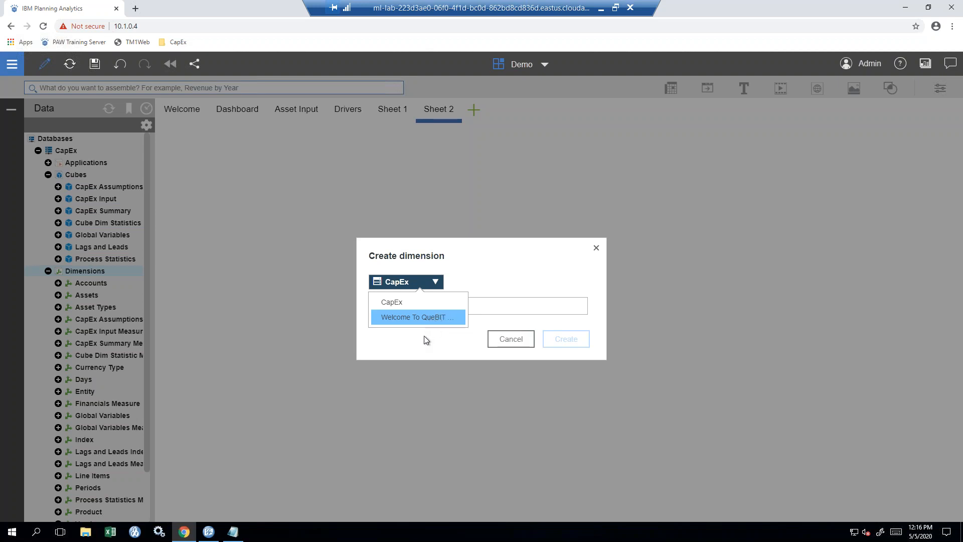
pyautogui.click(421, 303)
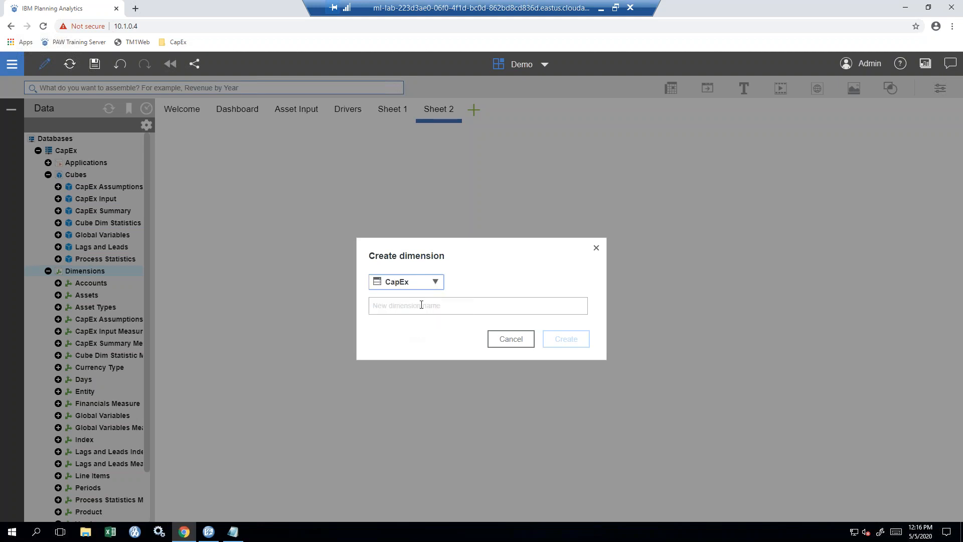
pyautogui.click(424, 309)
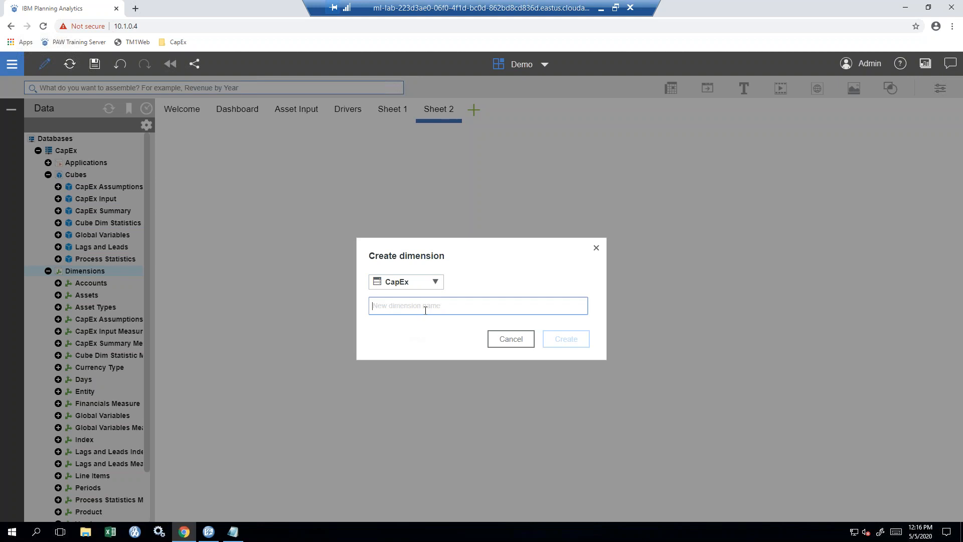
pyautogui.write('Departmet')
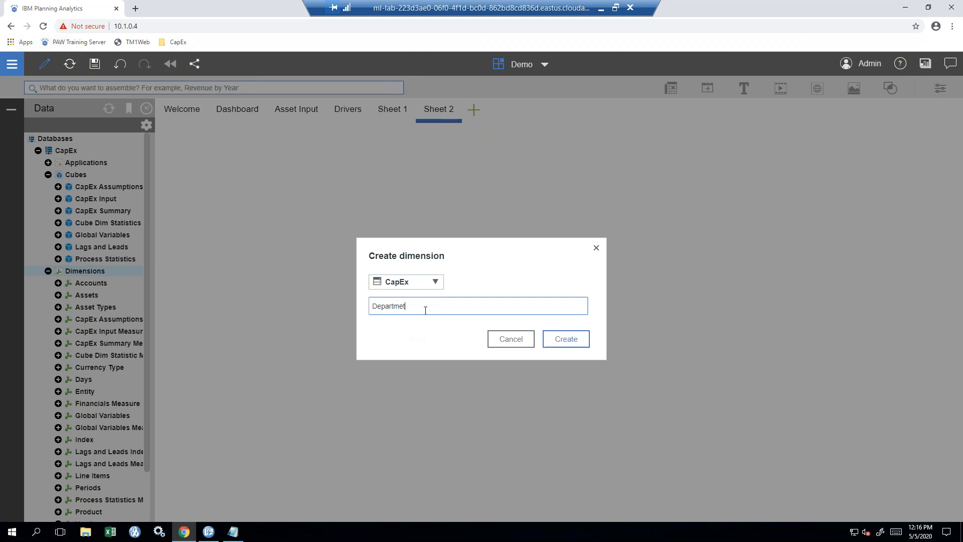
pyautogui.write('nts')
pyautogui.click(580, 343)
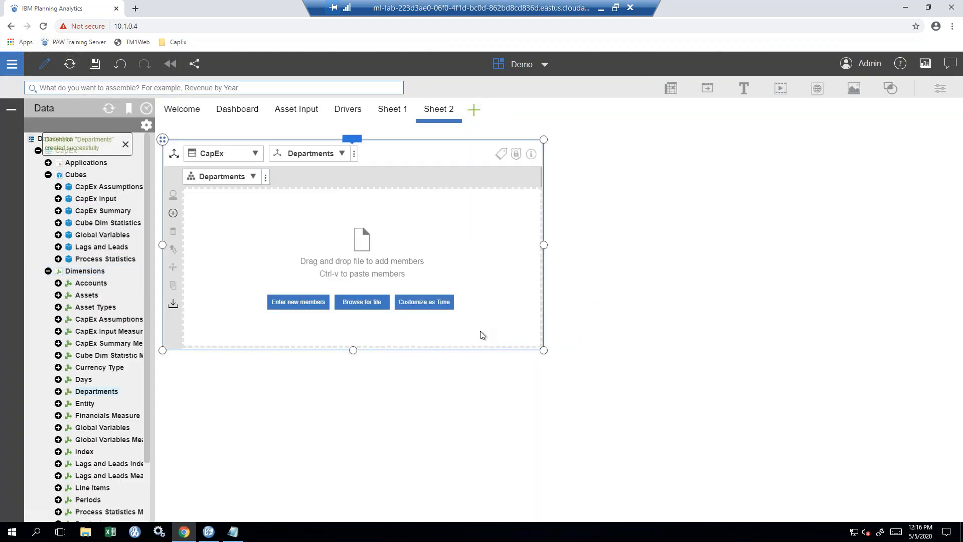
pyautogui.click(106, 153)
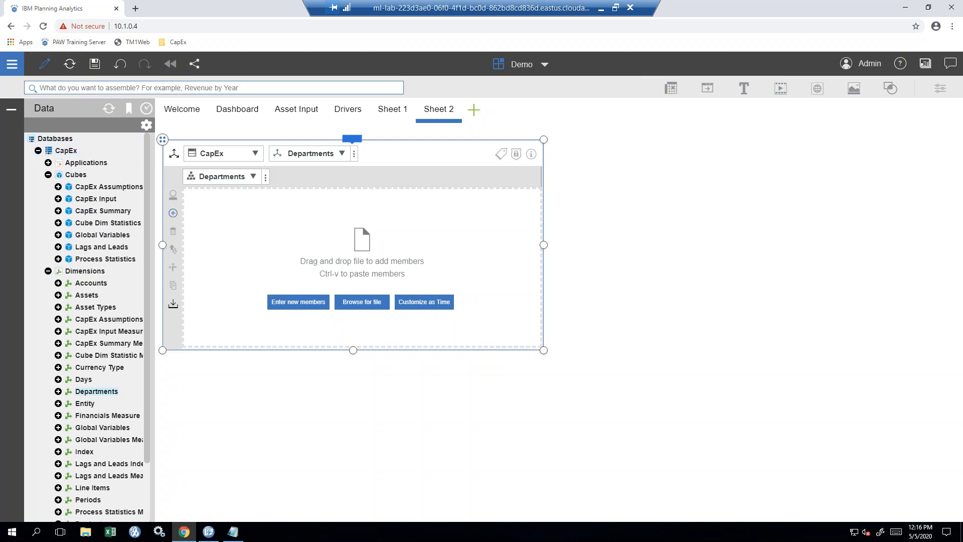
pyautogui.click(123, 392)
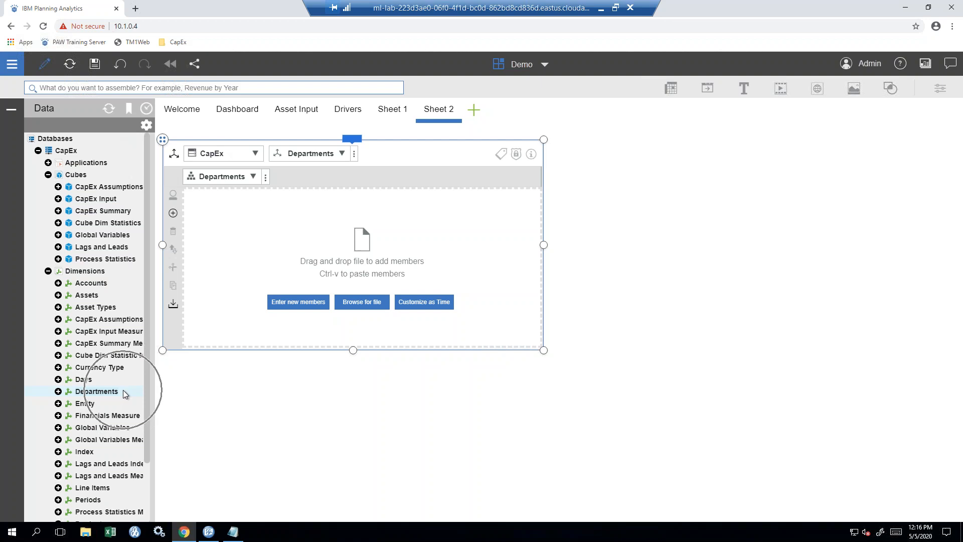
pyautogui.click(116, 390)
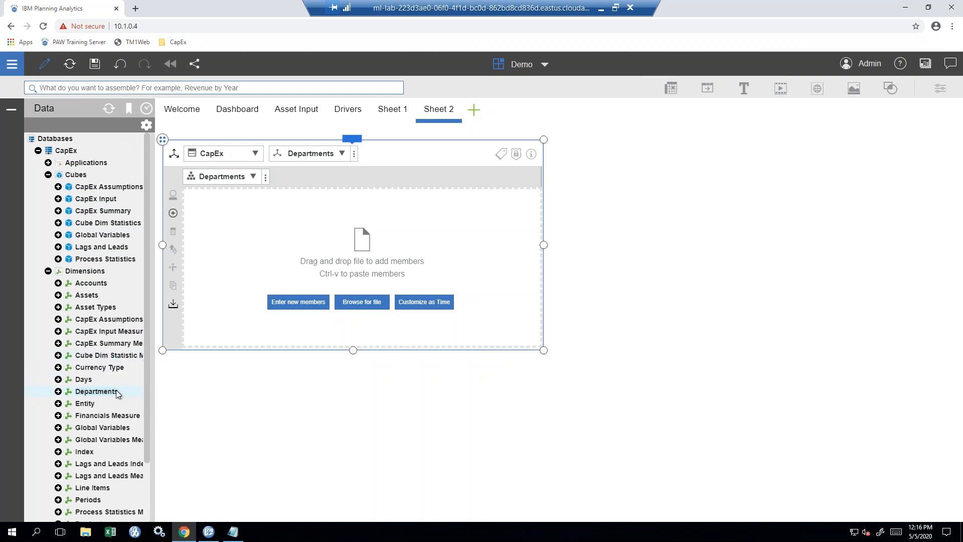
pyautogui.click(269, 236)
pyautogui.click(252, 156)
pyautogui.click(251, 153)
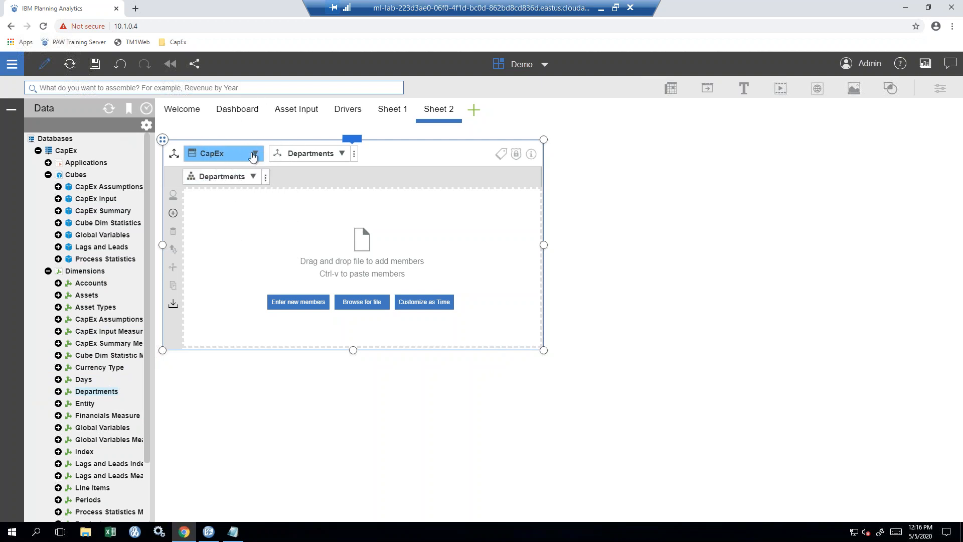
pyautogui.click(331, 159)
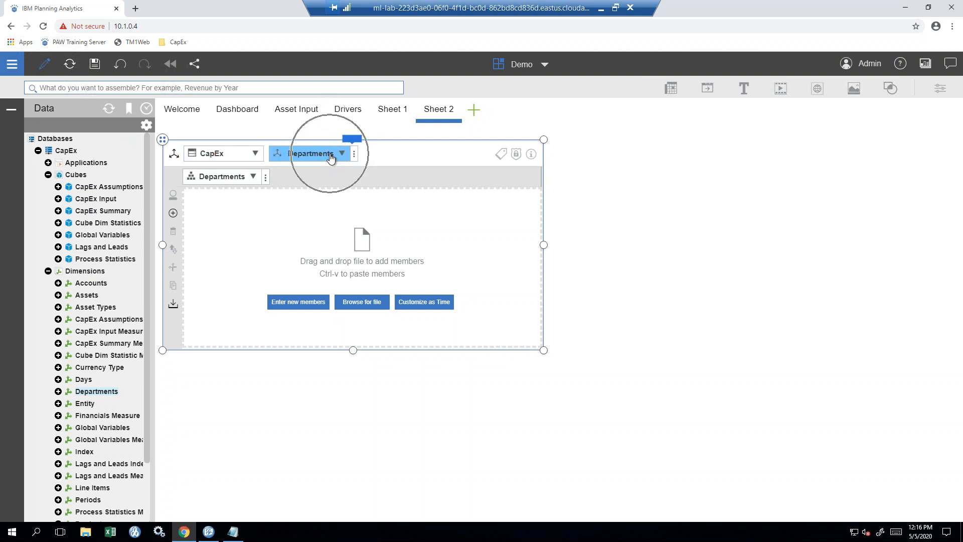
pyautogui.click(254, 179)
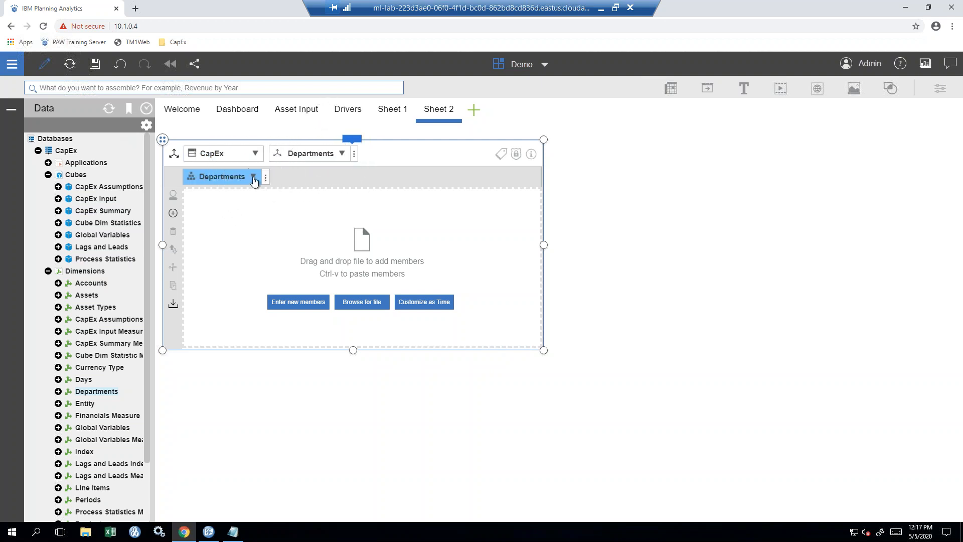
pyautogui.click(257, 153)
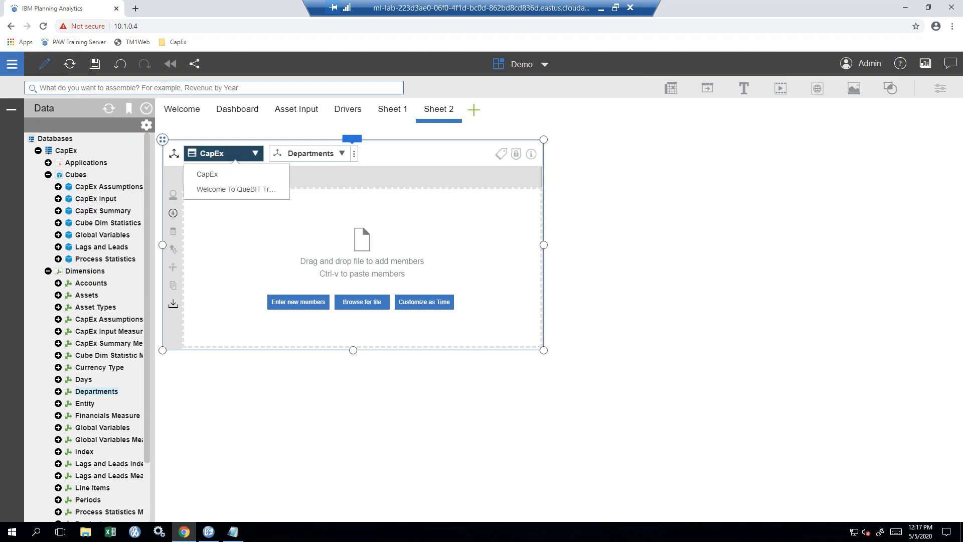
pyautogui.click(257, 154)
pyautogui.click(342, 153)
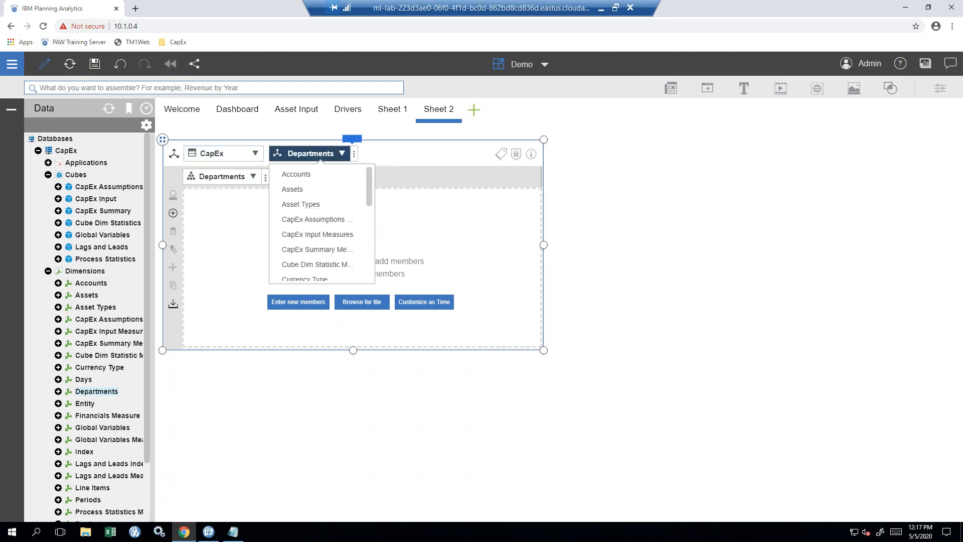
pyautogui.click(343, 153)
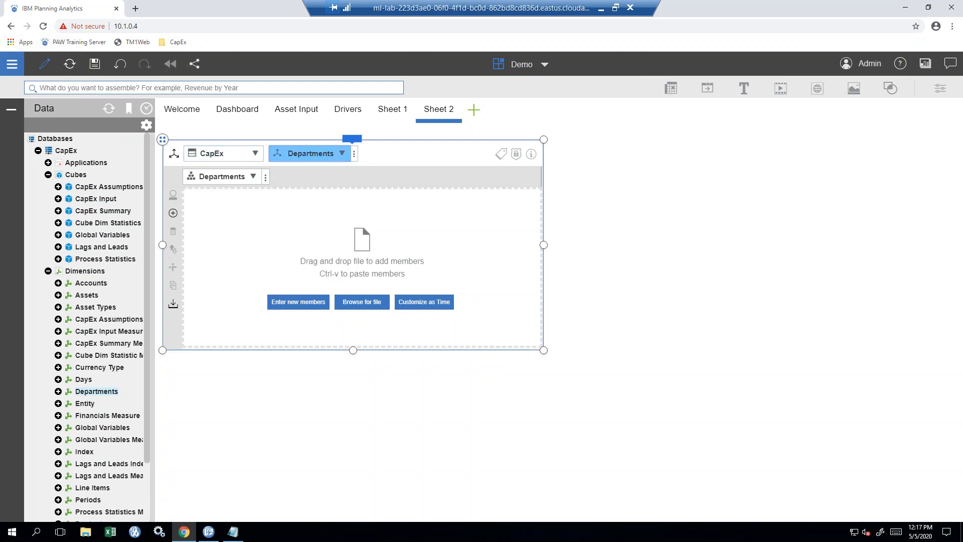
pyautogui.click(254, 177)
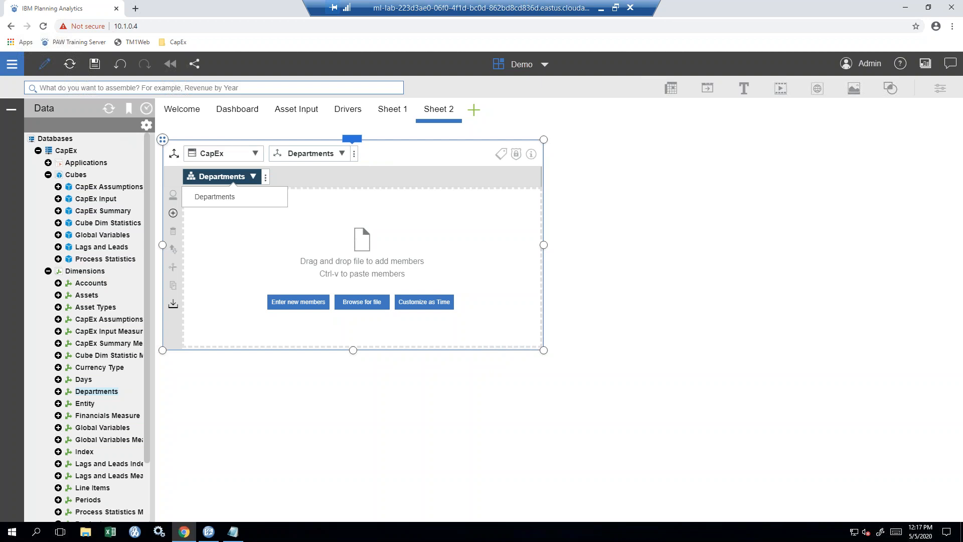
pyautogui.press('Escape')
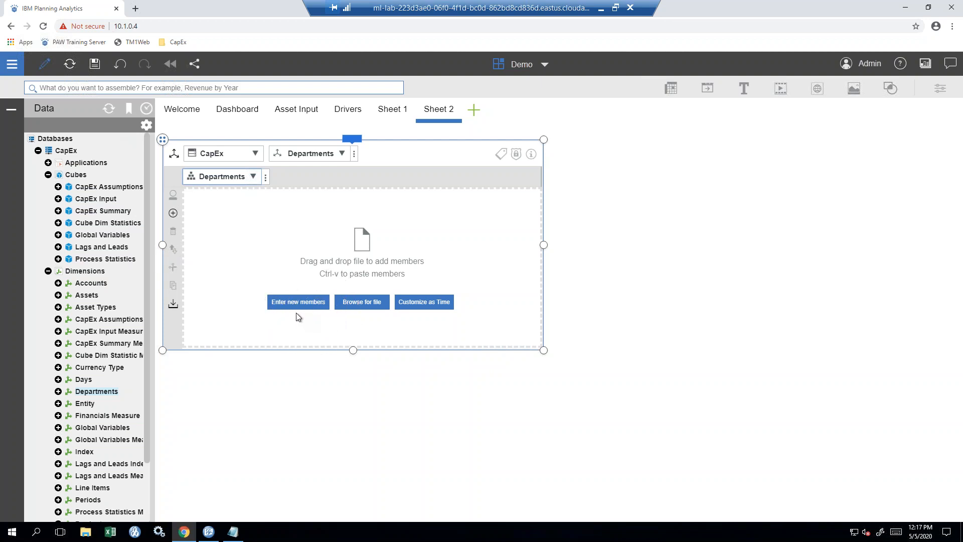
pyautogui.press('ctrl')
pyautogui.press('ctrl')
pyautogui.press('ctrl')
# - Enter members 1, 2 and 3 into Departments and commit them
pyautogui.click(290, 304)
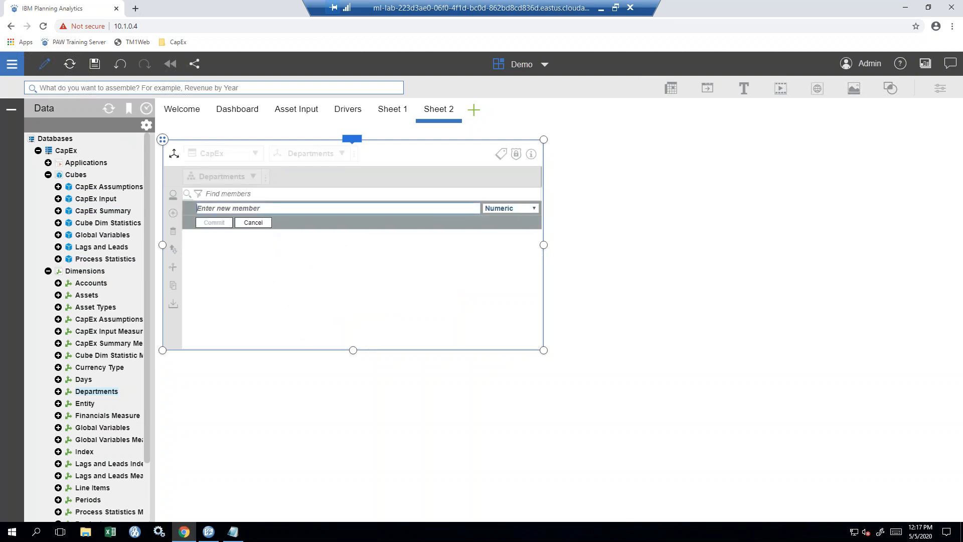
pyautogui.write('1')
pyautogui.press('Return')
pyautogui.write('3')
pyautogui.press('Return')
pyautogui.write('3')
pyautogui.press('Return')
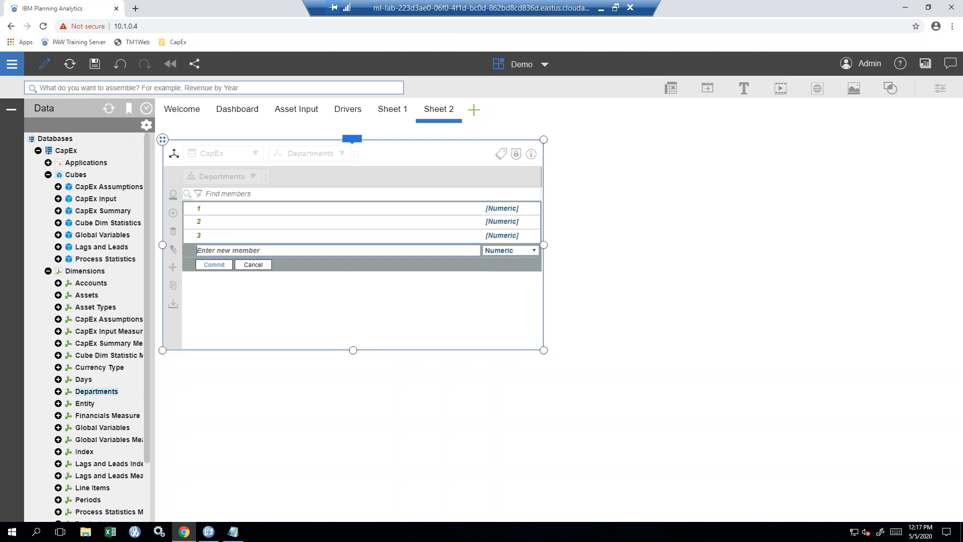
pyautogui.click(216, 266)
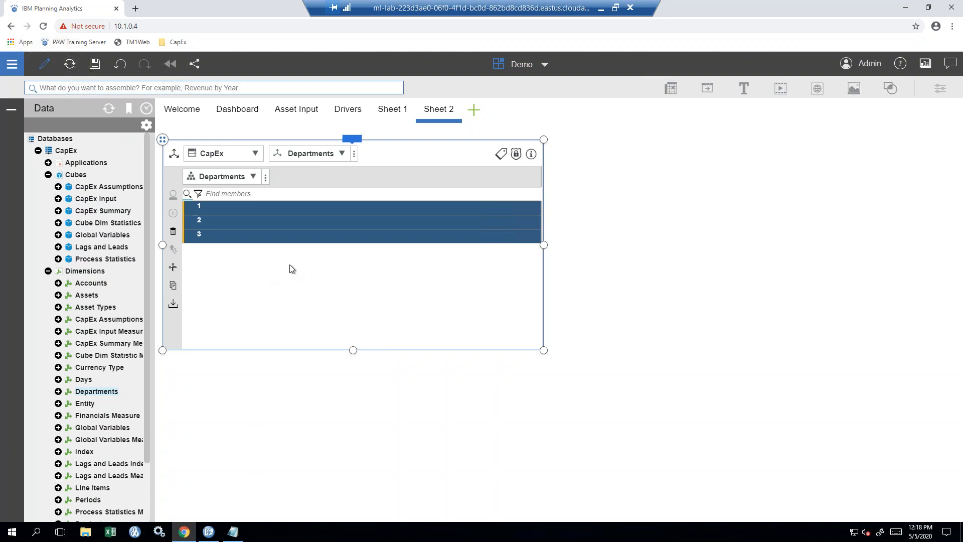
# - In attribute mode, create the Number-Name alias attribute for Departments and widen its column
pyautogui.click(501, 160)
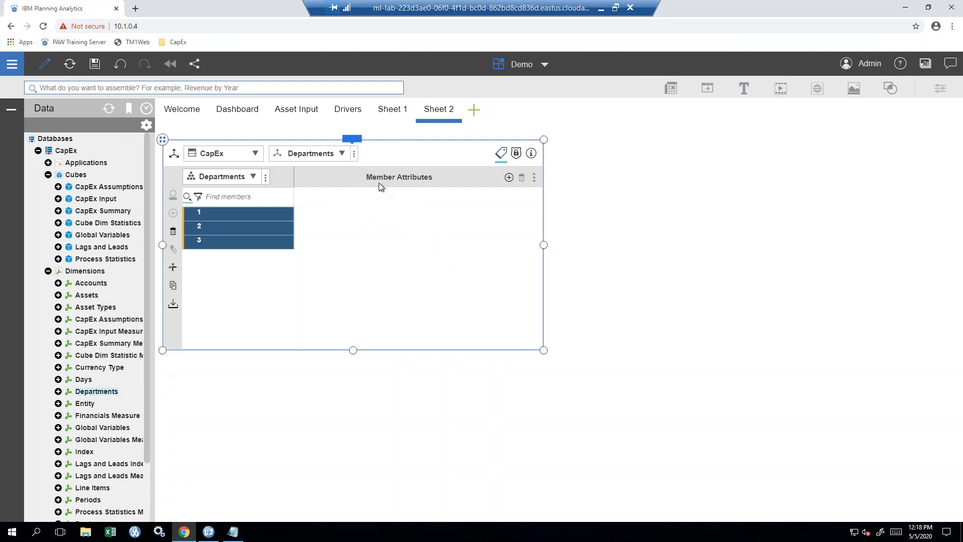
pyautogui.click(509, 180)
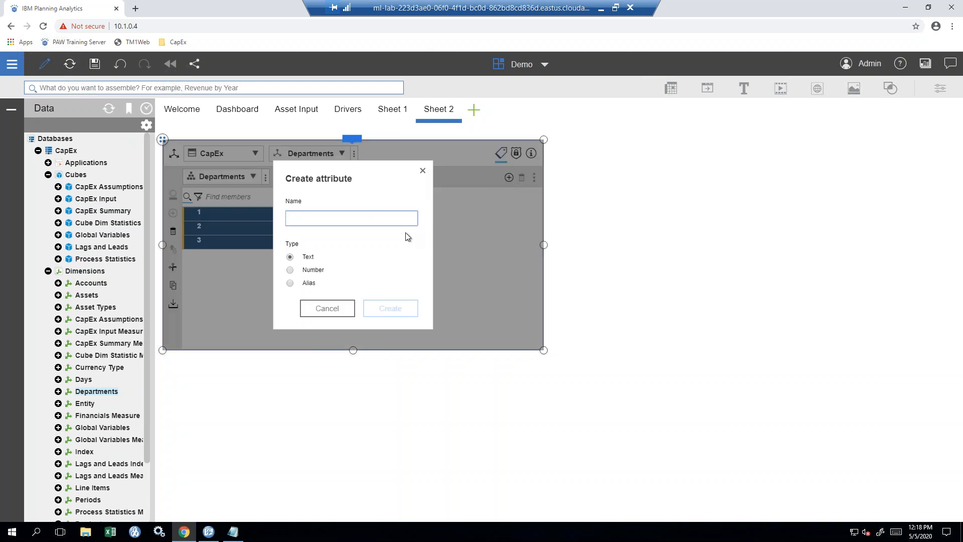
pyautogui.write('Number-Name')
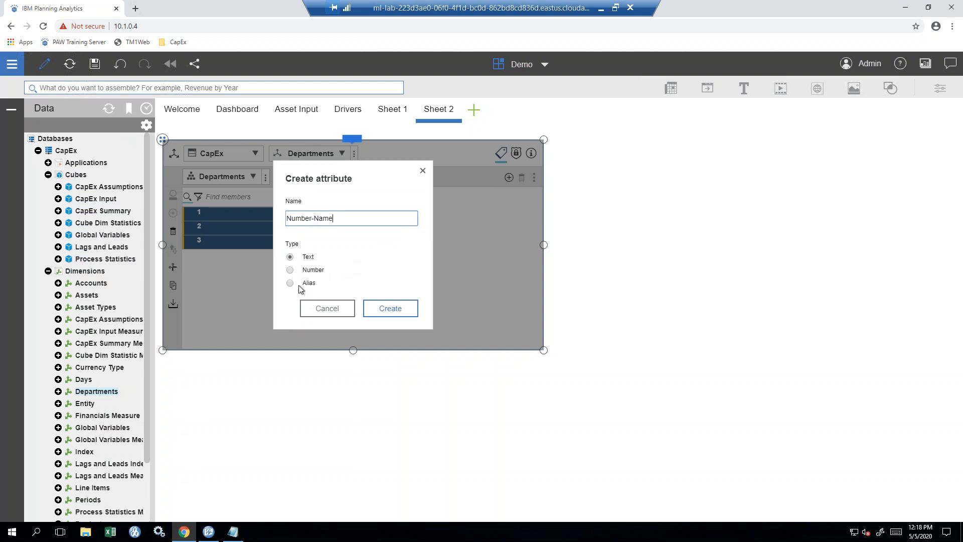
pyautogui.click(290, 283)
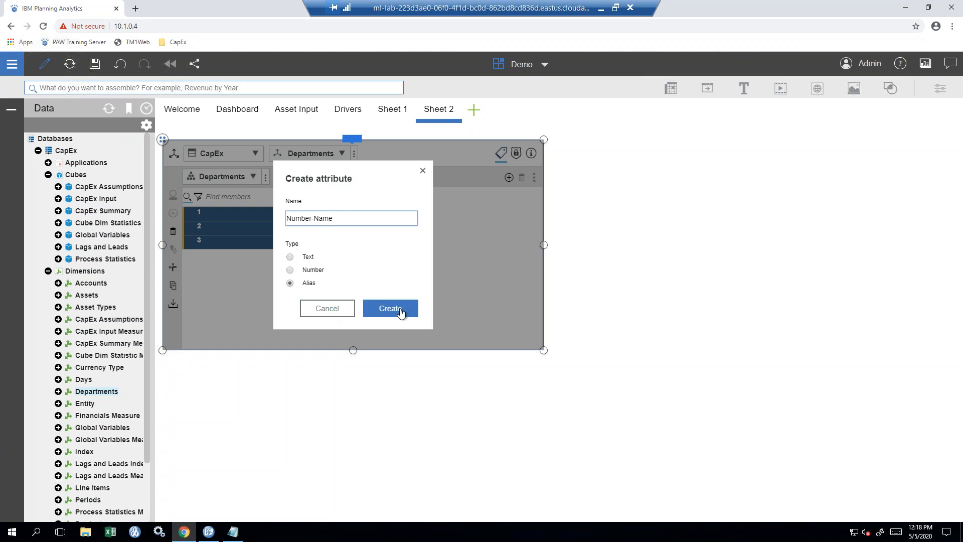
pyautogui.click(401, 313)
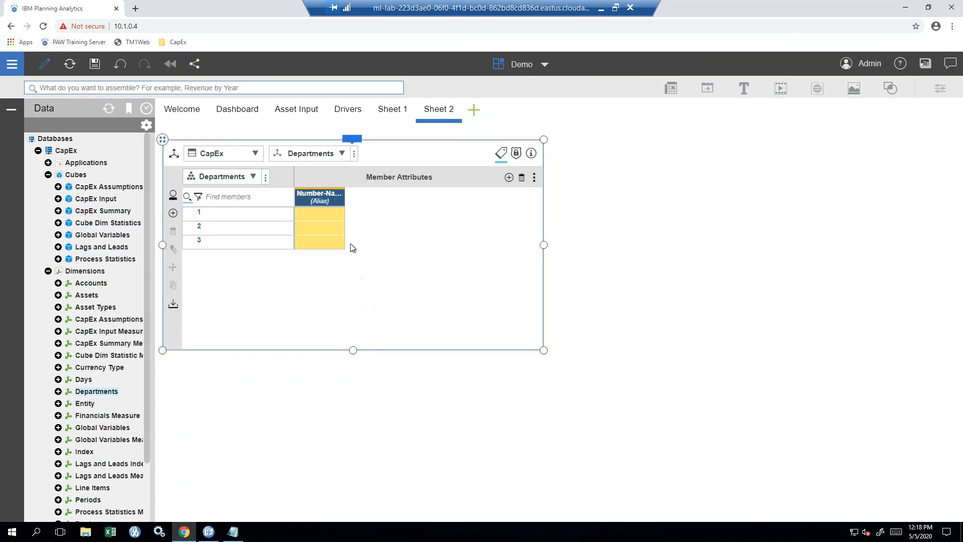
pyautogui.moveTo(345, 203); pyautogui.dragTo(411, 204)
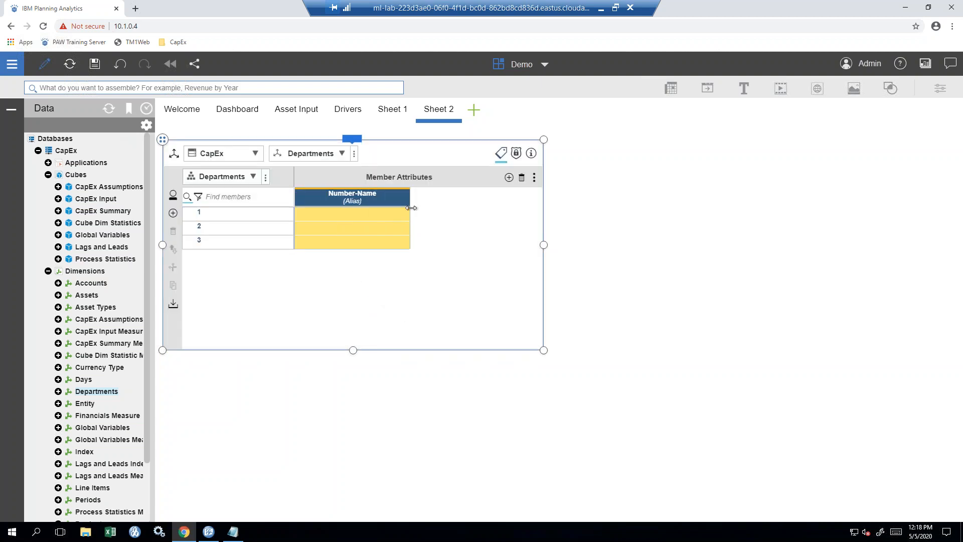
# - Enter Number-Name aliases 1-Corporate, 2-Sales and 3-Manufacturing for Departments members 1, 2 and 3
pyautogui.click(354, 213)
pyautogui.write('1')
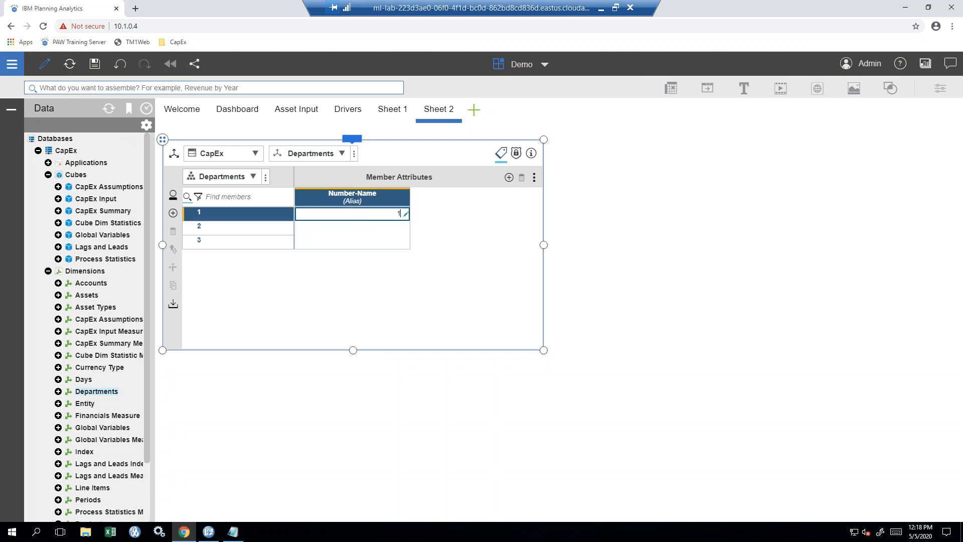
pyautogui.write('-Corporate')
pyautogui.press('Return')
pyautogui.write('2-Sales')
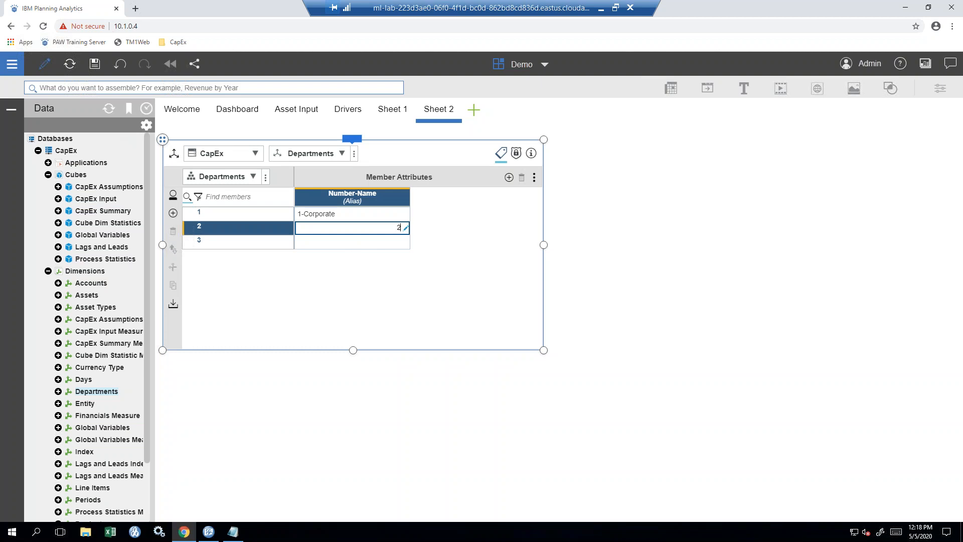
pyautogui.press('Return')
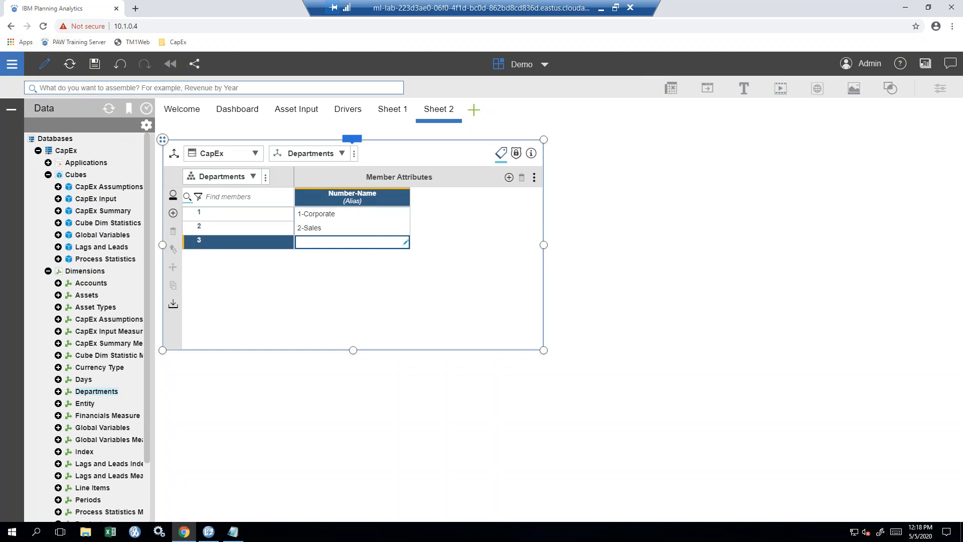
pyautogui.write('Manufacturing')
pyautogui.press('Return')
pyautogui.click(353, 140)
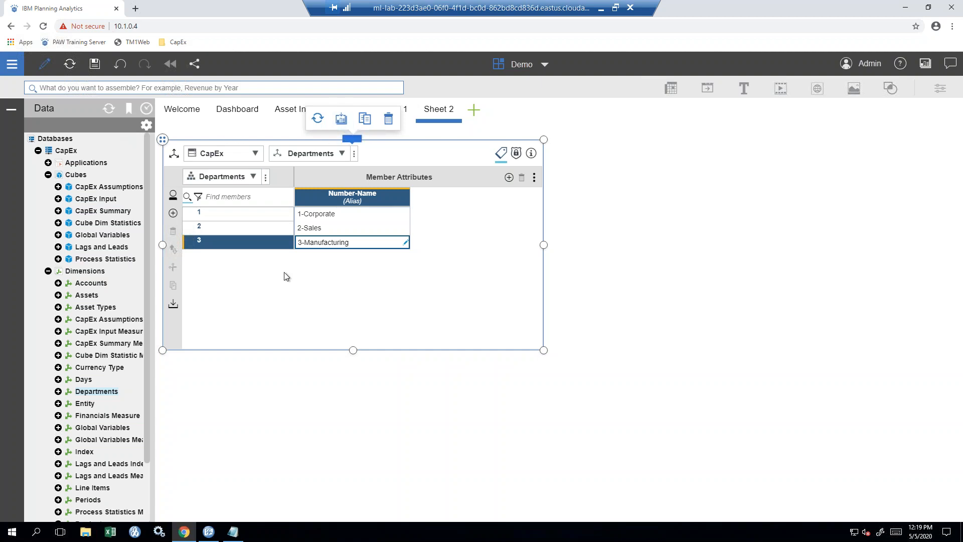
# - Duplicate the Departments attributes view, then remove the copy from Sheet 2
pyautogui.click(365, 121)
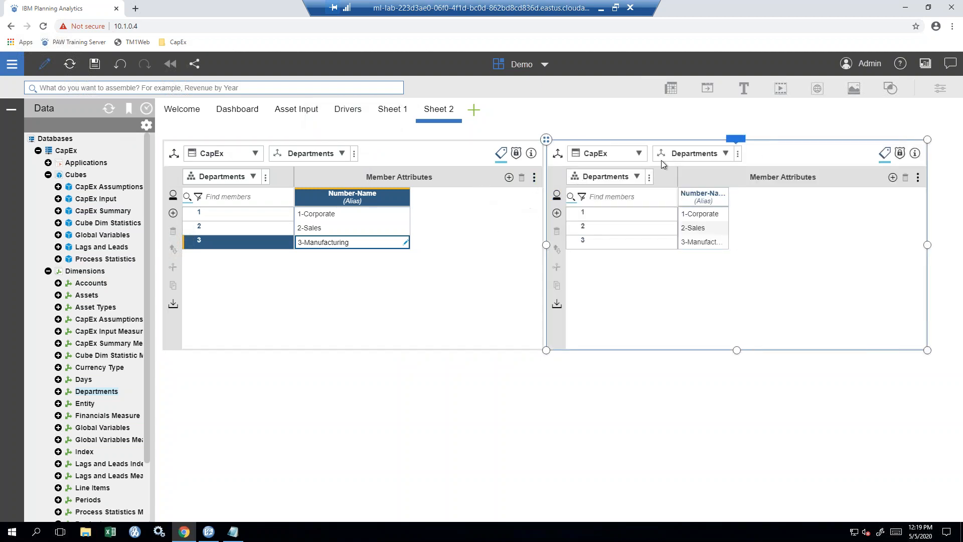
pyautogui.moveTo(738, 140)
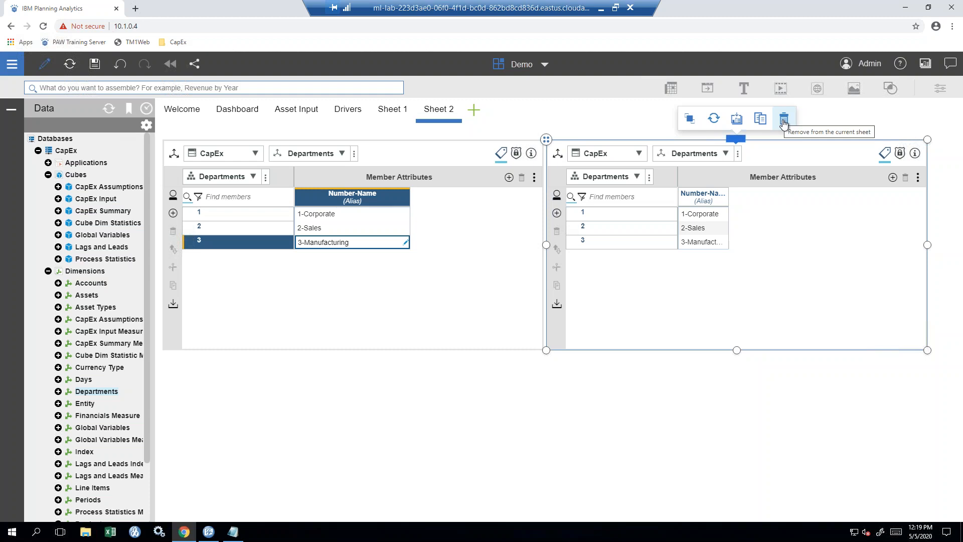
pyautogui.click(784, 122)
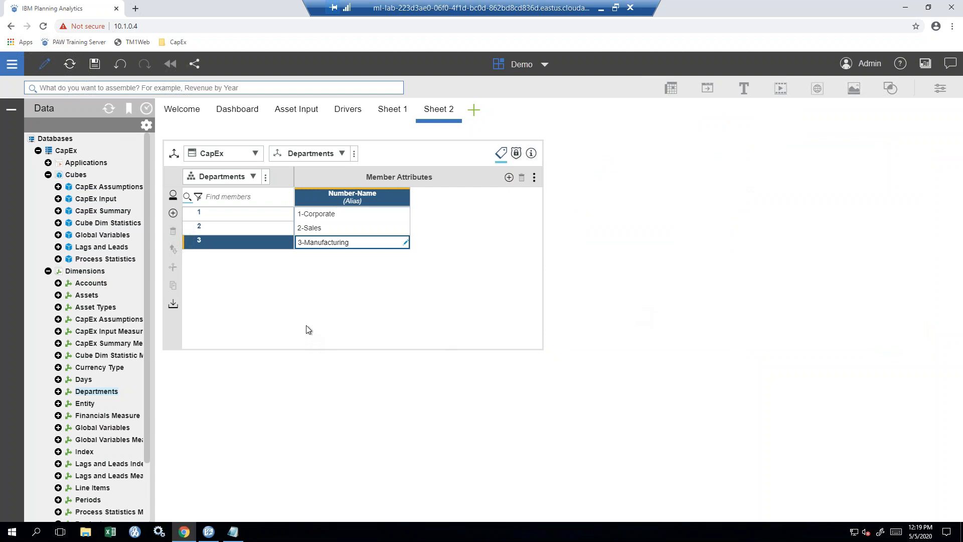
# - Select the original Departments attributes view and remove it from Sheet 2
pyautogui.click(312, 306)
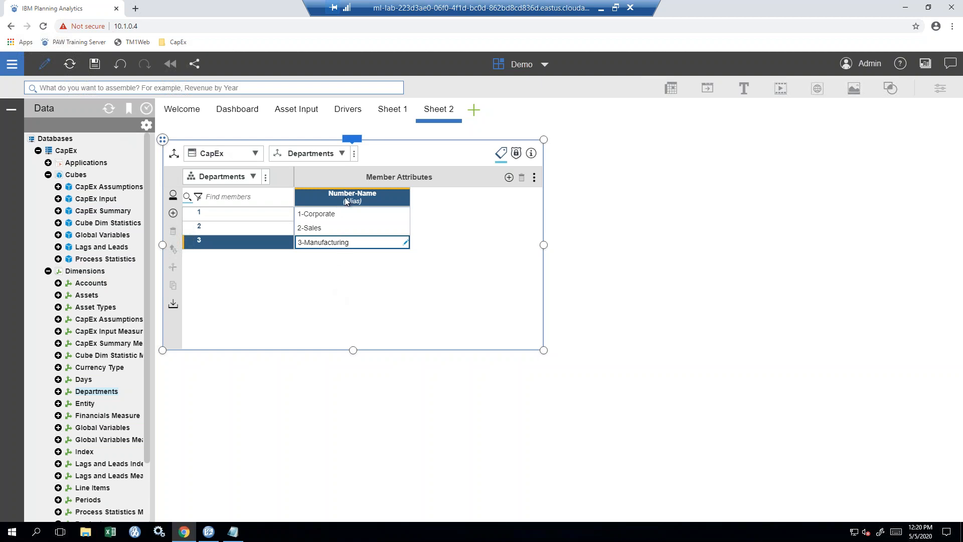
pyautogui.moveTo(350, 140)
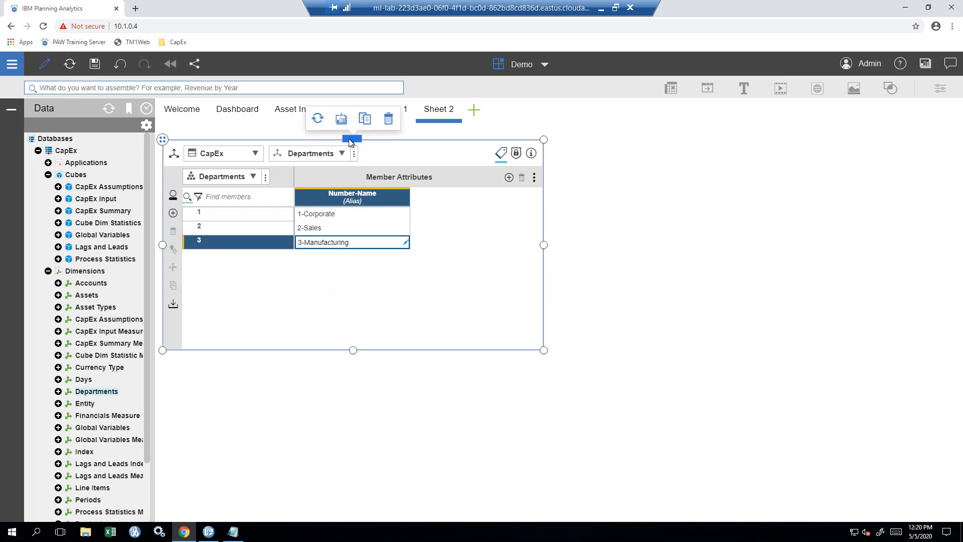
pyautogui.click(388, 120)
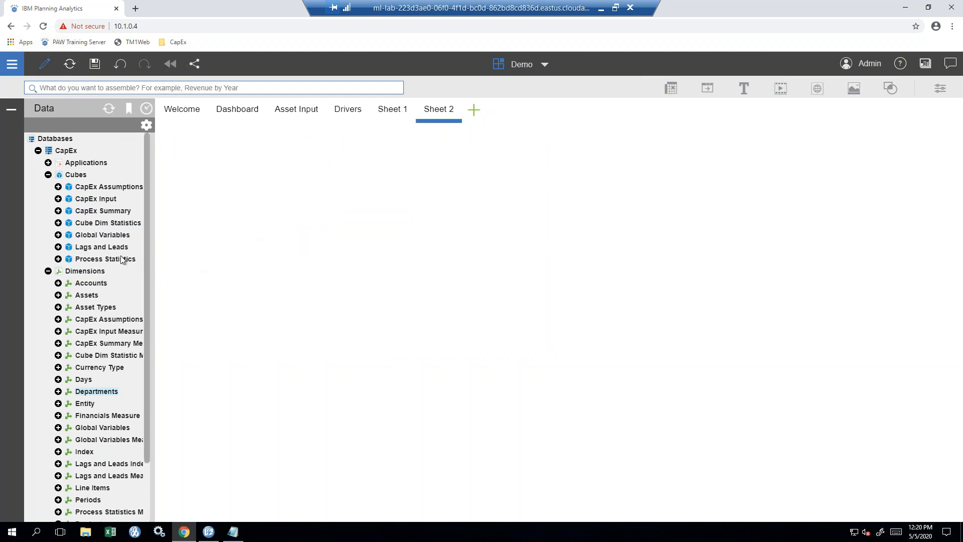
# - Start a new cube in the CapEx database named Financial Reporting
pyautogui.rightClick(71, 177)
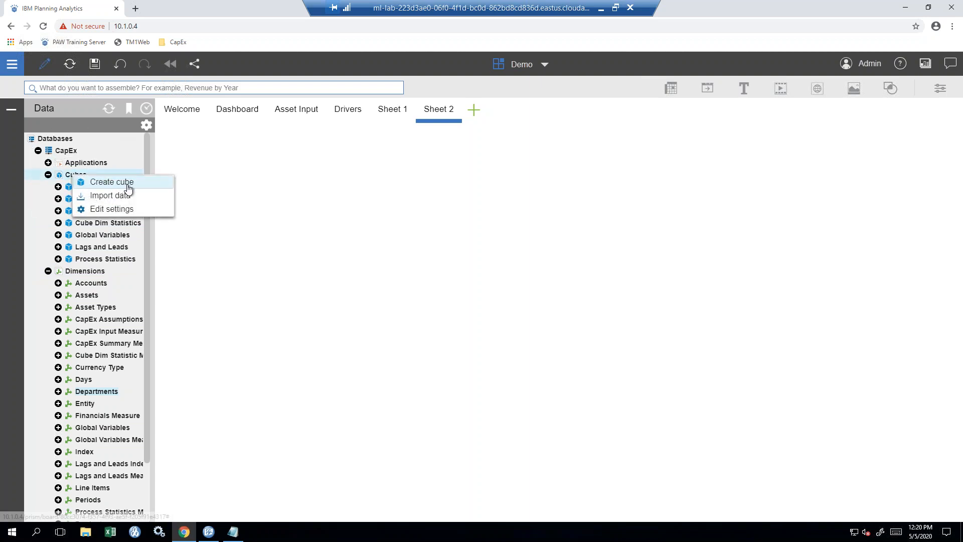
pyautogui.click(111, 182)
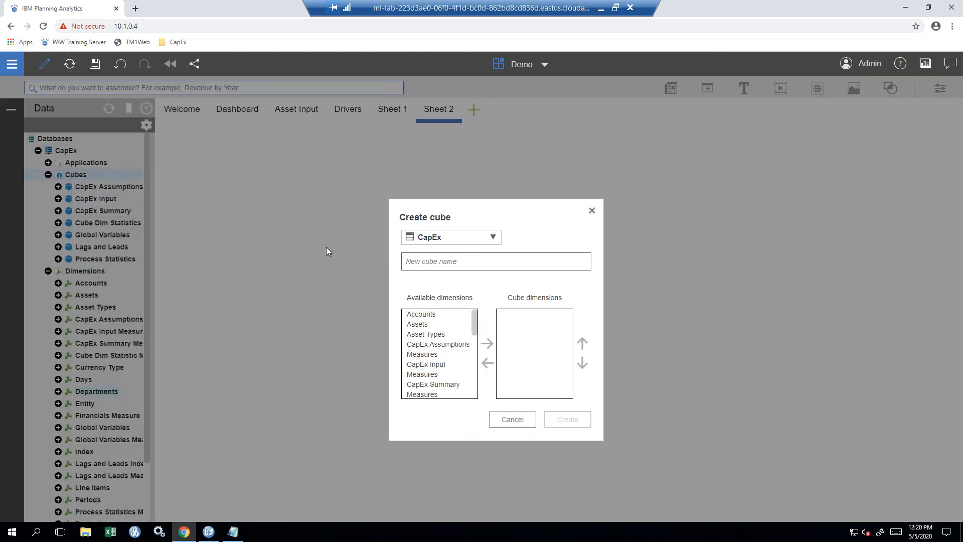
pyautogui.click(493, 238)
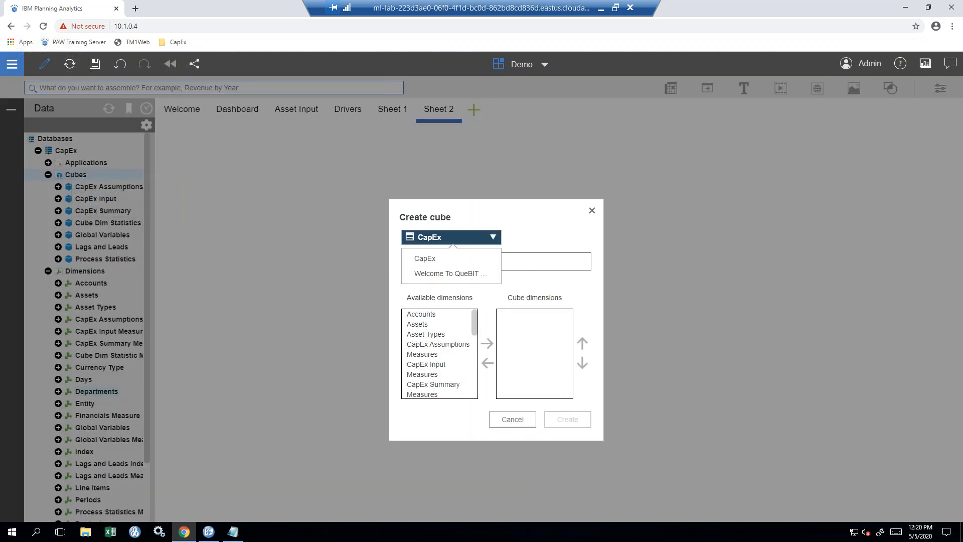
pyautogui.click(489, 258)
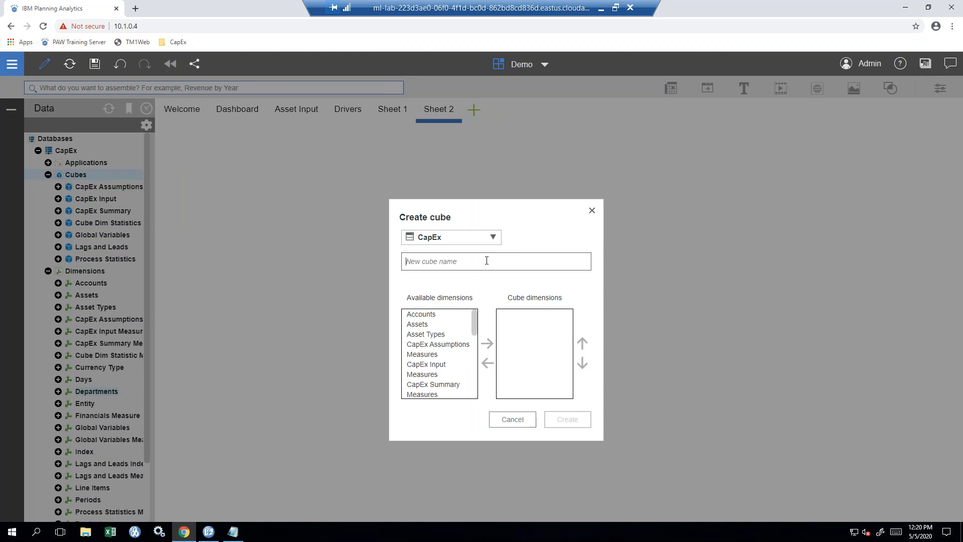
pyautogui.write('Financial Reporting')
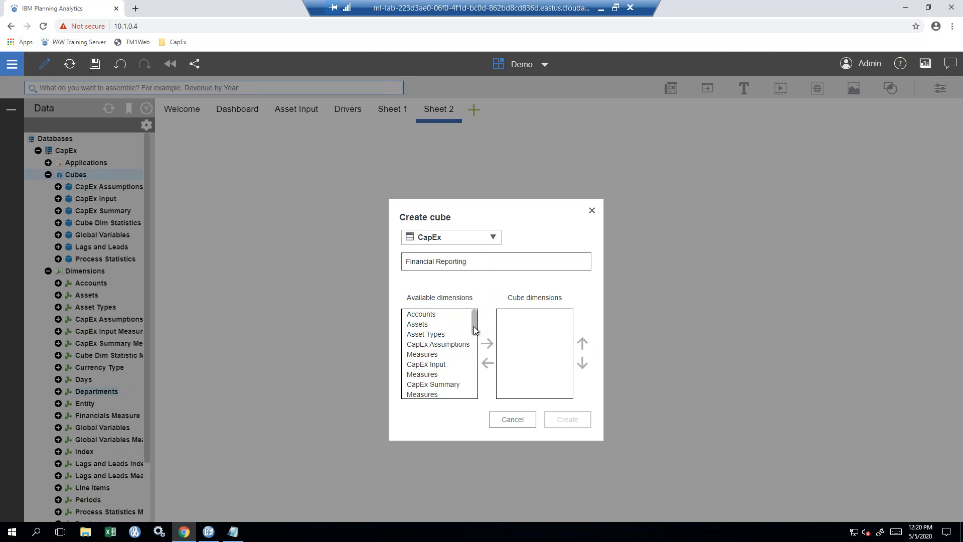
# - Add Accounts, Currency Type, Departments, Entity, Financials Measure, Product, Versions and Periods as cube dimensions
pyautogui.click(446, 316)
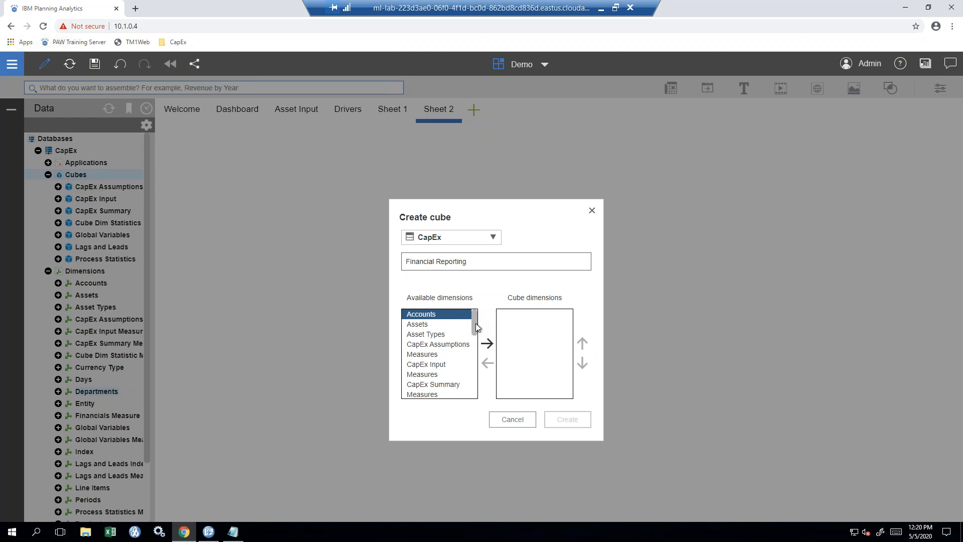
pyautogui.moveTo(477, 328); pyautogui.dragTo(462, 351)
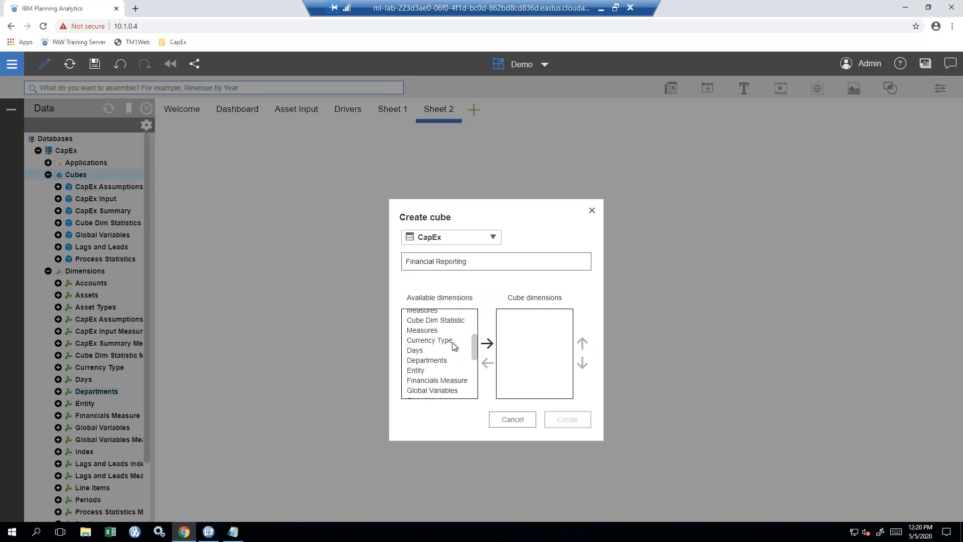
pyautogui.click(454, 341)
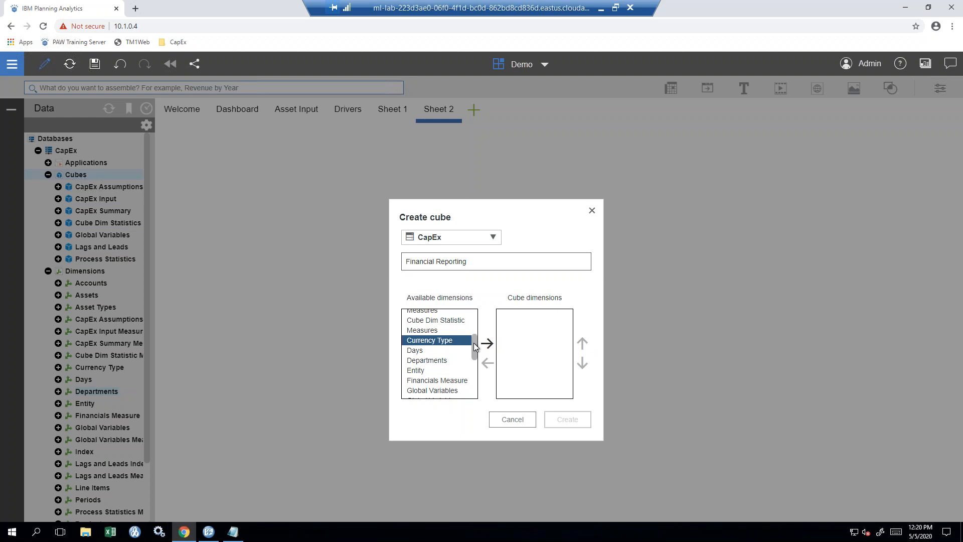
pyautogui.scroll(-2, 475, 346)
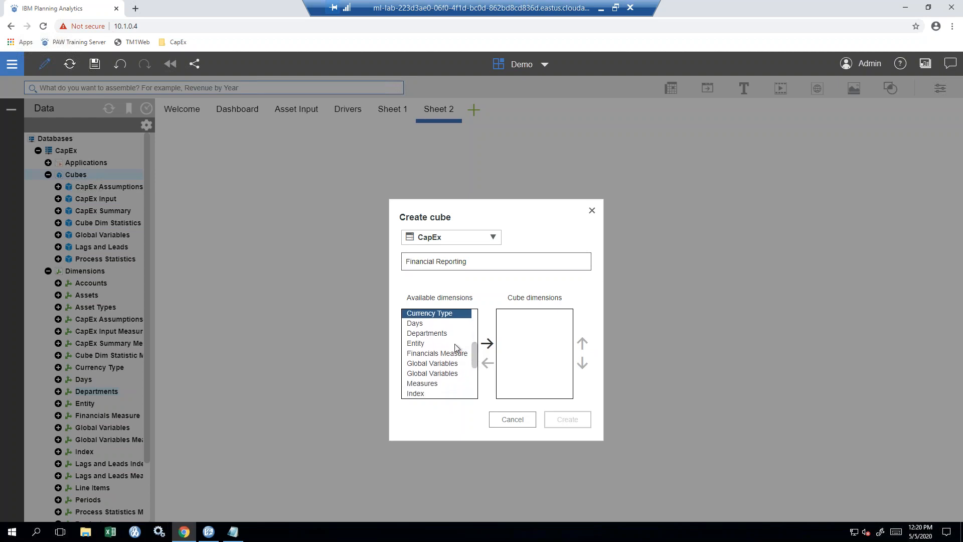
pyautogui.keyDown('ctrl'); pyautogui.click(446, 335); pyautogui.keyUp('ctrl')
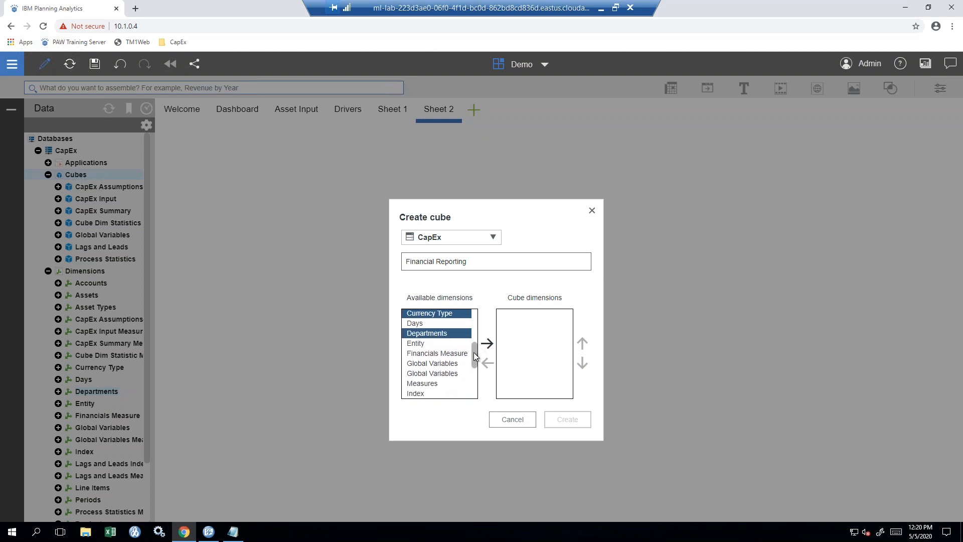
pyautogui.moveTo(474, 354); pyautogui.dragTo(474, 358)
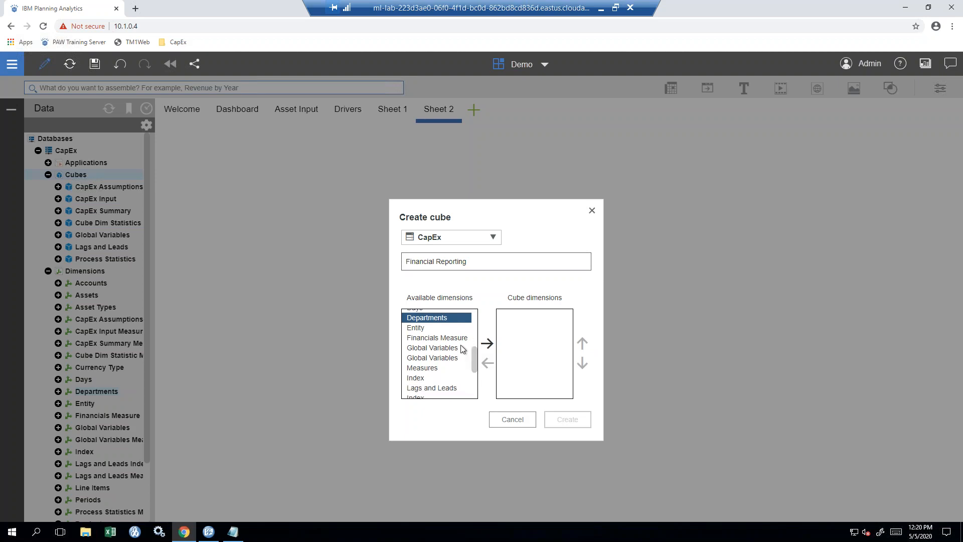
pyautogui.keyDown('ctrl'); pyautogui.click(441, 328); pyautogui.keyUp('ctrl')
pyautogui.keyDown('ctrl'); pyautogui.click(454, 337); pyautogui.keyUp('ctrl')
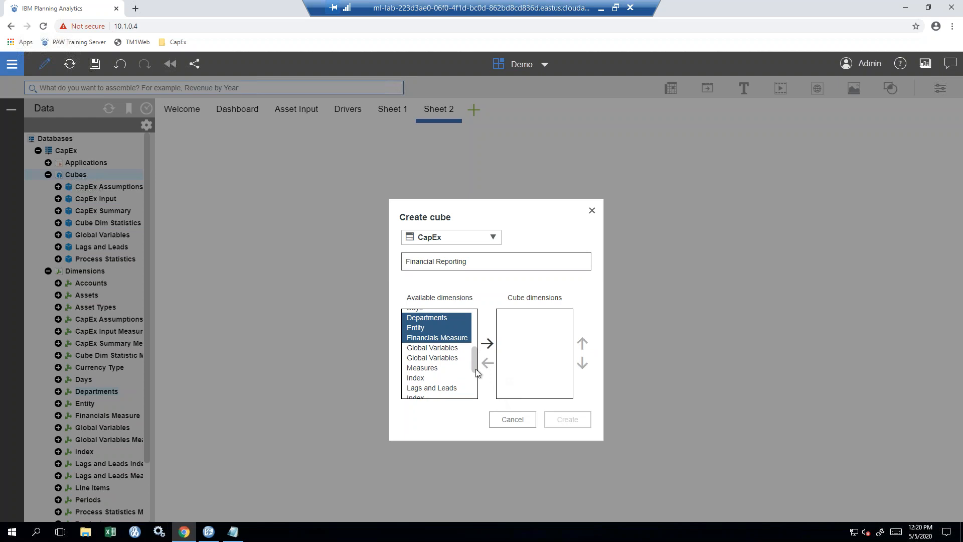
pyautogui.moveTo(476, 364); pyautogui.dragTo(476, 398)
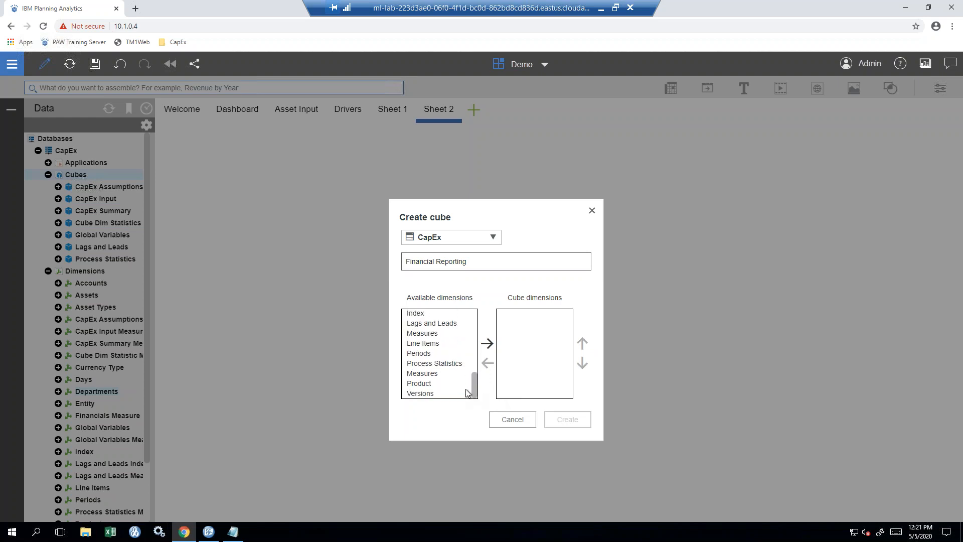
pyautogui.keyDown('ctrl'); pyautogui.click(434, 383); pyautogui.keyUp('ctrl')
pyautogui.keyDown('ctrl'); pyautogui.click(439, 394); pyautogui.keyUp('ctrl')
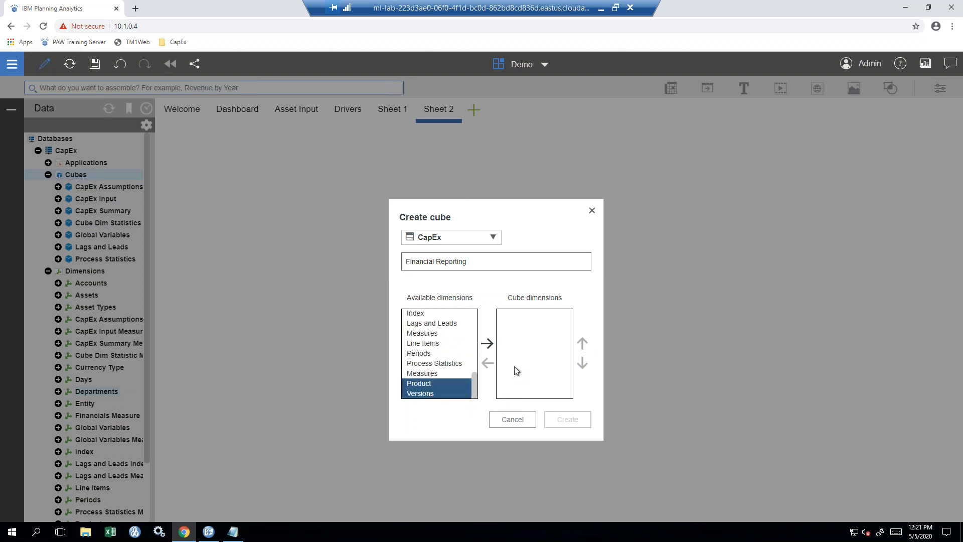
pyautogui.keyDown('ctrl'); pyautogui.click(432, 353); pyautogui.keyUp('ctrl')
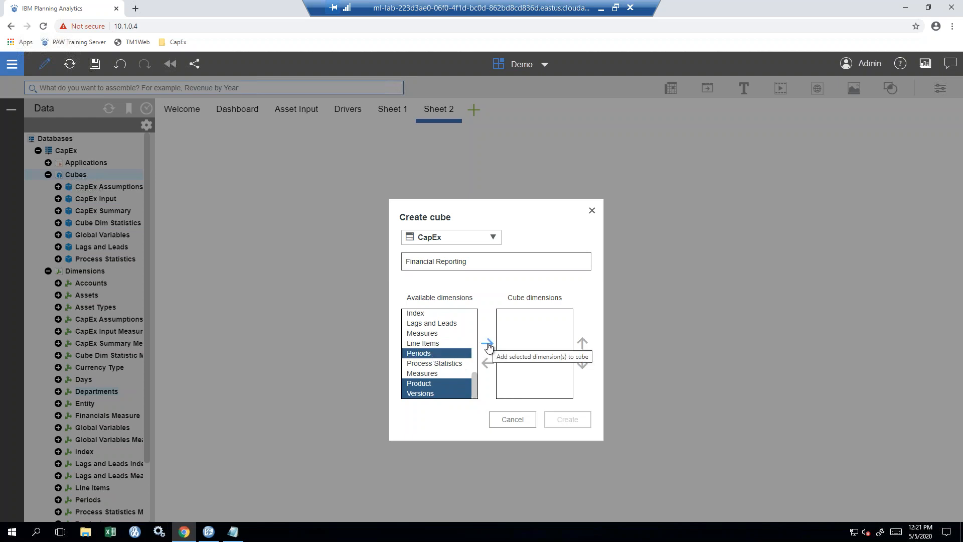
pyautogui.click(488, 344)
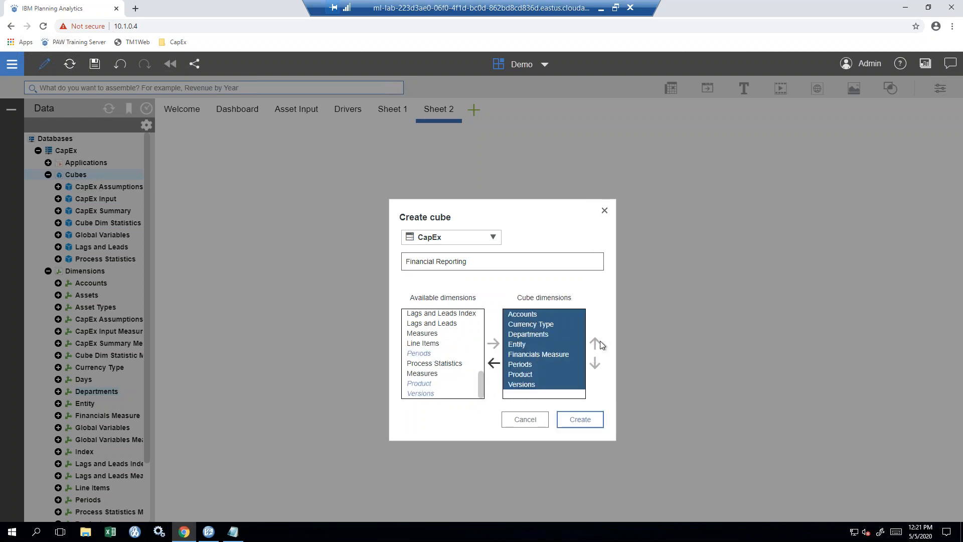
# - Remove Product from the cube's dimensions and move Financials Measure to the last position
pyautogui.click(529, 375)
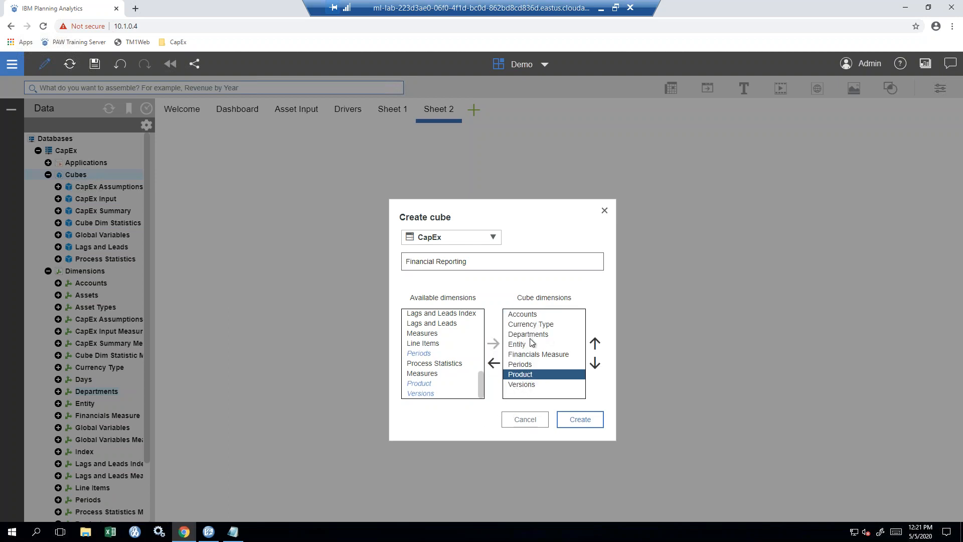
pyautogui.click(493, 362)
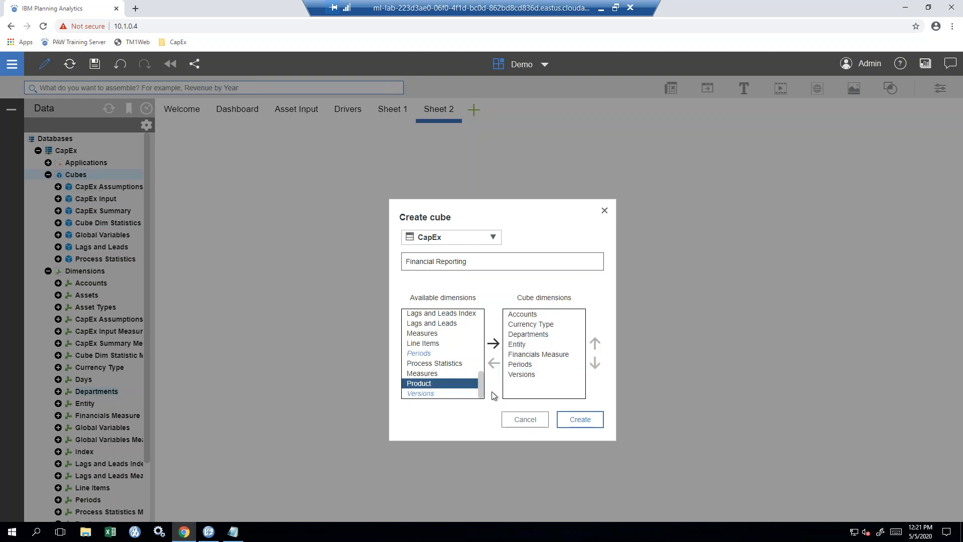
pyautogui.click(548, 356)
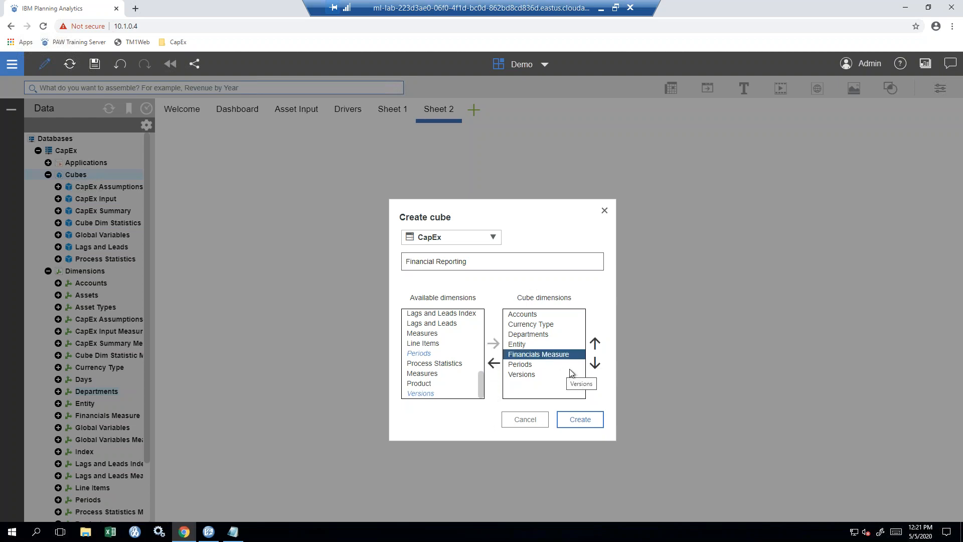
pyautogui.click(595, 365)
pyautogui.click(594, 366)
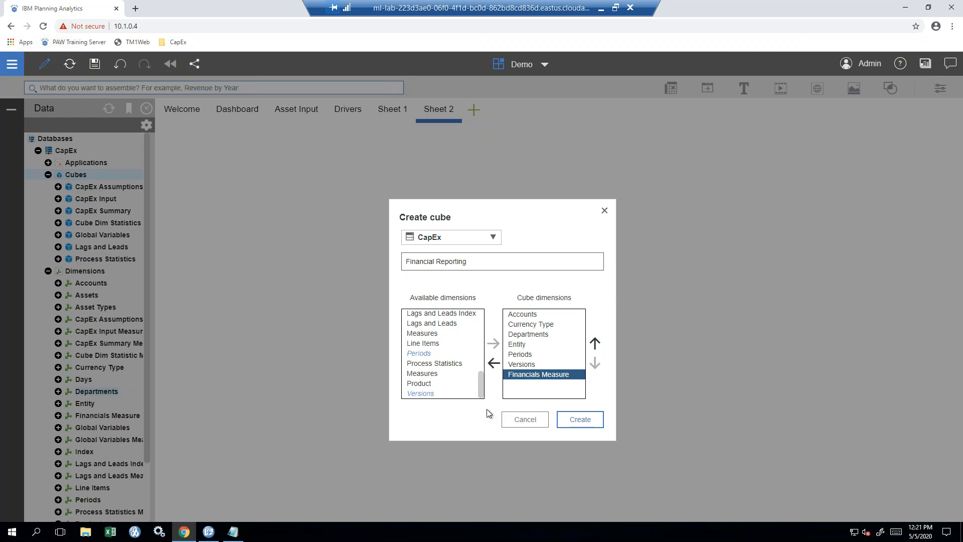
# - Create the Financial Reporting cube and show it in a widened view on Sheet 2
pyautogui.click(579, 421)
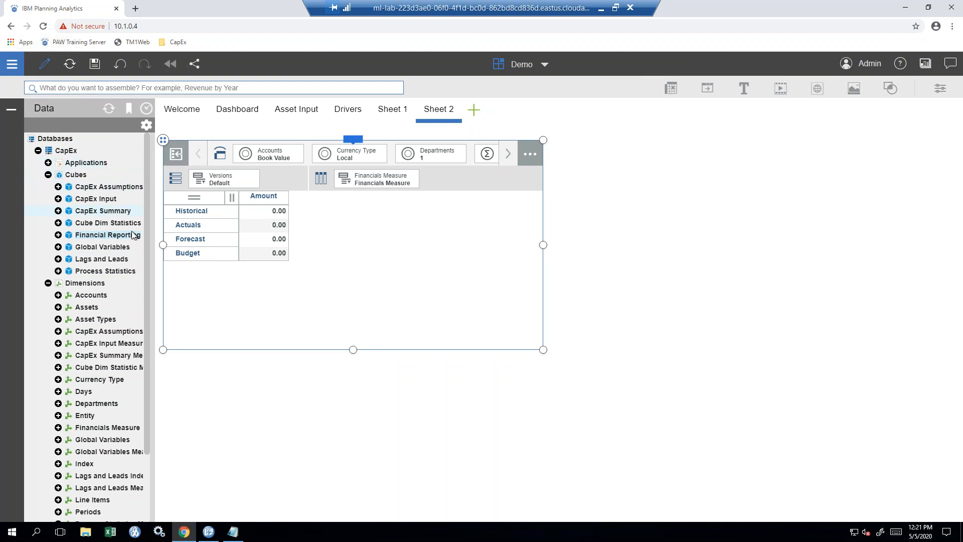
pyautogui.click(124, 239)
pyautogui.press('ctrl')
pyautogui.press('ctrl')
pyautogui.press('ctrl')
pyautogui.press('ctrl')
pyautogui.moveTo(544, 245); pyautogui.dragTo(744, 235)
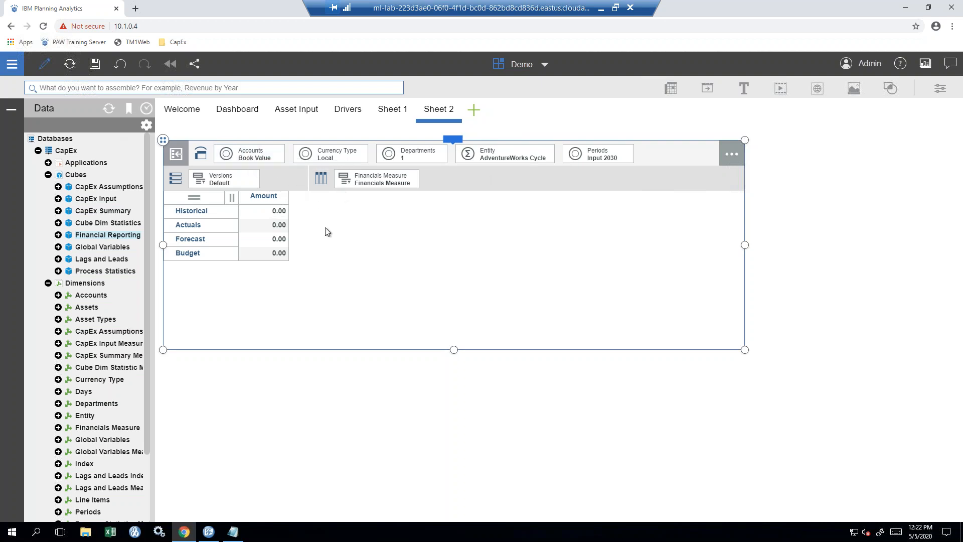
# - Arrange the view with Periods across the columns and Accounts on the rows instead of Versions
pyautogui.moveTo(602, 155)
pyautogui.mouseDown()
pyautogui.moveTo(429, 185)
pyautogui.moveTo(374, 184)
pyautogui.mouseUp()
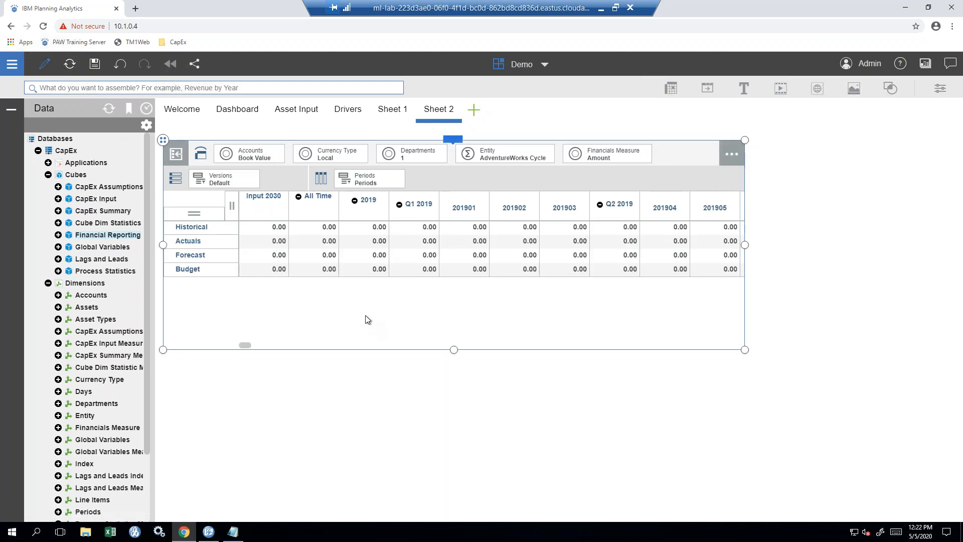
pyautogui.moveTo(242, 171); pyautogui.dragTo(241, 184)
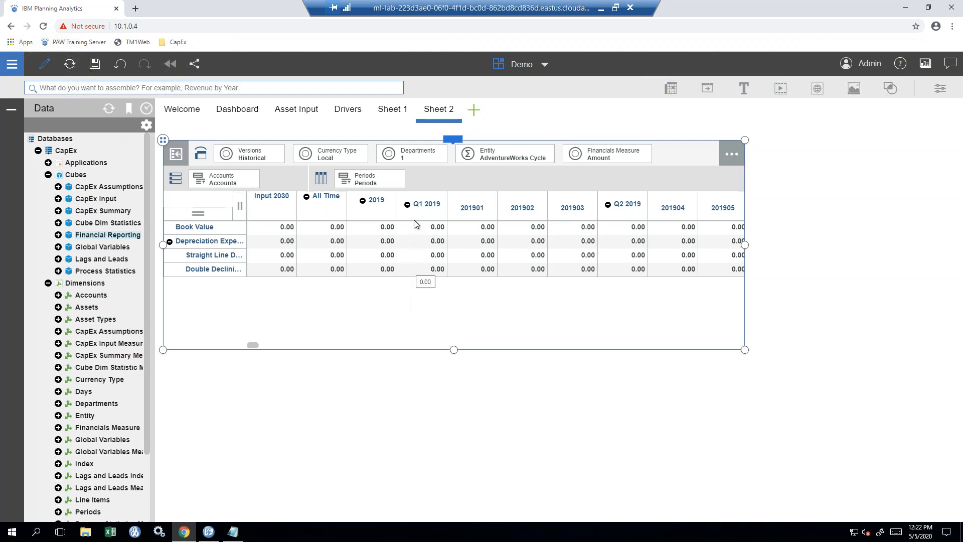
pyautogui.click(453, 142)
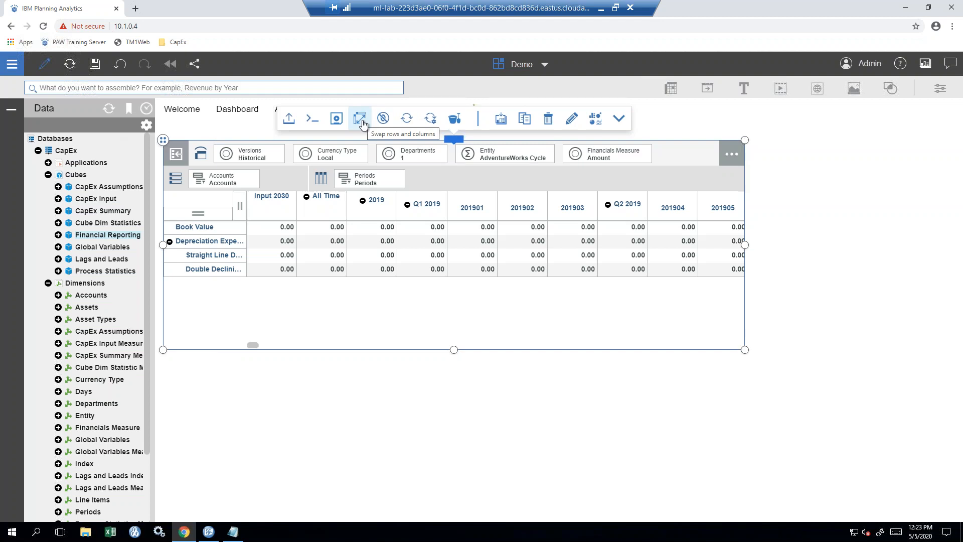
pyautogui.click(337, 120)
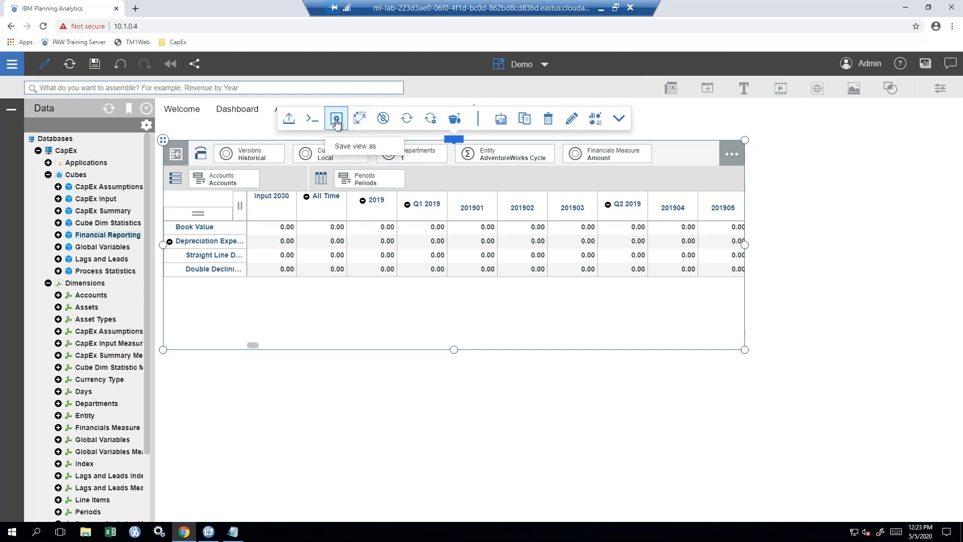
pyautogui.click(351, 146)
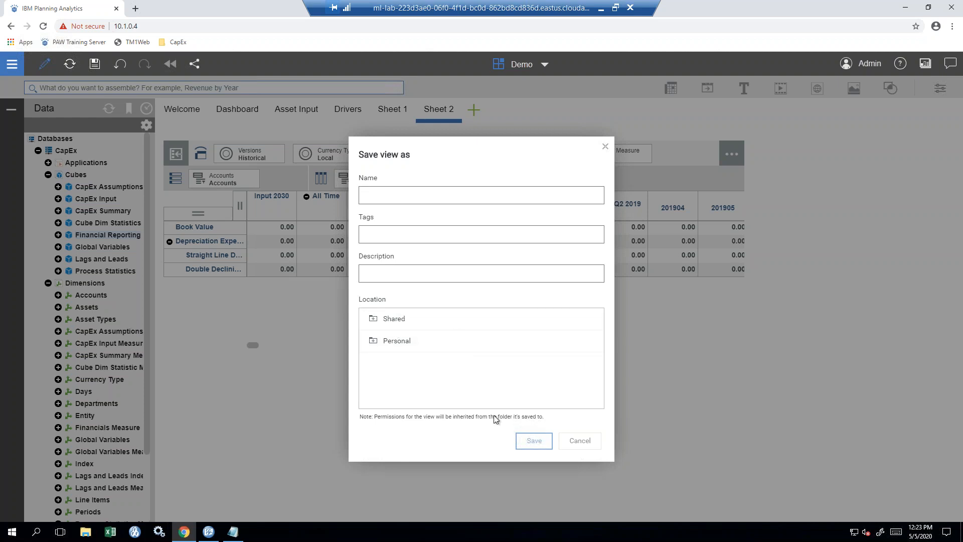
pyautogui.click(570, 442)
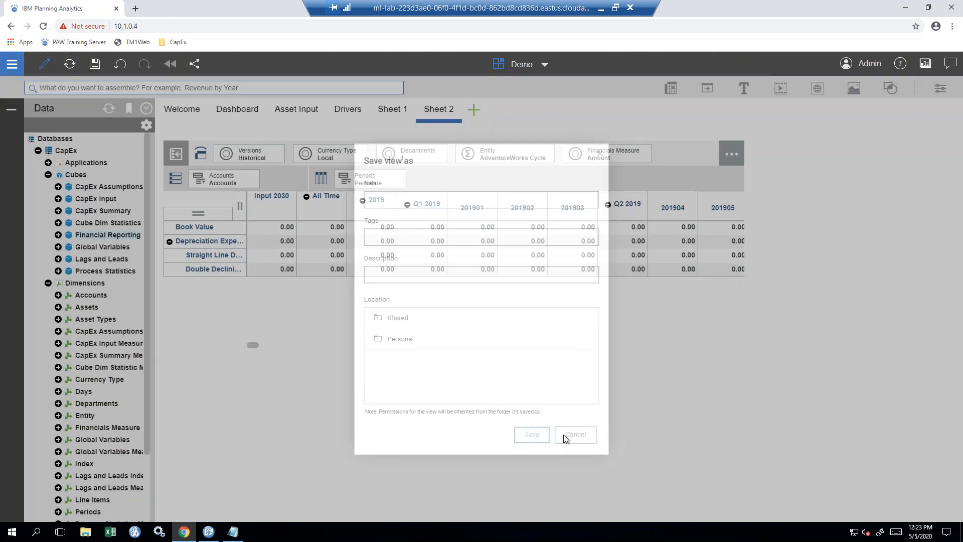
pyautogui.moveTo(453, 143)
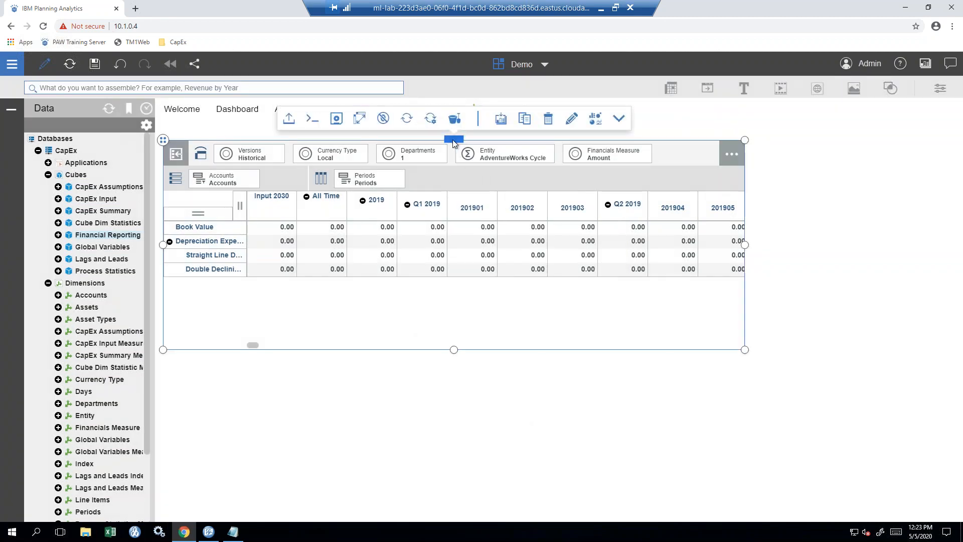
# - Add the Financial Reporting view to the collection and place the QueBIT Demo item on Sheet 2
pyautogui.click(499, 124)
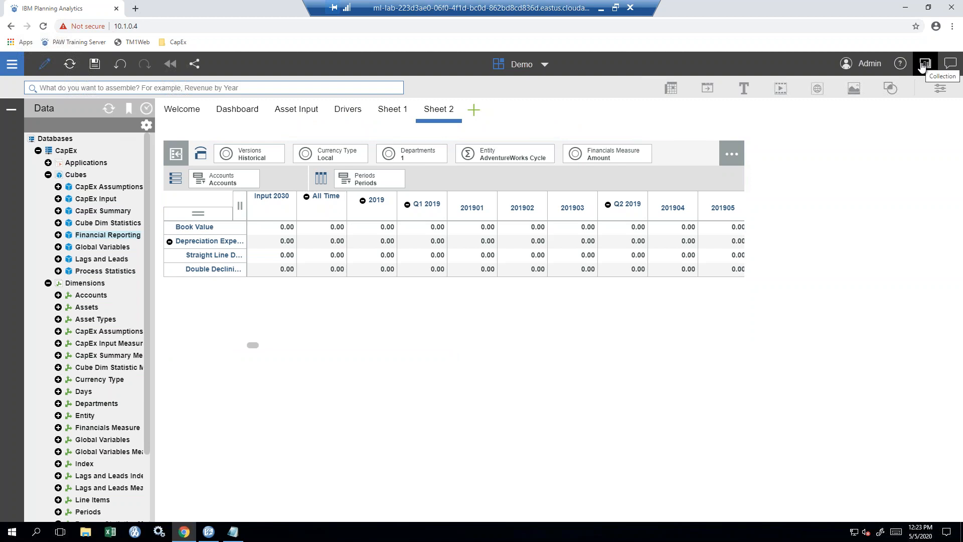
pyautogui.click(922, 67)
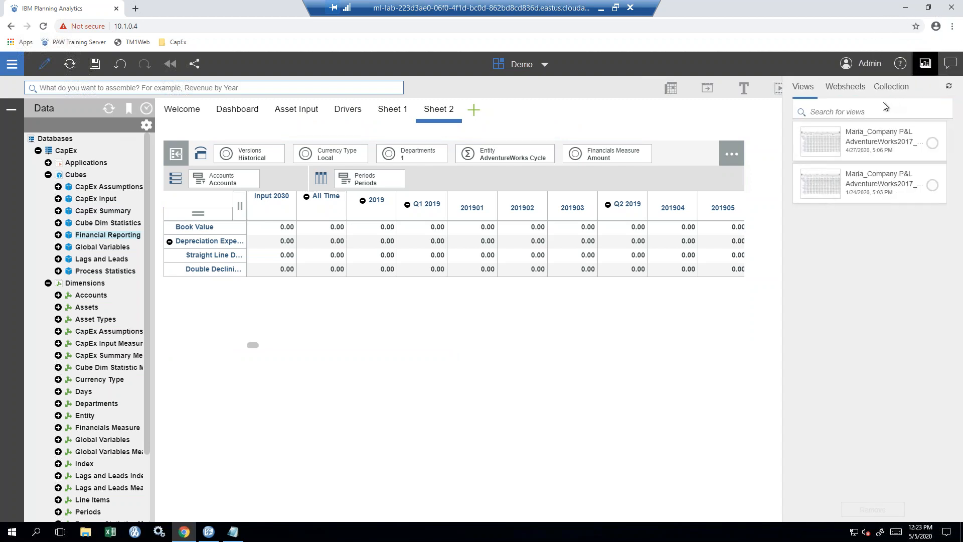
pyautogui.click(846, 90)
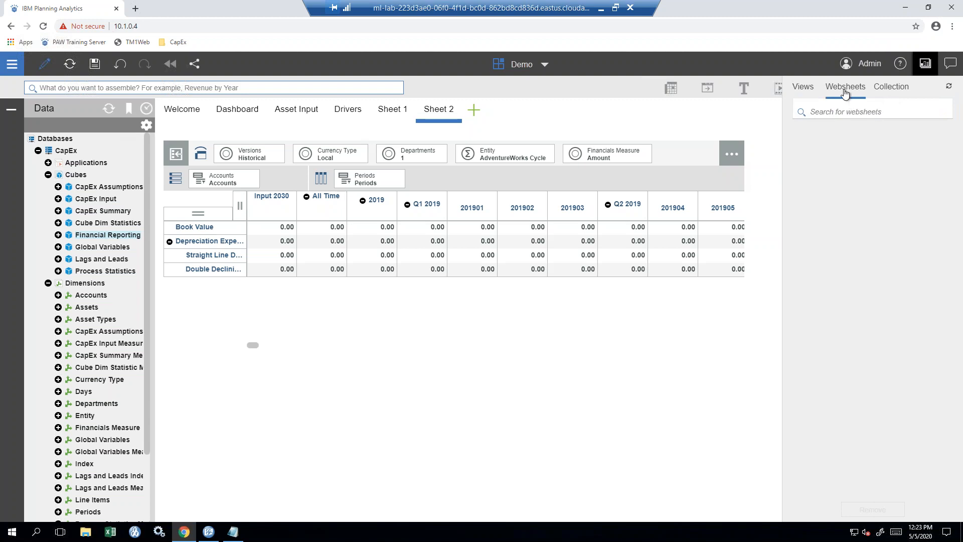
pyautogui.click(895, 89)
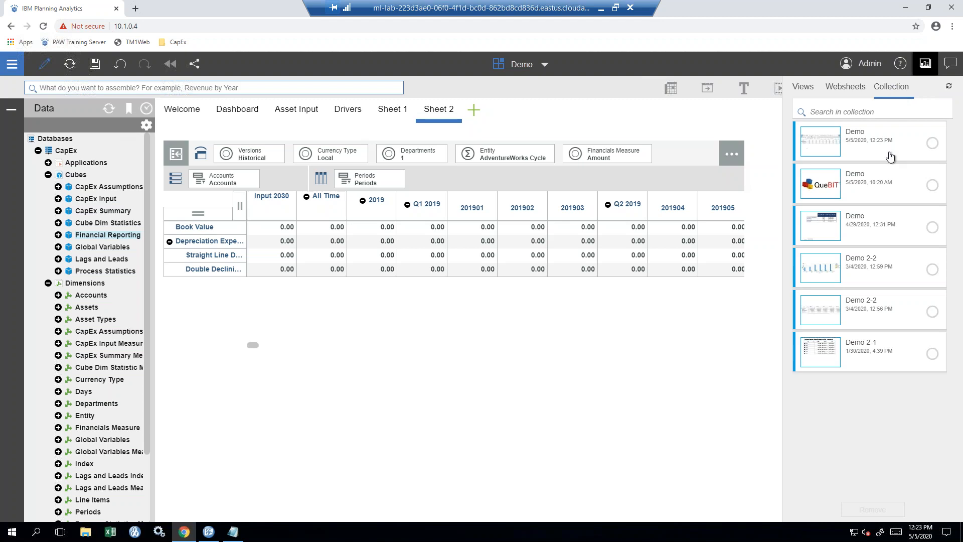
pyautogui.press('ctrl')
pyautogui.press('ctrl')
pyautogui.press('ctrl')
pyautogui.press('ctrl')
pyautogui.moveTo(874, 193); pyautogui.dragTo(257, 424)
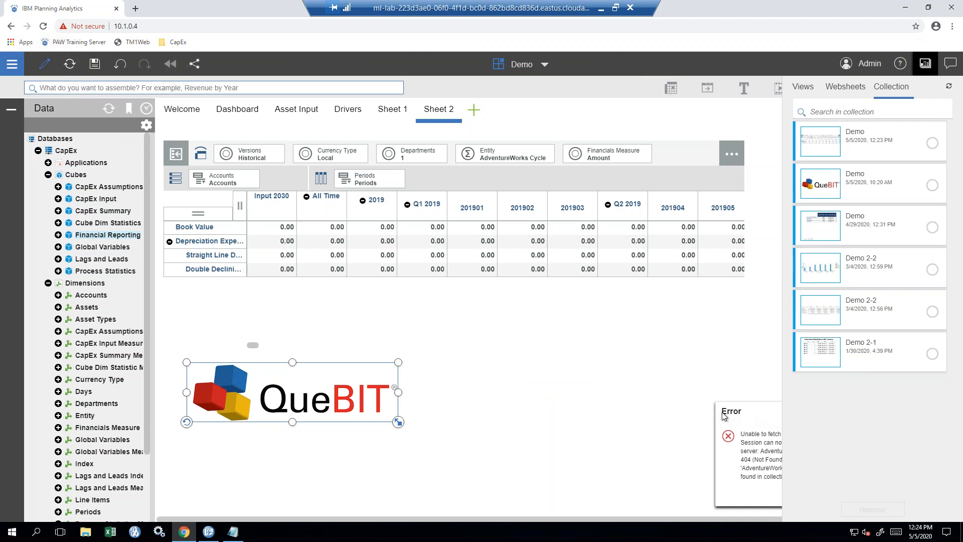
# - Delete the empty view widget that failed to load
pyautogui.click(655, 405)
pyautogui.moveTo(665, 390); pyautogui.dragTo(480, 378)
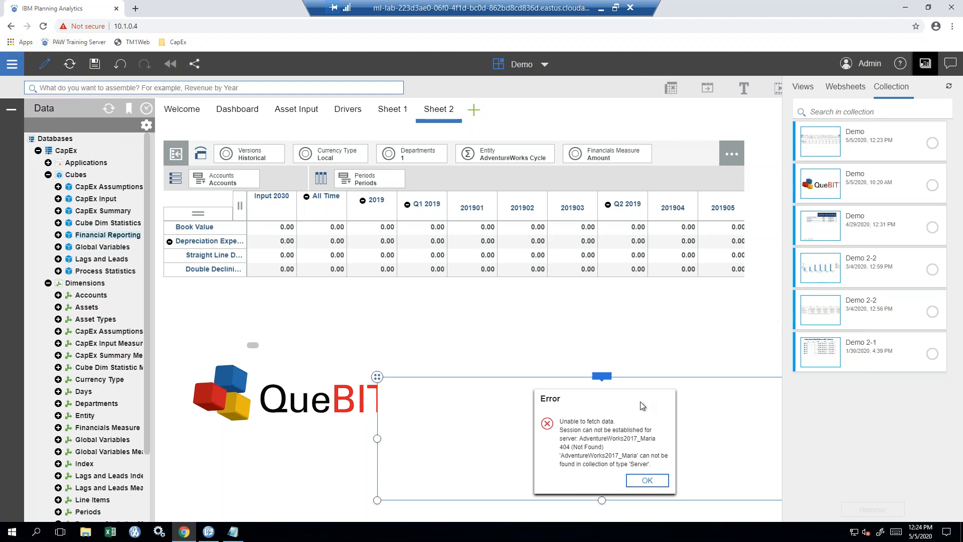
pyautogui.moveTo(605, 377)
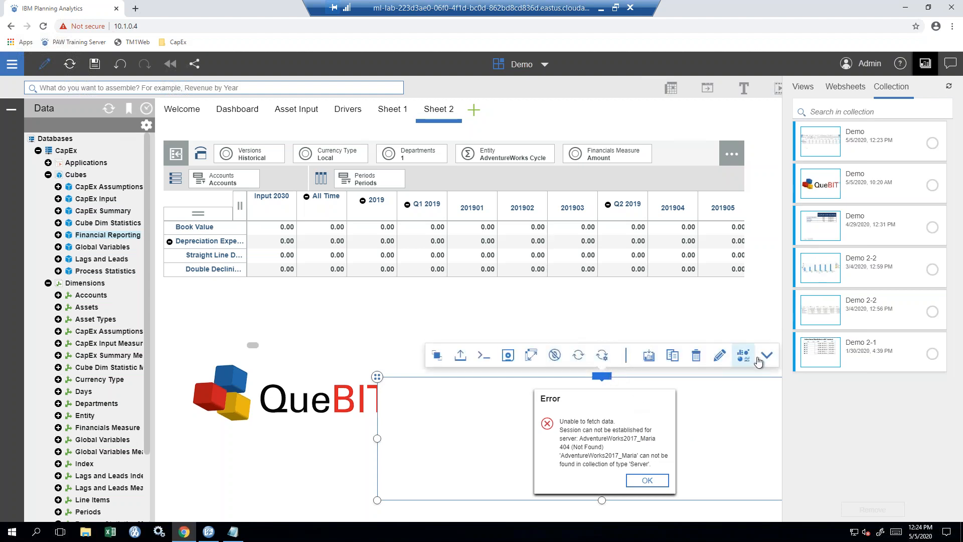
pyautogui.click(697, 358)
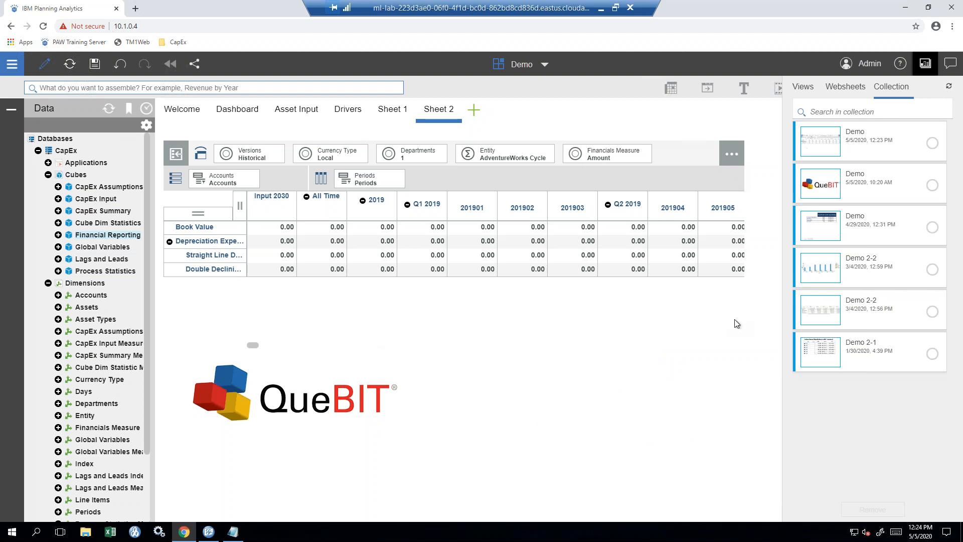
# - Close the collection panel and review the grid's visualization choices without changing the visualization
pyautogui.click(925, 65)
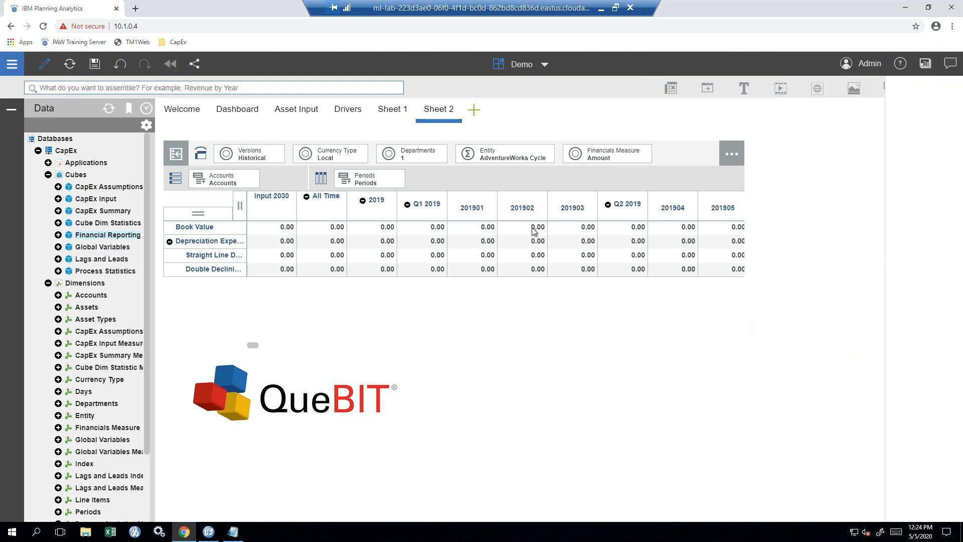
pyautogui.click(453, 142)
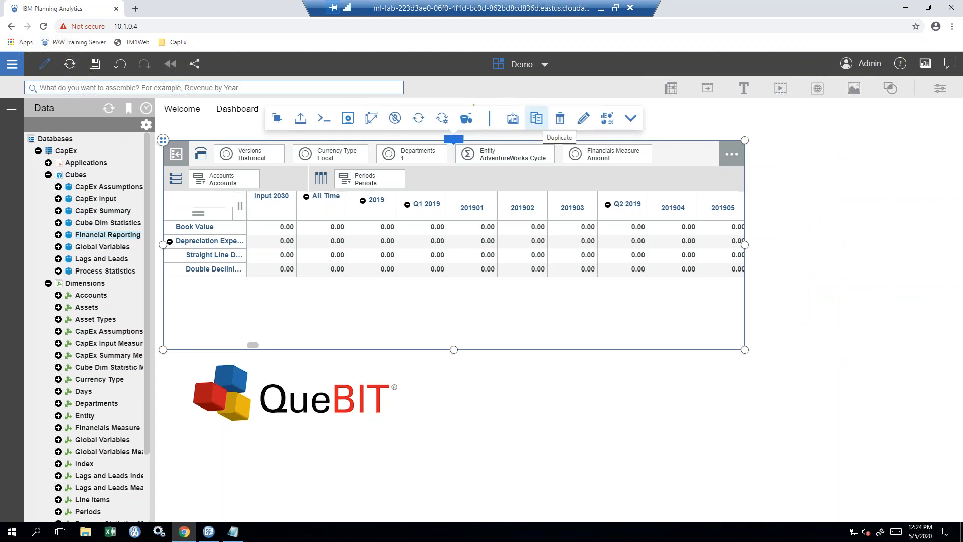
pyautogui.click(607, 122)
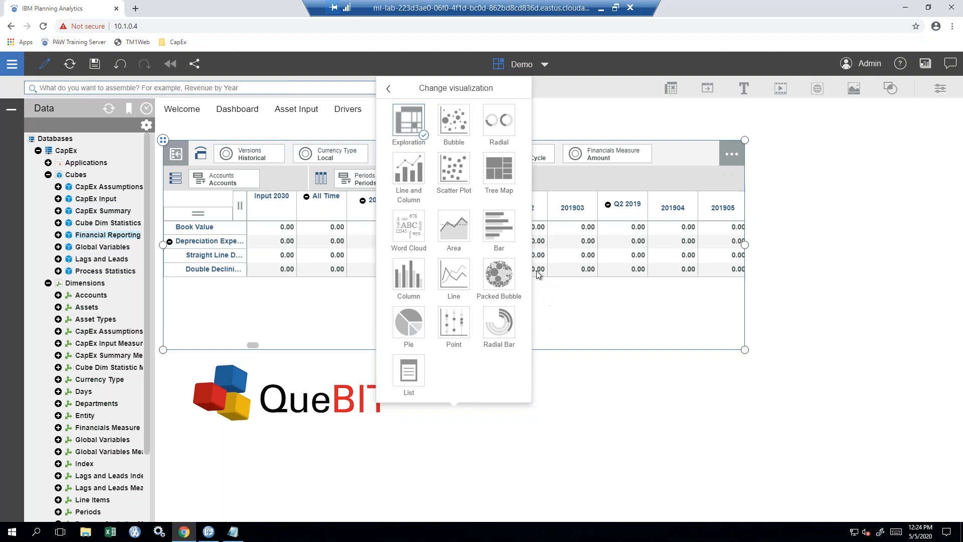
pyautogui.click(408, 111)
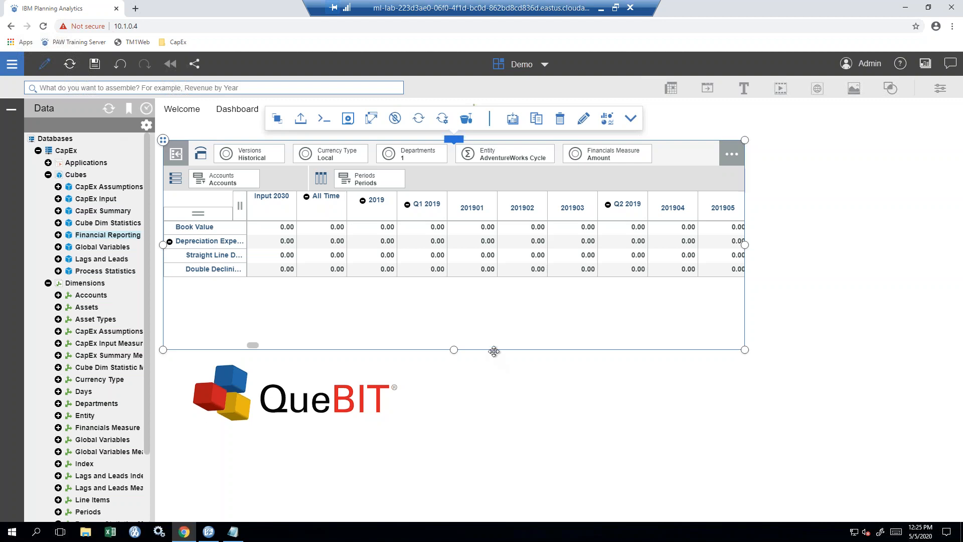
# - Switch to TM1 Server Explorer and log in to the CapEx server with the account credentials
pyautogui.click(904, 7)
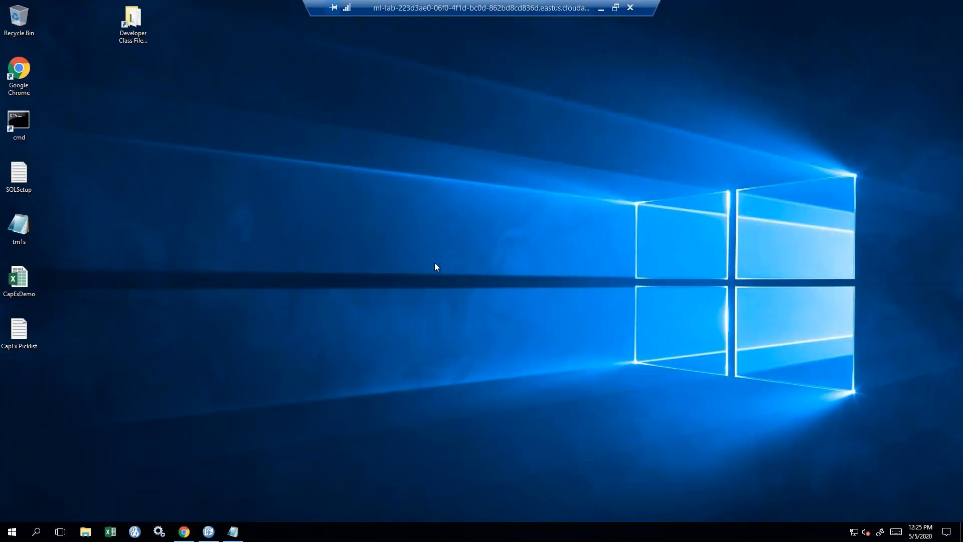
pyautogui.click(209, 532)
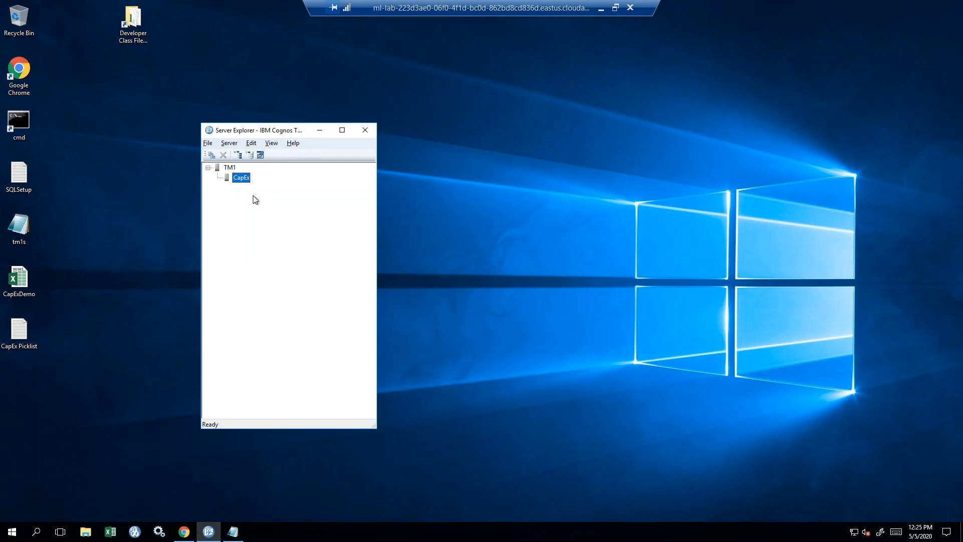
pyautogui.doubleClick(237, 179)
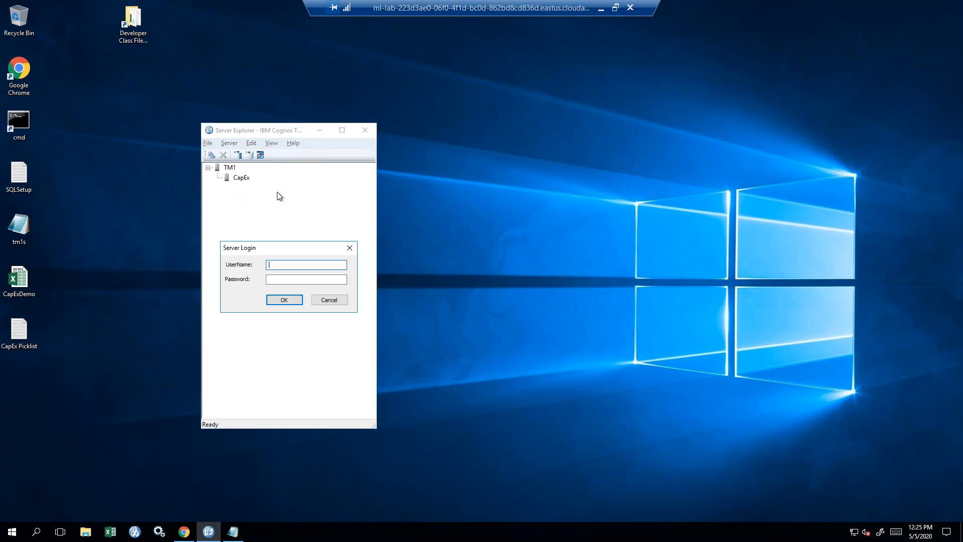
pyautogui.press('Tab')
pyautogui.press('Return')
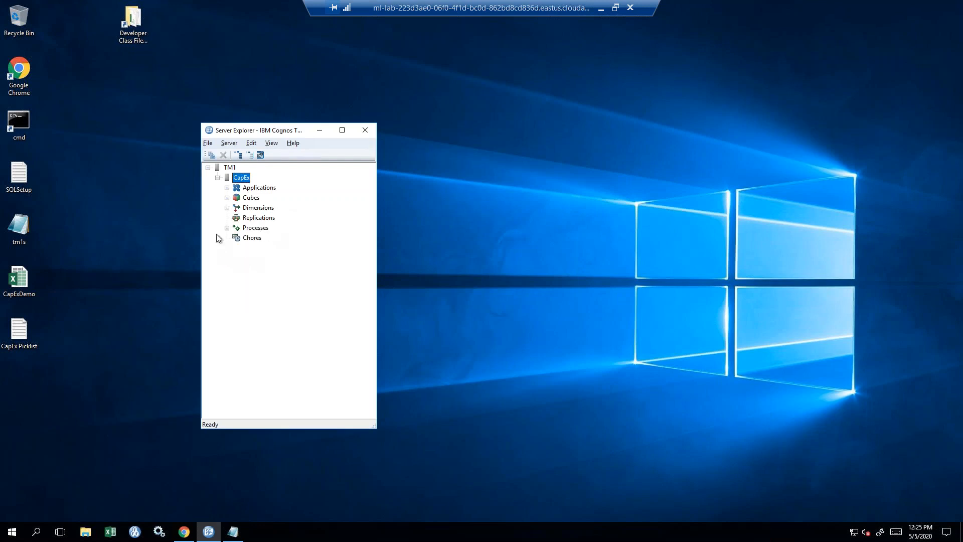
# - Expand Cubes to Financial Reporting's dimensions, stretch the window to full height, and expand all Dimensions
pyautogui.click(227, 197)
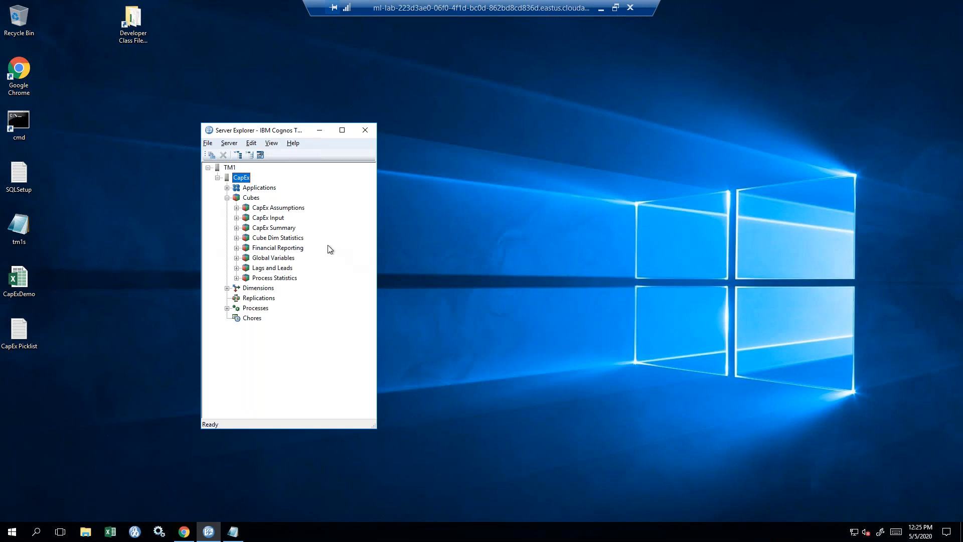
pyautogui.click(314, 248)
pyautogui.click(236, 249)
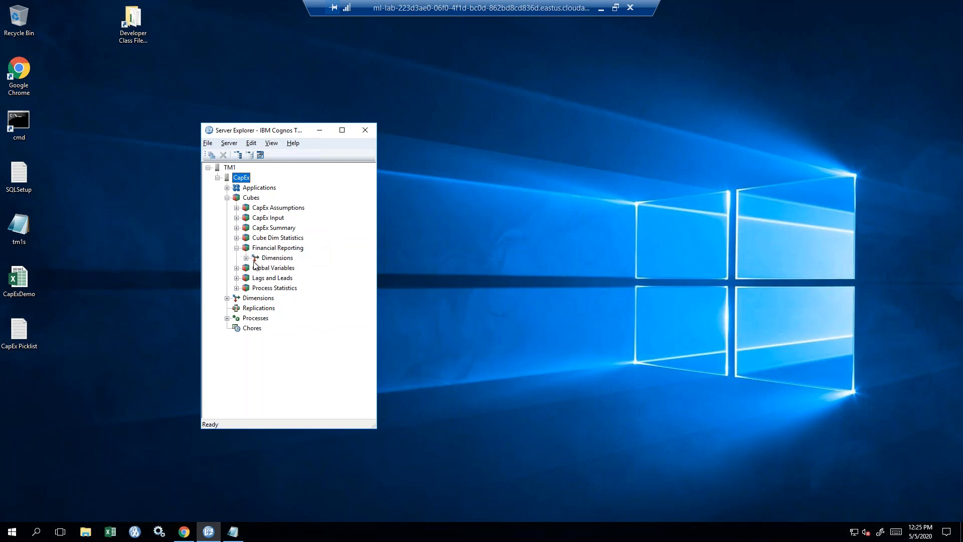
pyautogui.click(246, 258)
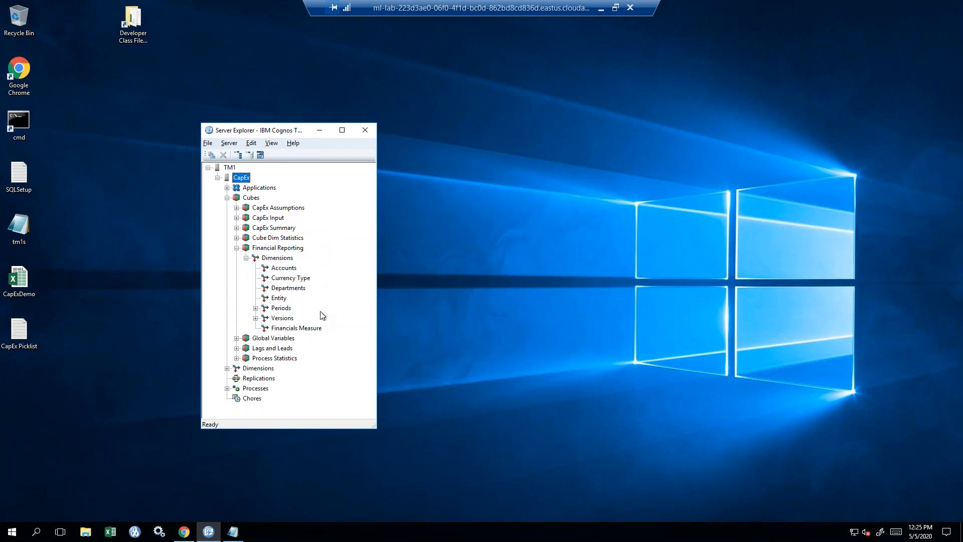
pyautogui.doubleClick(271, 124)
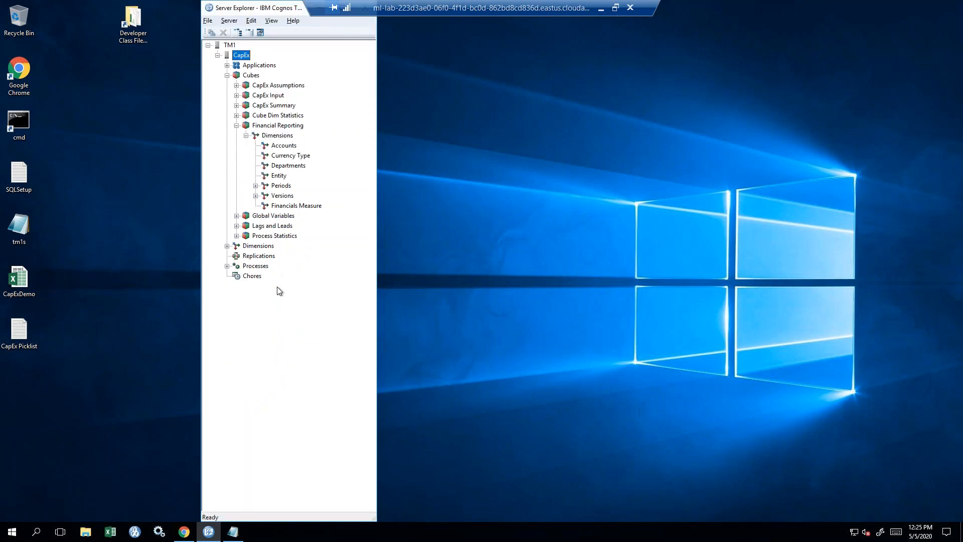
pyautogui.click(227, 246)
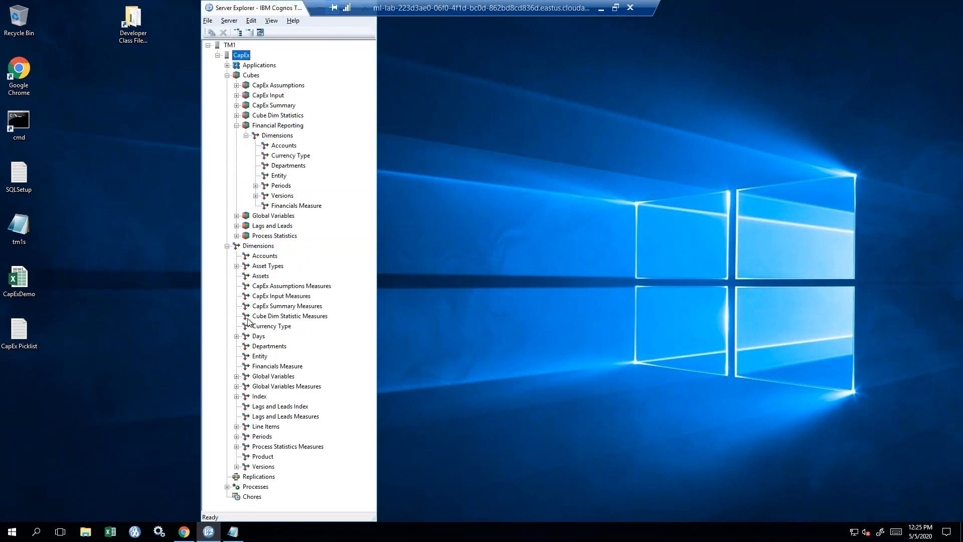
# - View the Departments members by alias in the Subset Editor, then close it
pyautogui.click(262, 348)
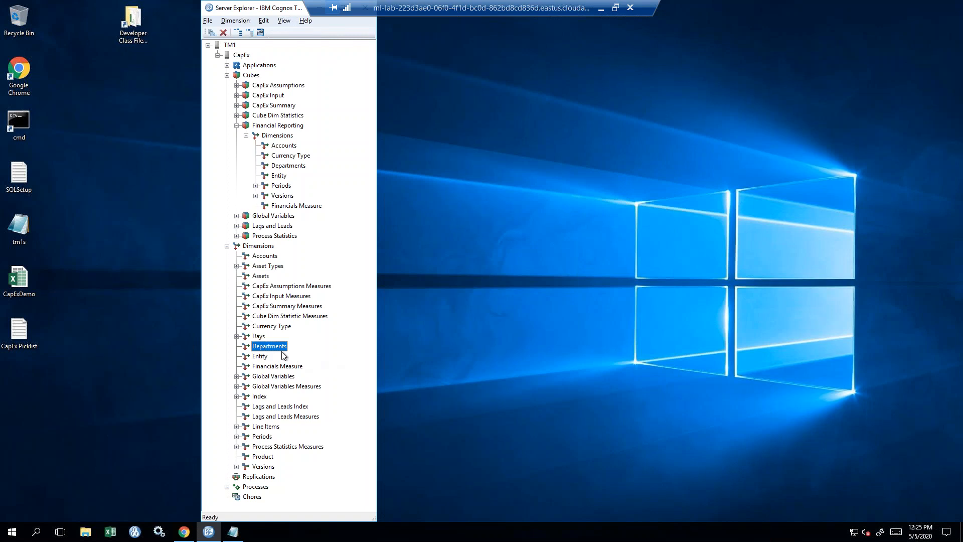
pyautogui.doubleClick(279, 347)
pyautogui.moveTo(477, 95); pyautogui.dragTo(453, 54)
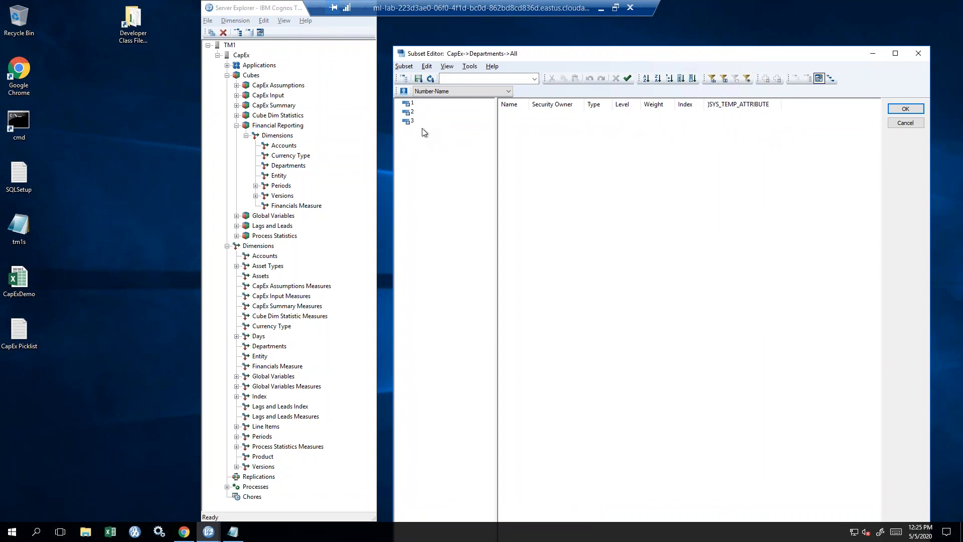
pyautogui.click(404, 92)
pyautogui.click(918, 53)
# - List all ten Asset Types members, accept the subset, then restore and minimize Server Explorer
pyautogui.doubleClick(270, 266)
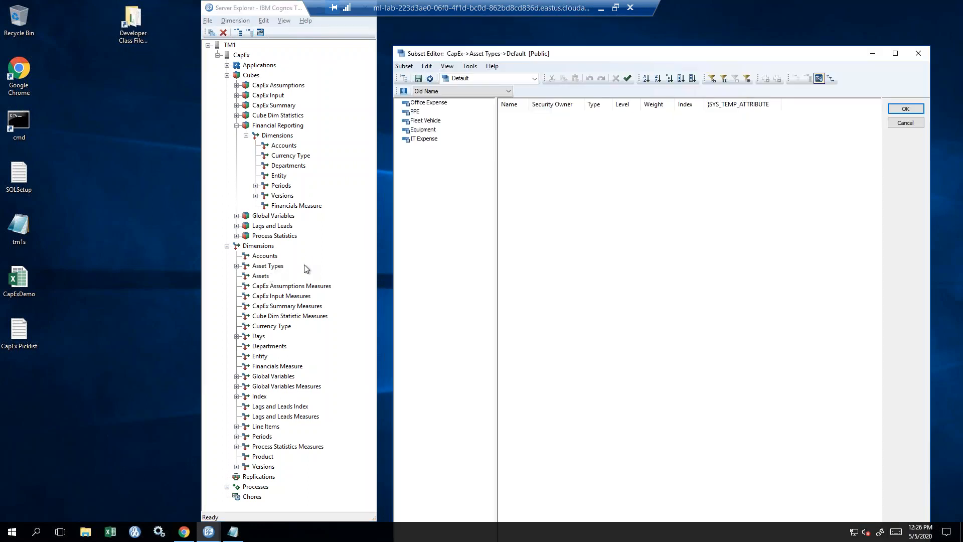
pyautogui.click(430, 79)
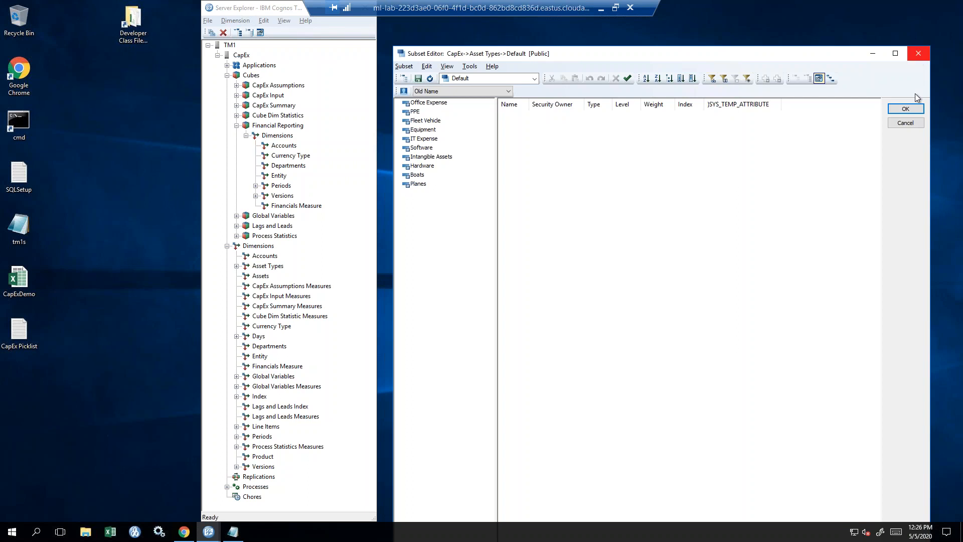
pyautogui.click(906, 109)
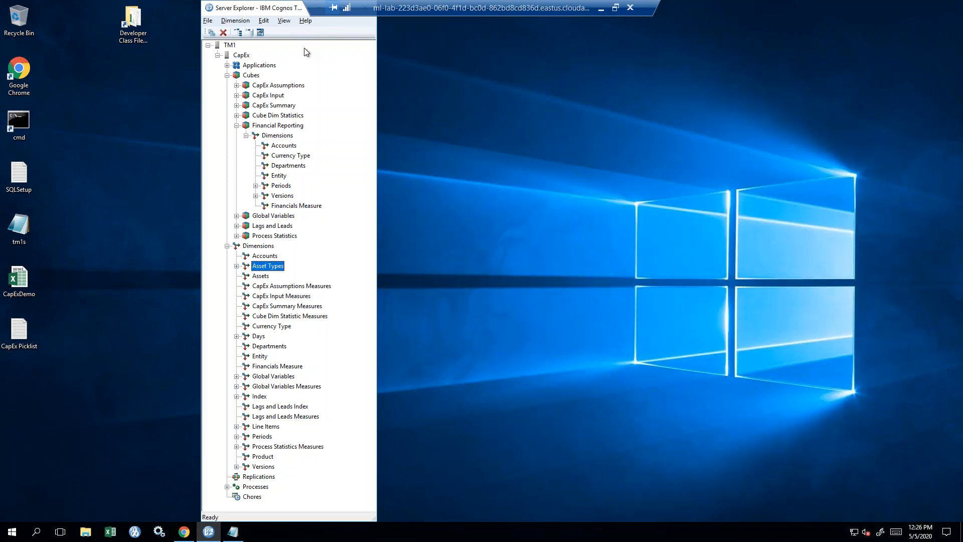
pyautogui.moveTo(297, 7); pyautogui.dragTo(260, 33)
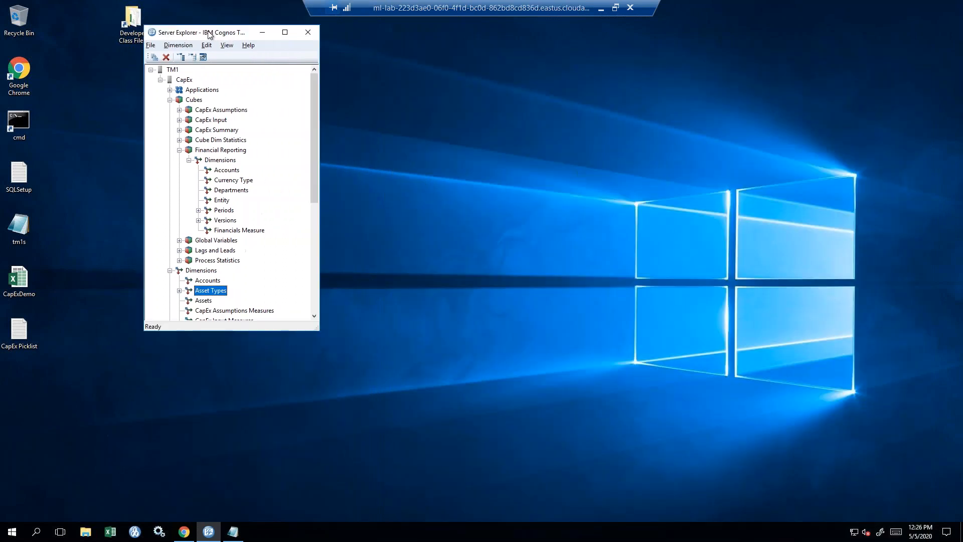
pyautogui.click(263, 33)
# - Back in Planning Analytics Workspace, add a new freeform Sheet 3
pyautogui.click(190, 538)
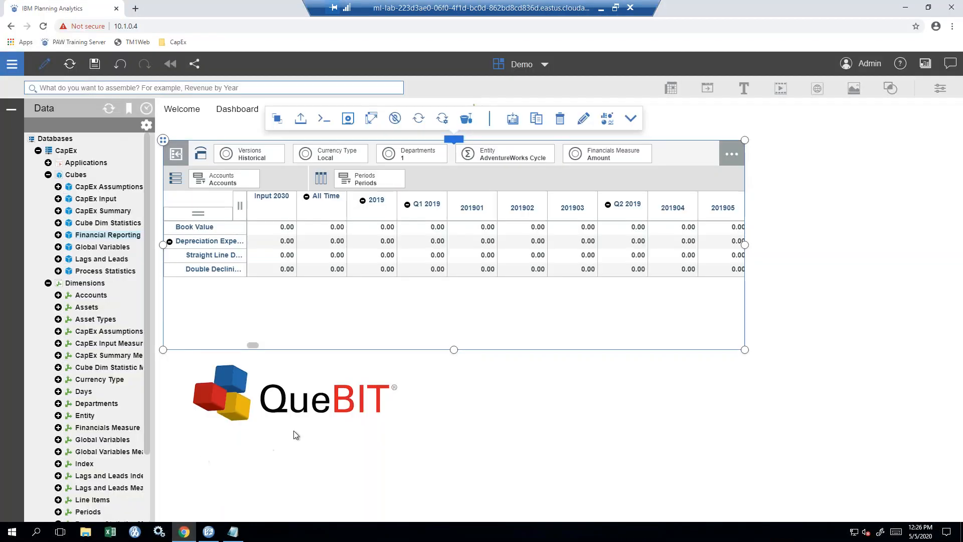
pyautogui.click(691, 123)
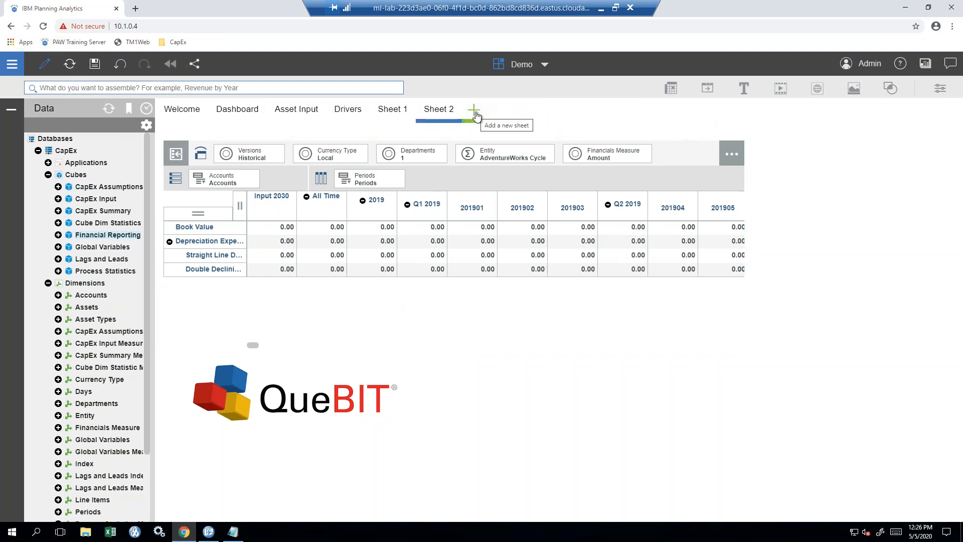
pyautogui.click(474, 112)
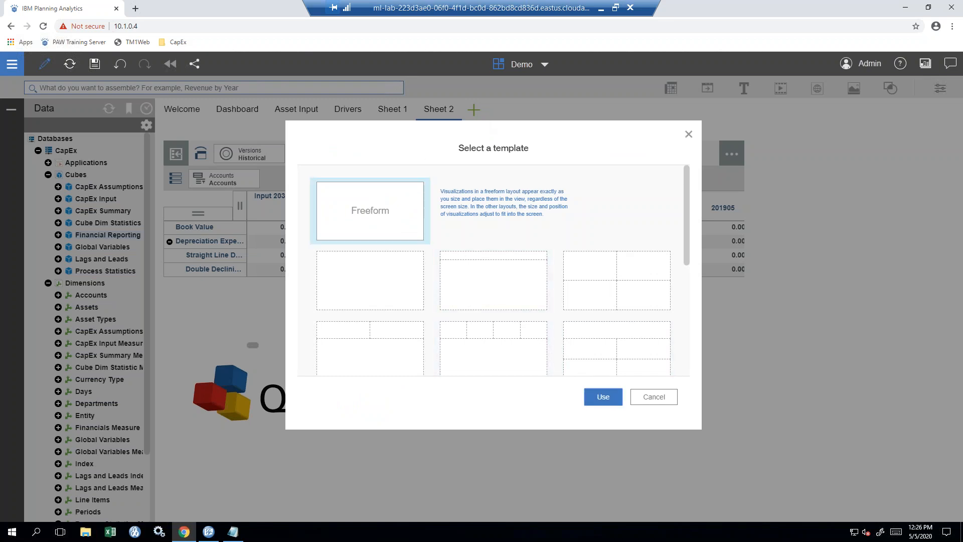
pyautogui.click(605, 397)
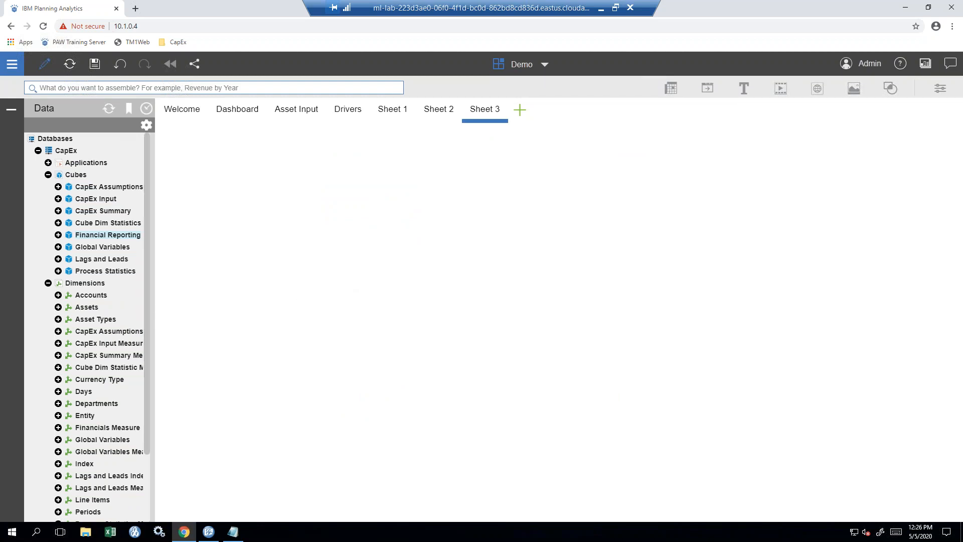
# - Widen the Data panel and place the Product dimension on Sheet 3
pyautogui.moveTo(158, 309); pyautogui.dragTo(194, 315)
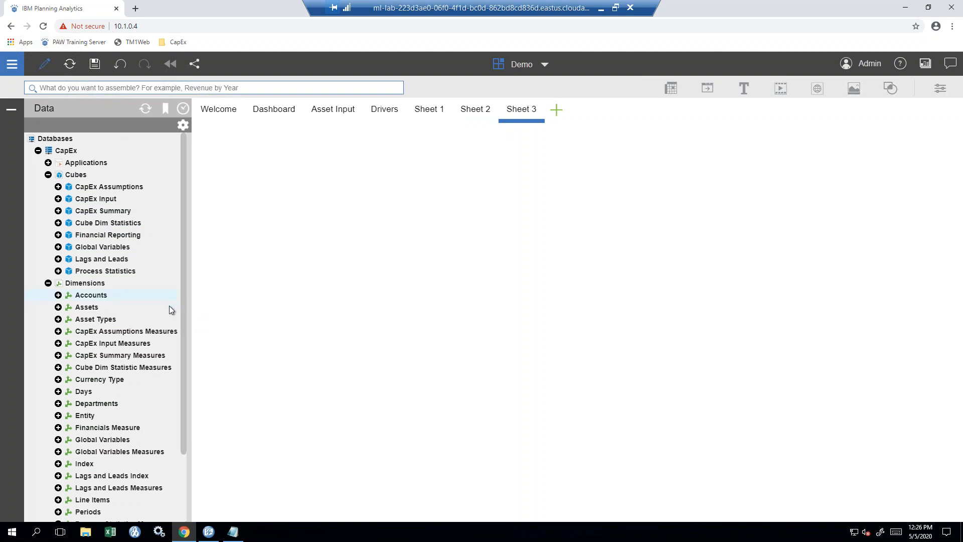
pyautogui.scroll(-1, 31, 307)
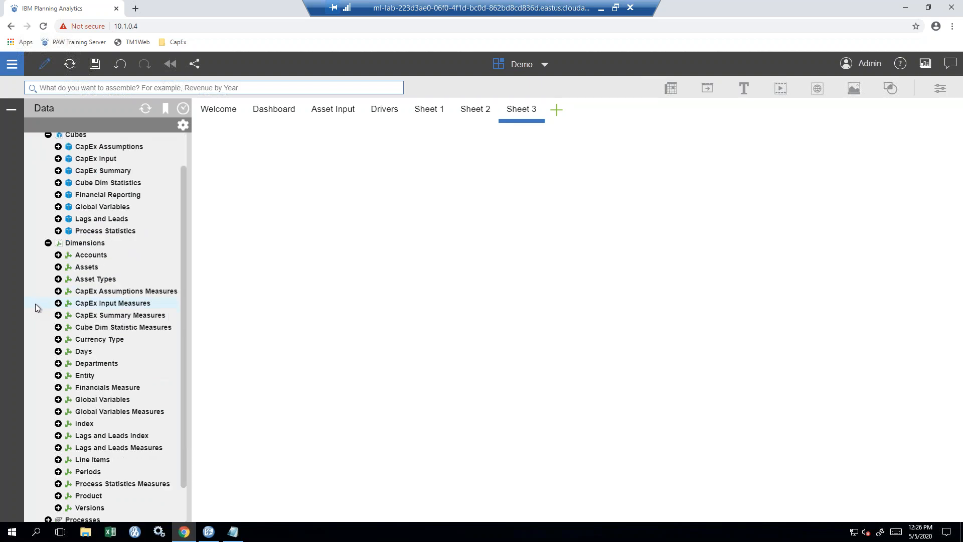
pyautogui.scroll(-1, 33, 349)
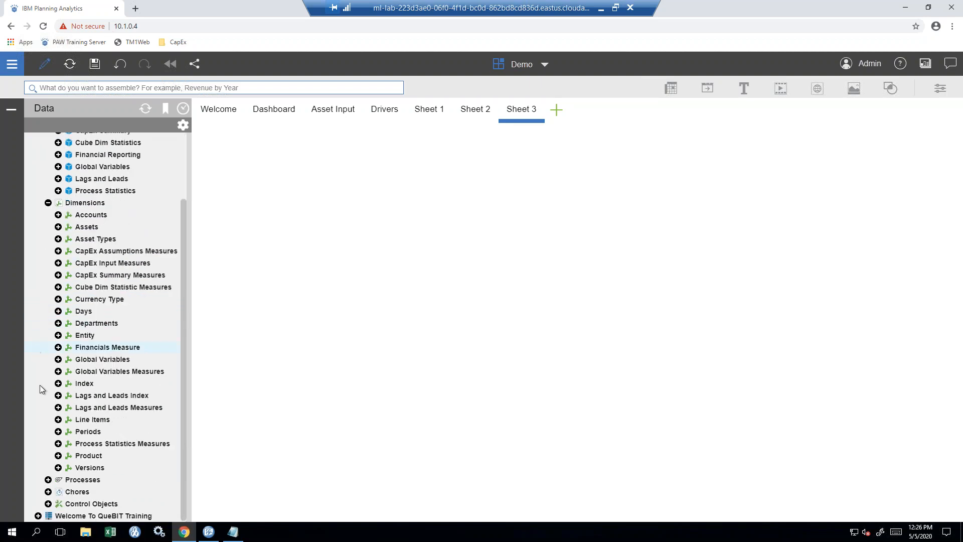
pyautogui.moveTo(80, 456); pyautogui.dragTo(244, 169)
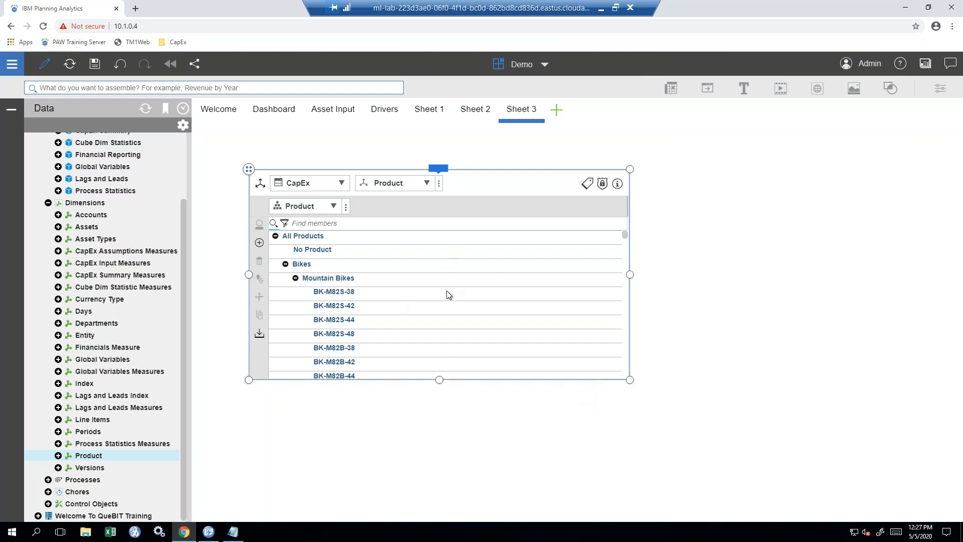
# - Make the Product widget taller and display member attributes such as each bike's Color
pyautogui.moveTo(442, 385); pyautogui.dragTo(441, 429)
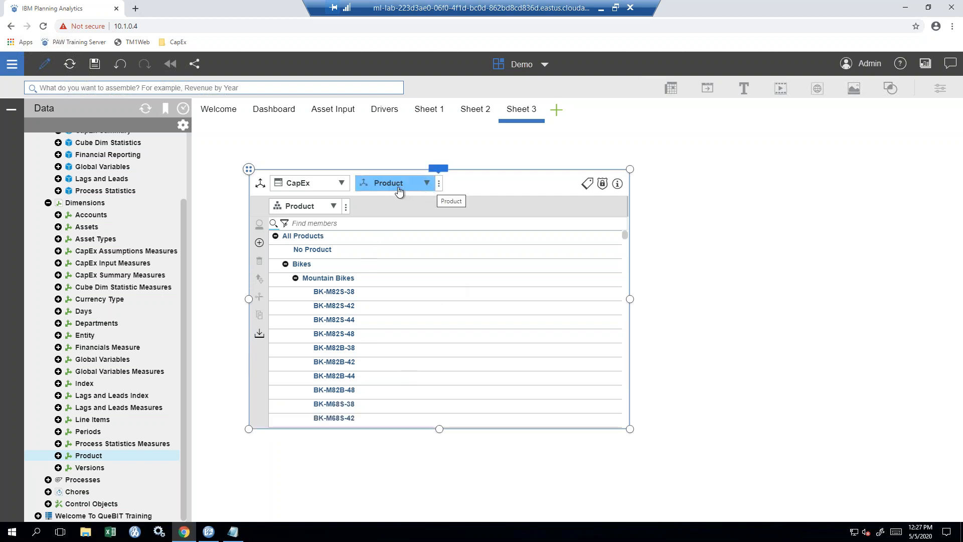
pyautogui.click(587, 184)
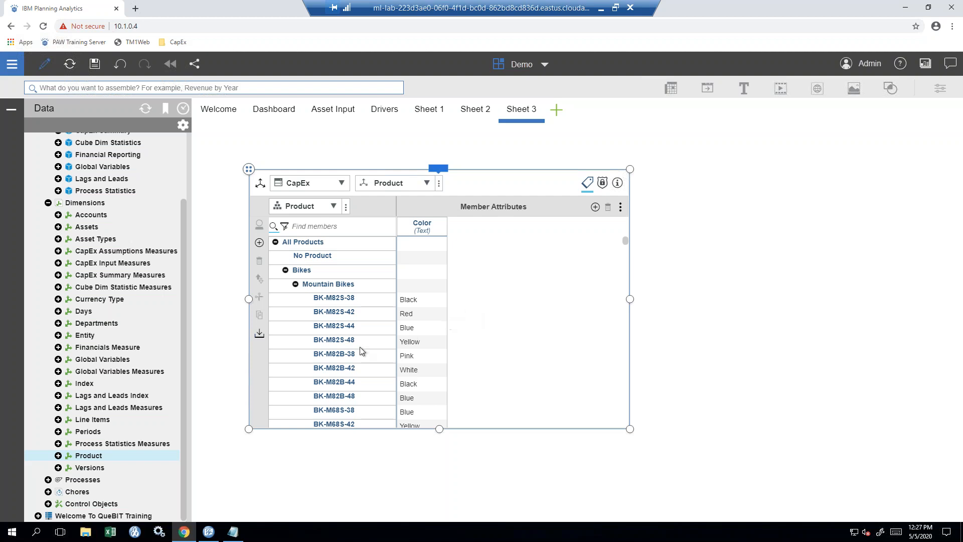
# - Expand Product in the Data tree and build a Color hierarchy, grouped under All Color, from the Color attribute
pyautogui.click(58, 456)
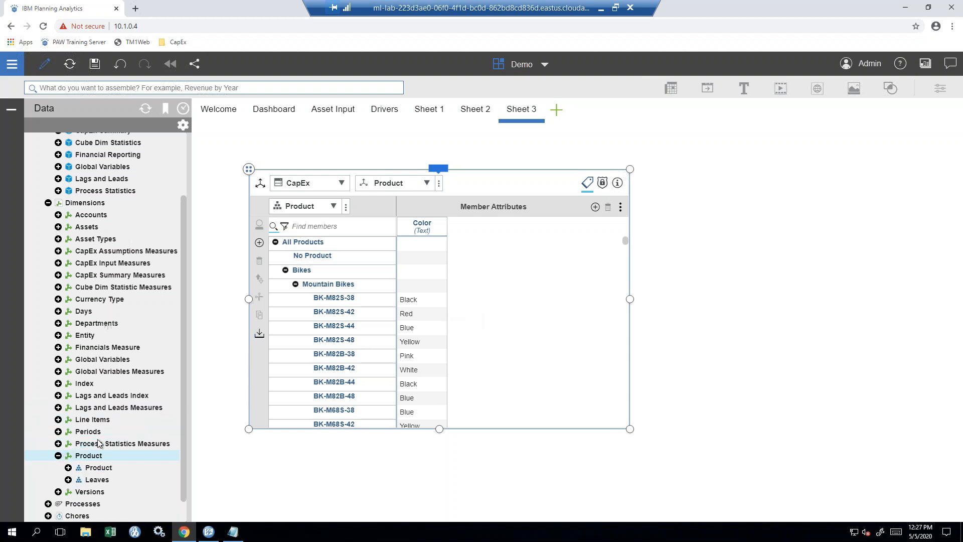
pyautogui.scroll(-1, 175, 459)
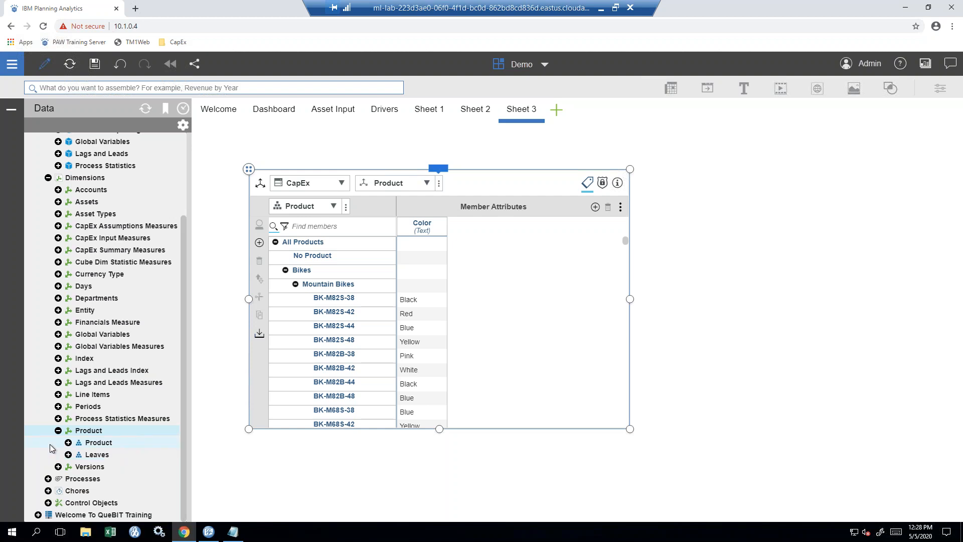
pyautogui.click(51, 448)
pyautogui.click(40, 433)
pyautogui.press('ctrl')
pyautogui.press('ctrl')
pyautogui.press('ctrl')
pyautogui.press('ctrl')
pyautogui.press('ctrl')
pyautogui.press('ctrl')
pyautogui.press('ctrl')
pyautogui.click(432, 232)
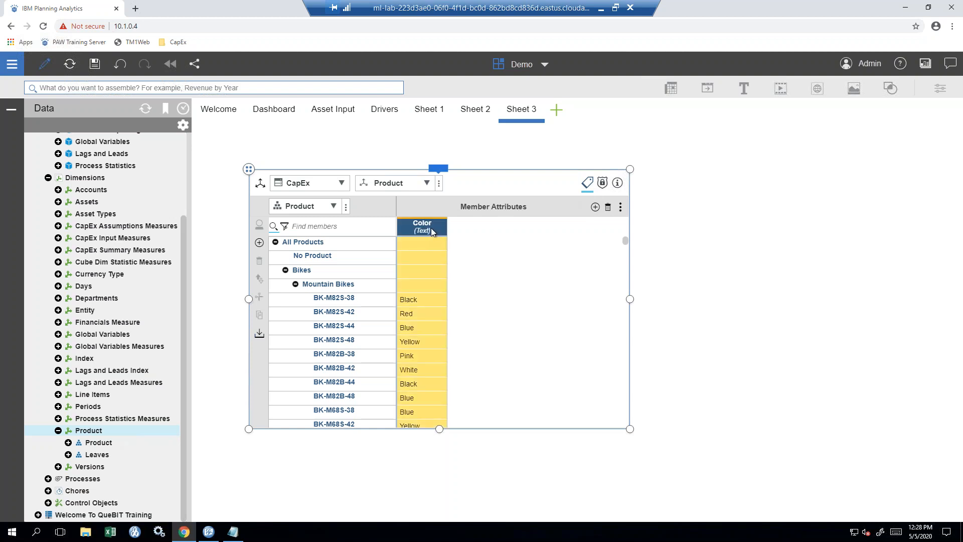
pyautogui.press('ctrl')
pyautogui.press('ctrl')
pyautogui.rightClick(434, 229)
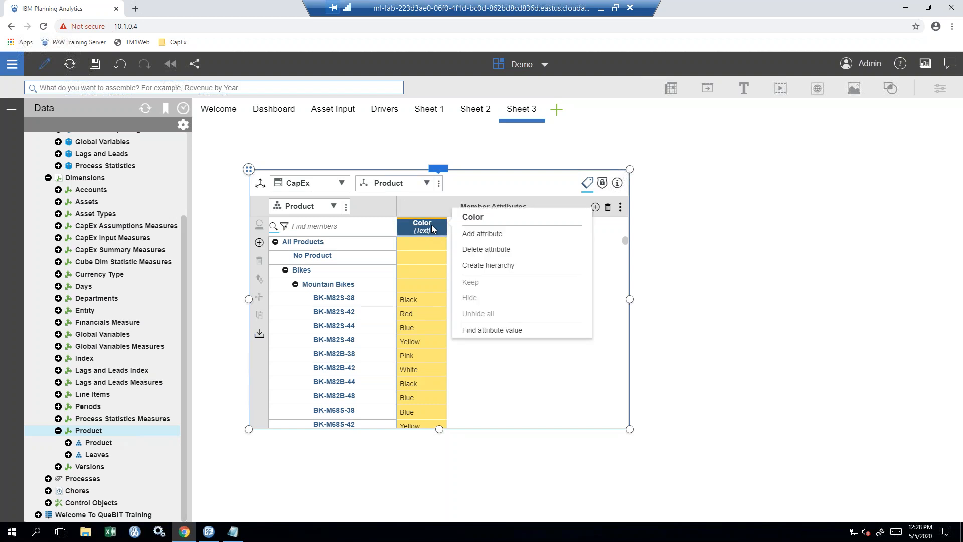
pyautogui.click(523, 271)
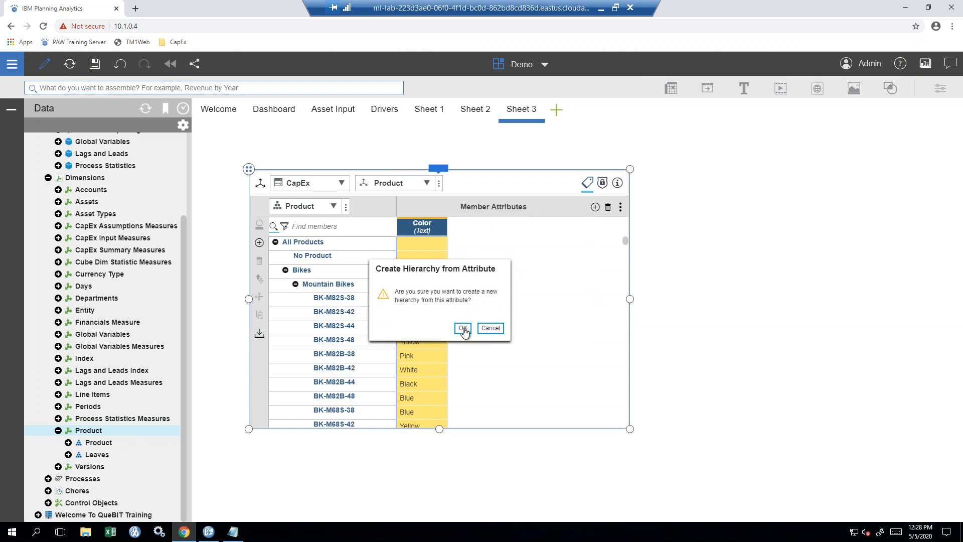
pyautogui.click(464, 328)
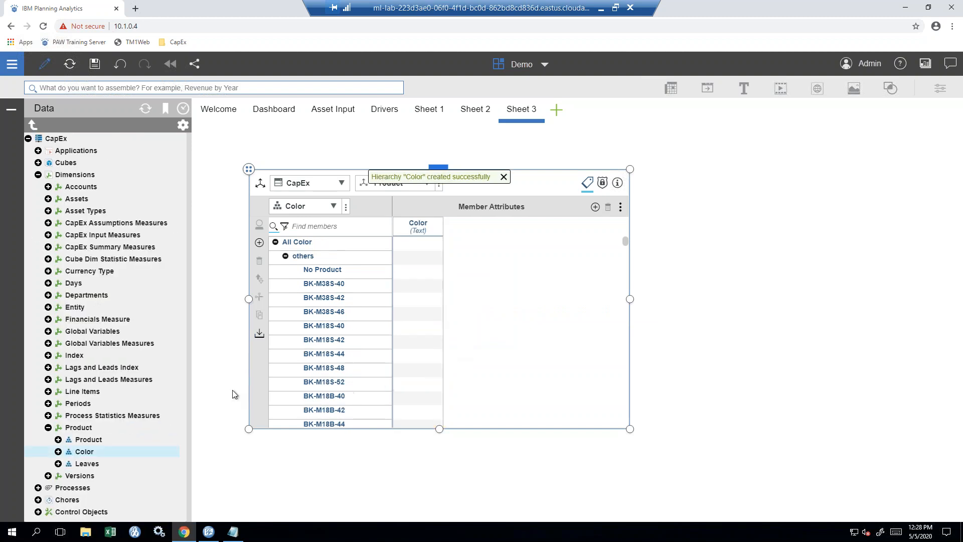
# - Collapse the Color others group and move to the Asset Input sheet, totalling 688,000
pyautogui.click(285, 256)
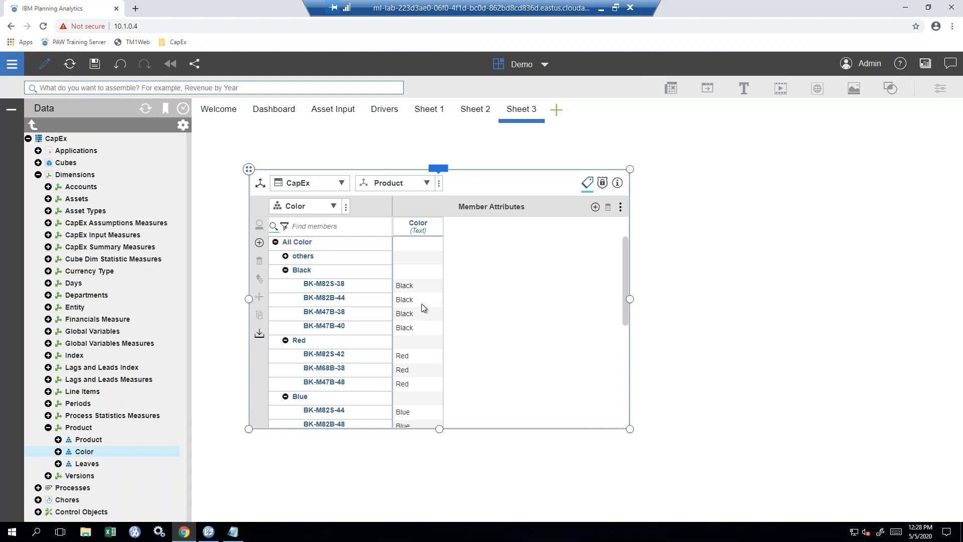
pyautogui.click(110, 451)
pyautogui.click(329, 118)
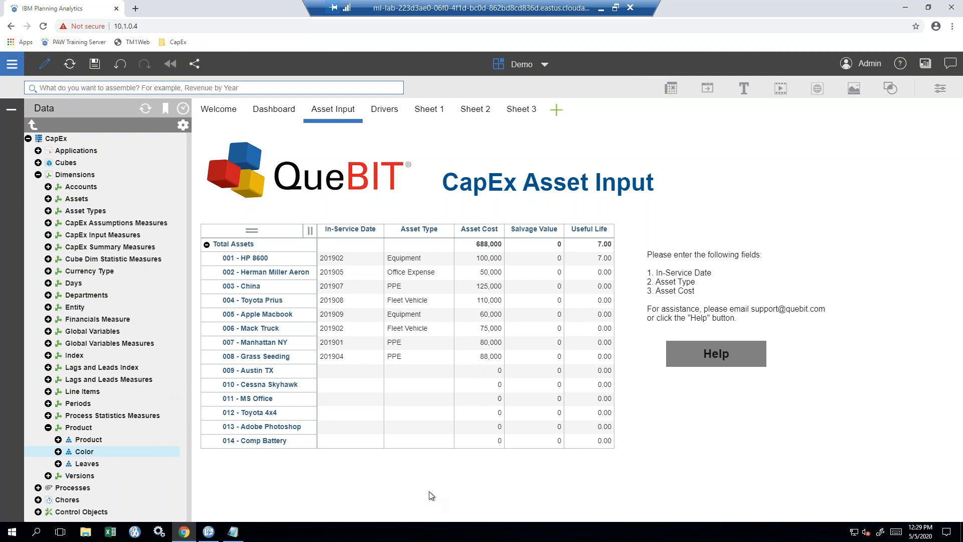
# - Expand Cubes in the data tree, go to the Dashboard sheet and start adding a new sheet
pyautogui.click(39, 163)
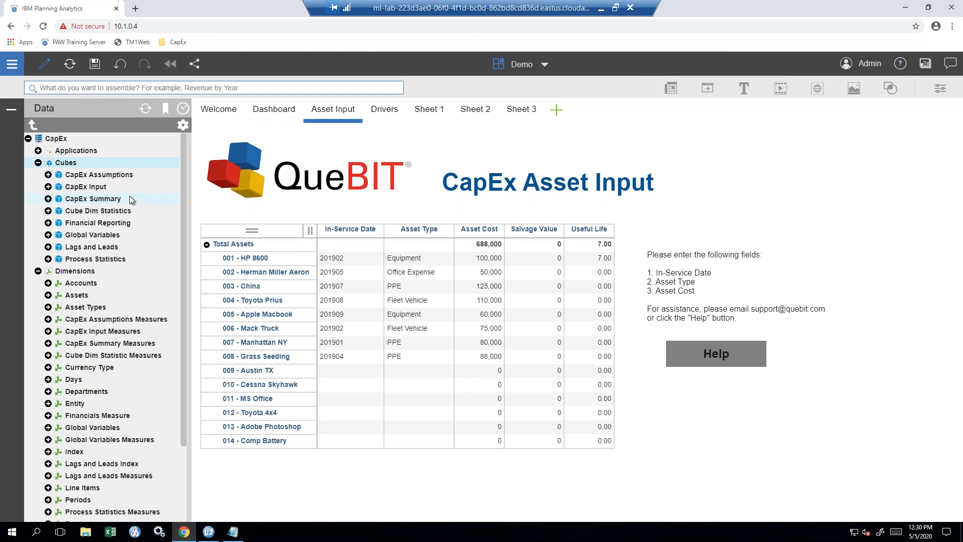
pyautogui.click(274, 113)
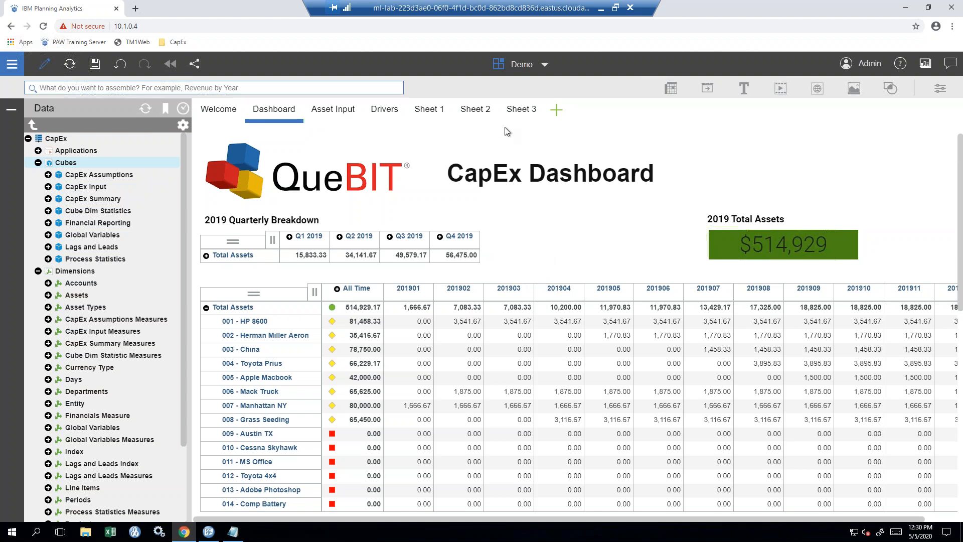
pyautogui.click(557, 114)
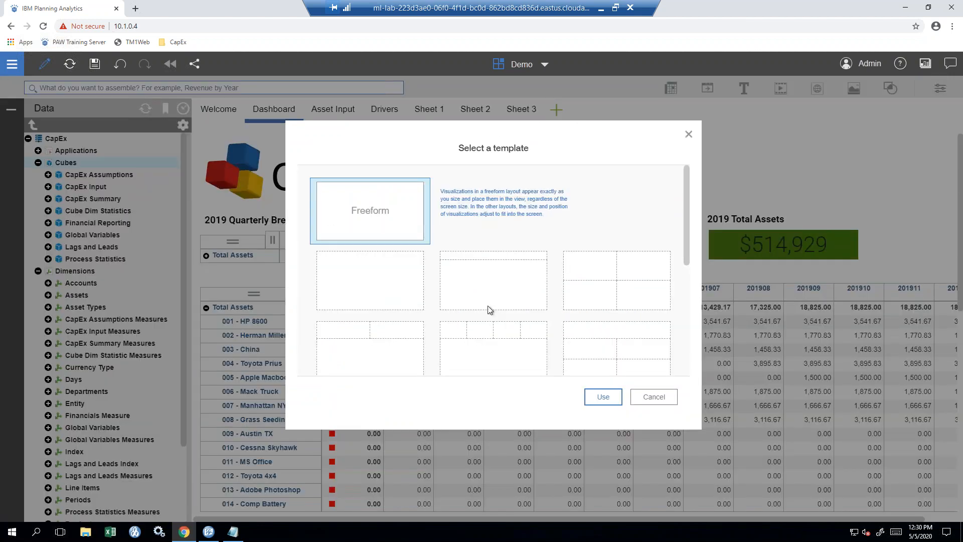
# - Create freeform Sheet 4 and drop the CapEx Summary load process from Processes onto it
pyautogui.click(589, 400)
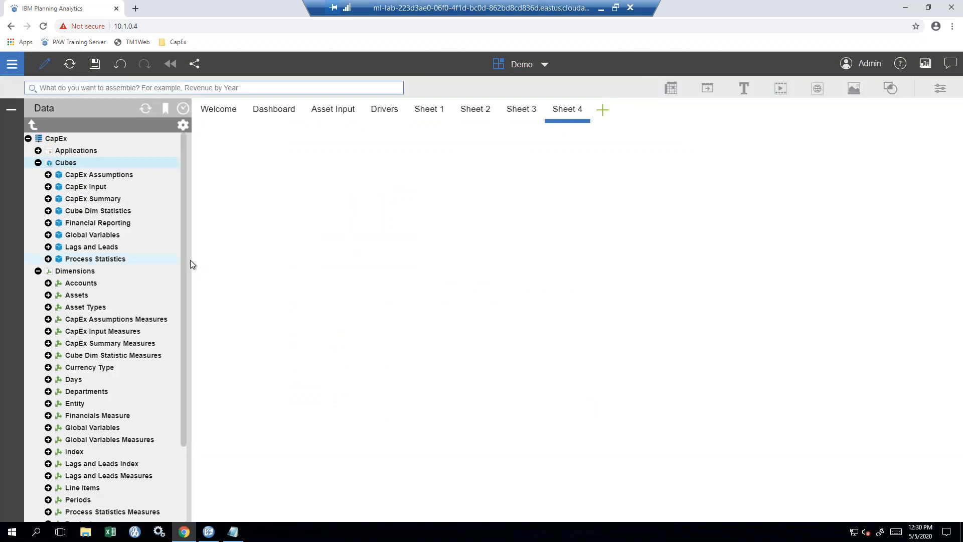
pyautogui.click(32, 271)
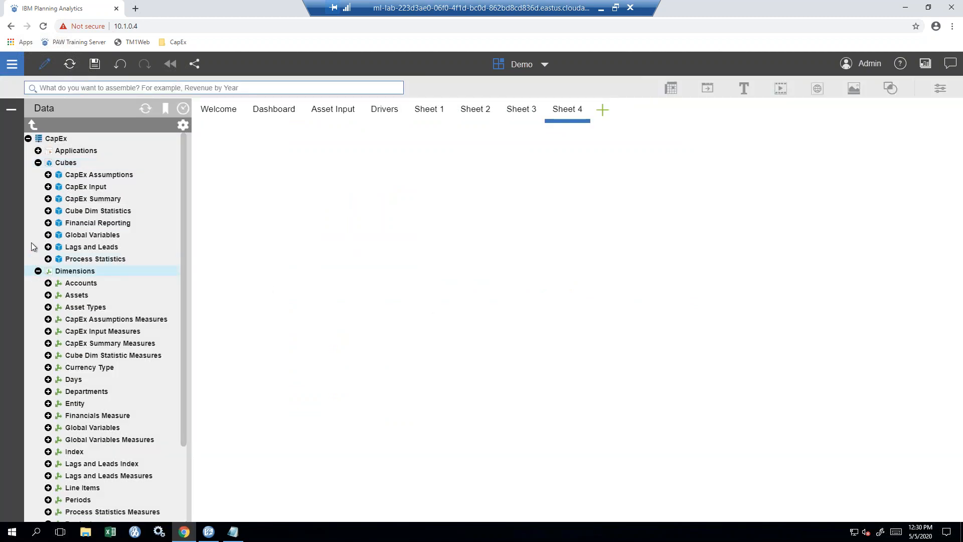
pyautogui.click(38, 271)
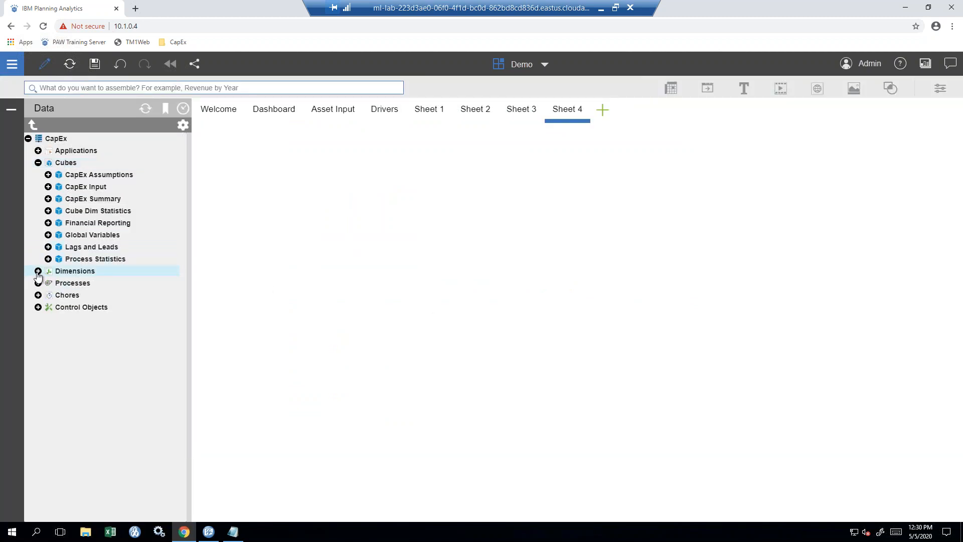
pyautogui.click(38, 284)
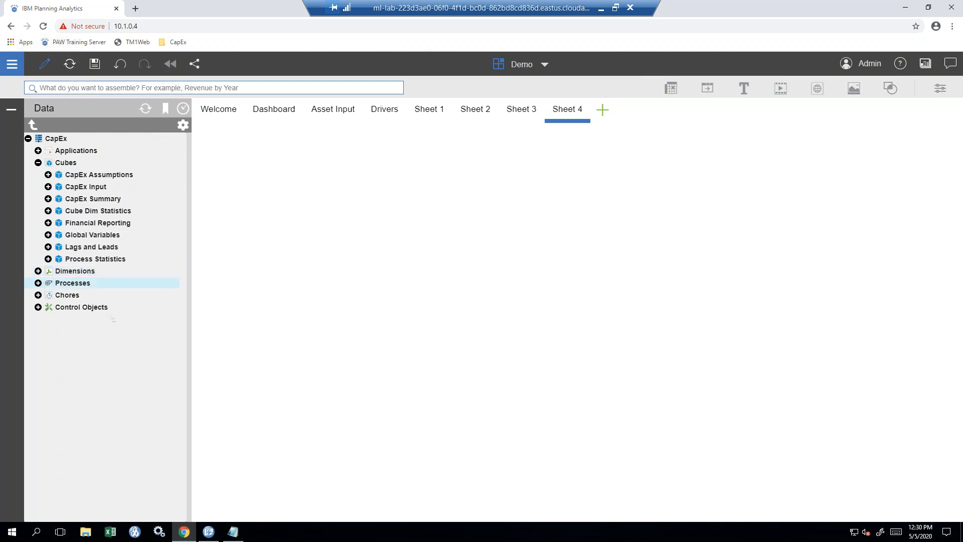
pyautogui.moveTo(110, 297); pyautogui.dragTo(239, 184)
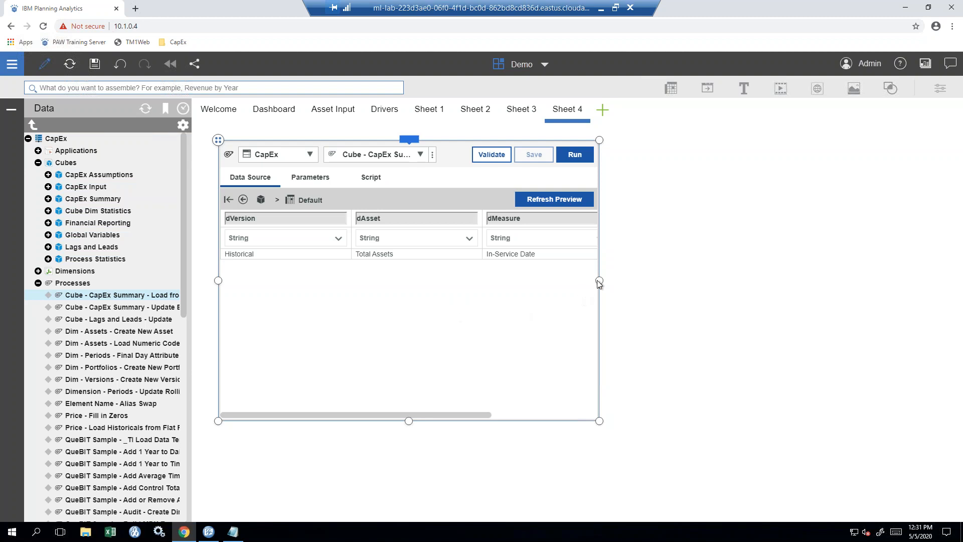
# - Widen and heighten the CapEx Summary process widget, then show pVersion defaulting to Historical under Parameters
pyautogui.moveTo(599, 281); pyautogui.dragTo(827, 275)
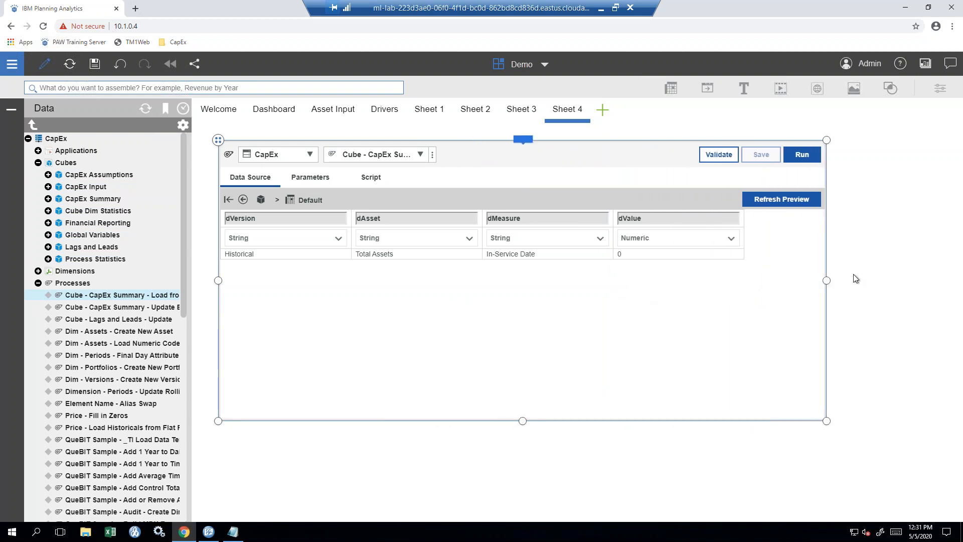
pyautogui.moveTo(522, 423); pyautogui.dragTo(519, 499)
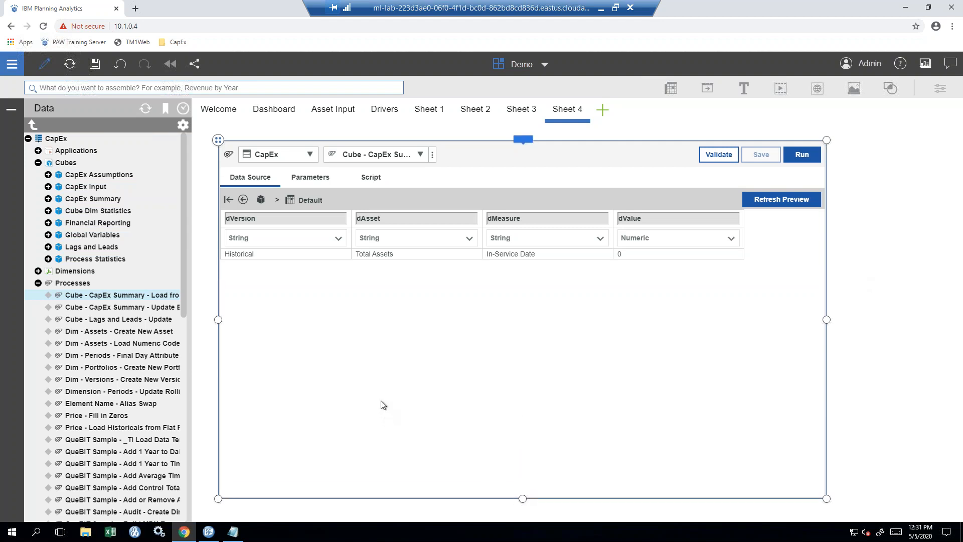
pyautogui.click(310, 156)
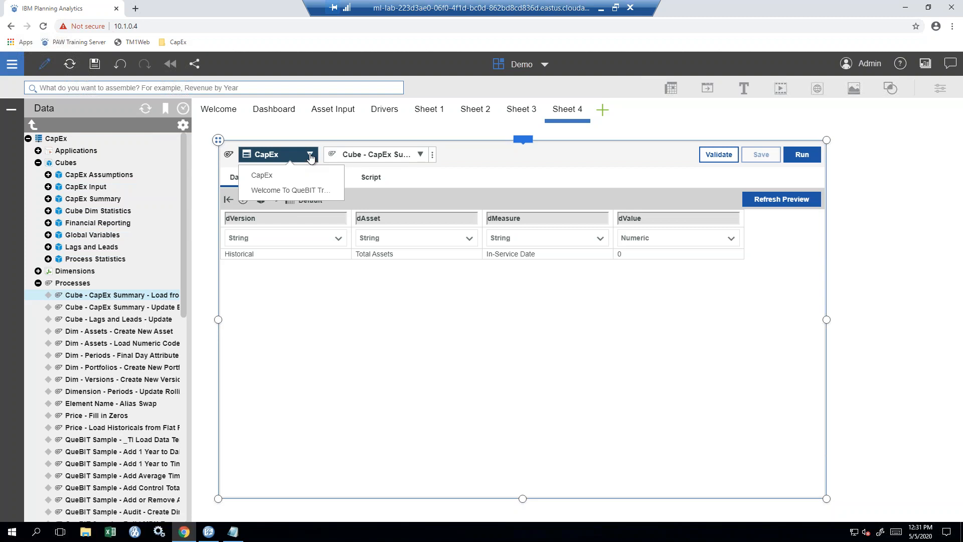
pyautogui.click(420, 155)
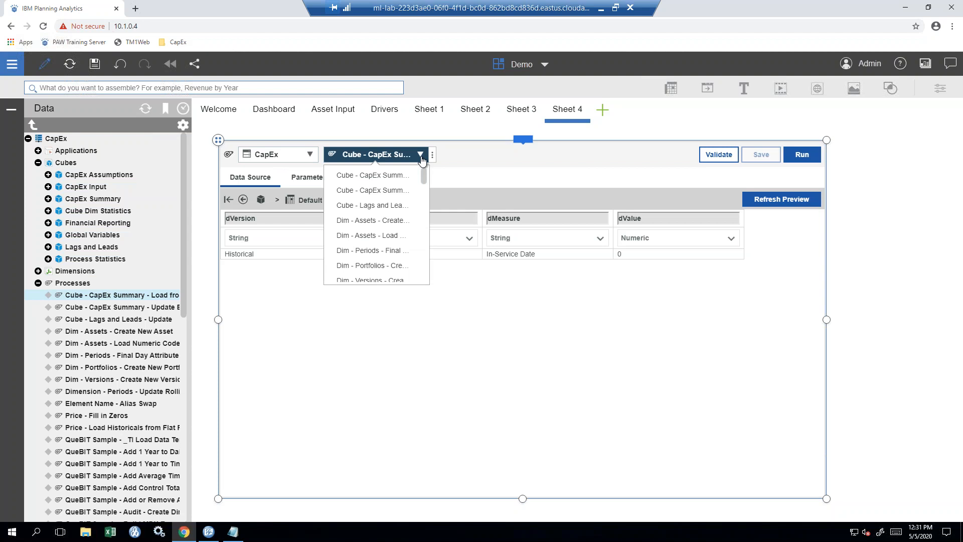
pyautogui.click(422, 157)
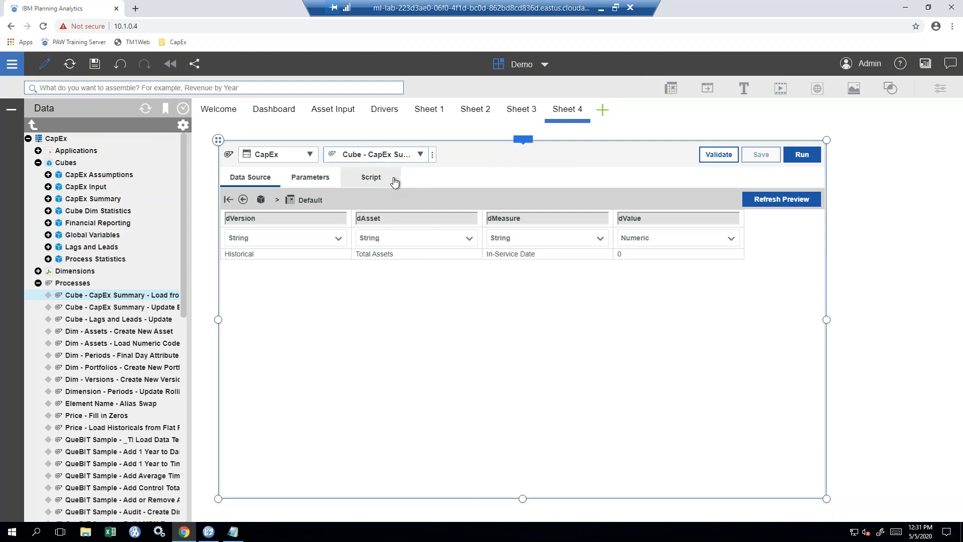
pyautogui.click(259, 185)
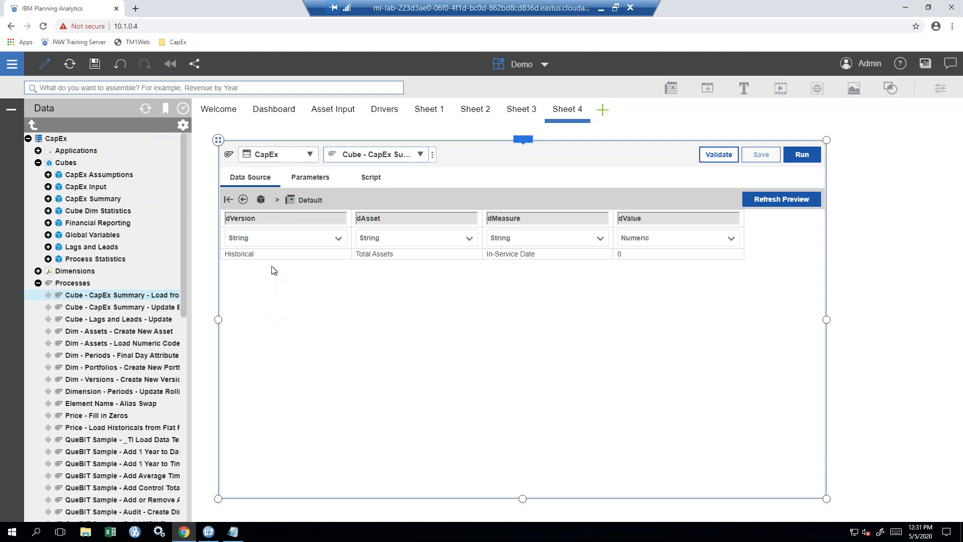
pyautogui.click(300, 181)
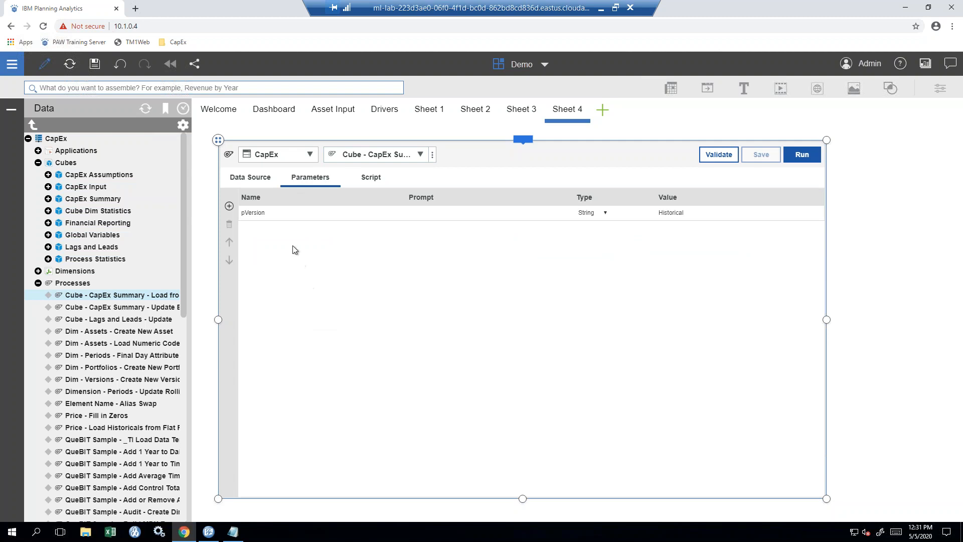
pyautogui.press('ctrl')
pyautogui.press('ctrl')
pyautogui.click(294, 214)
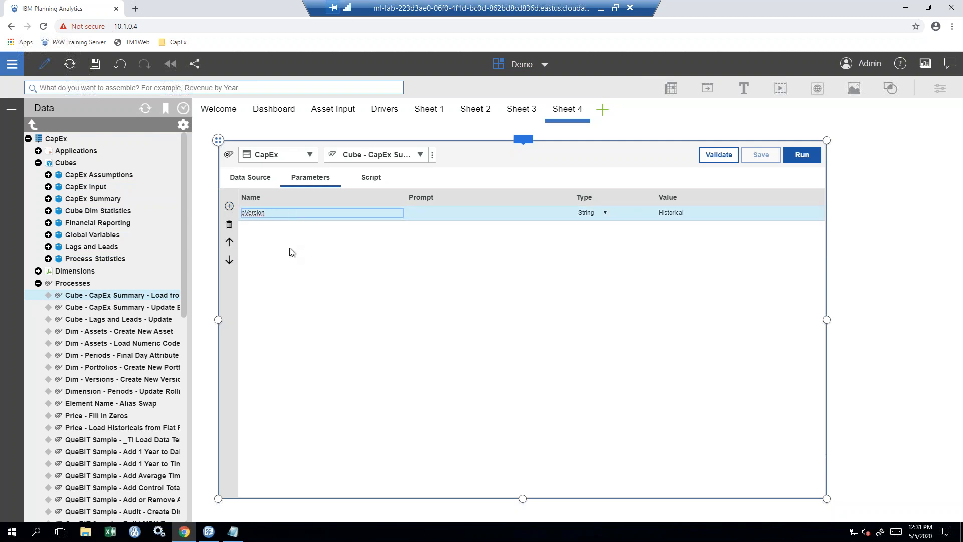
pyautogui.press('ctrl')
pyautogui.press('ctrl')
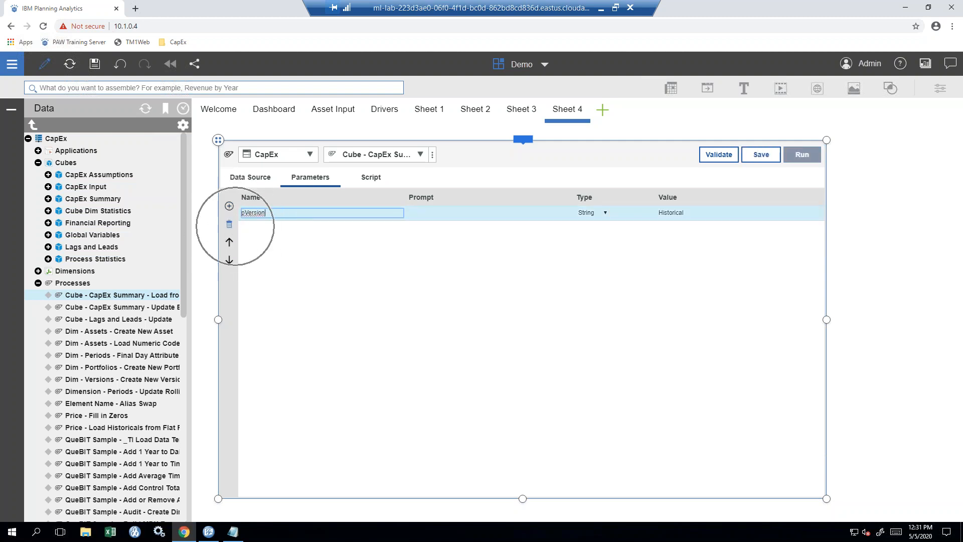
pyautogui.click(293, 246)
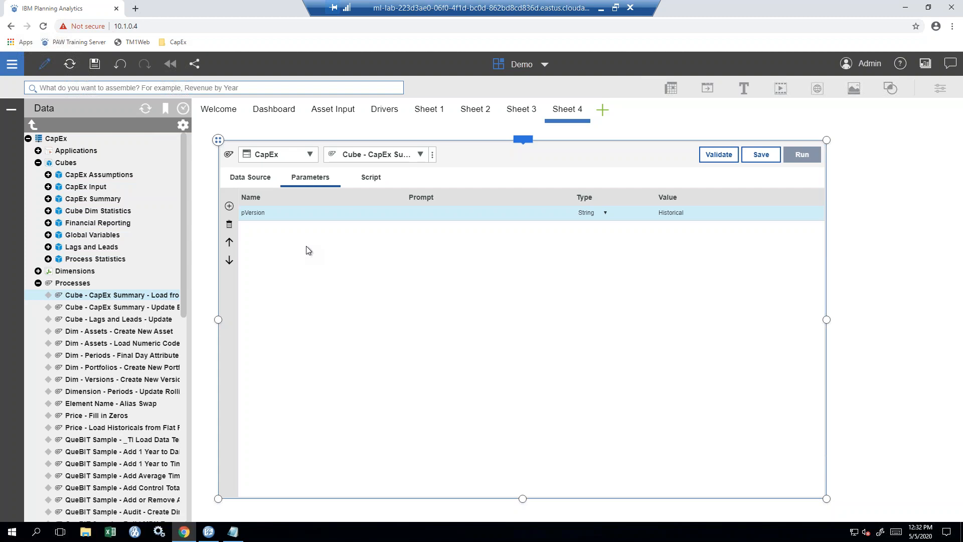
pyautogui.click(366, 181)
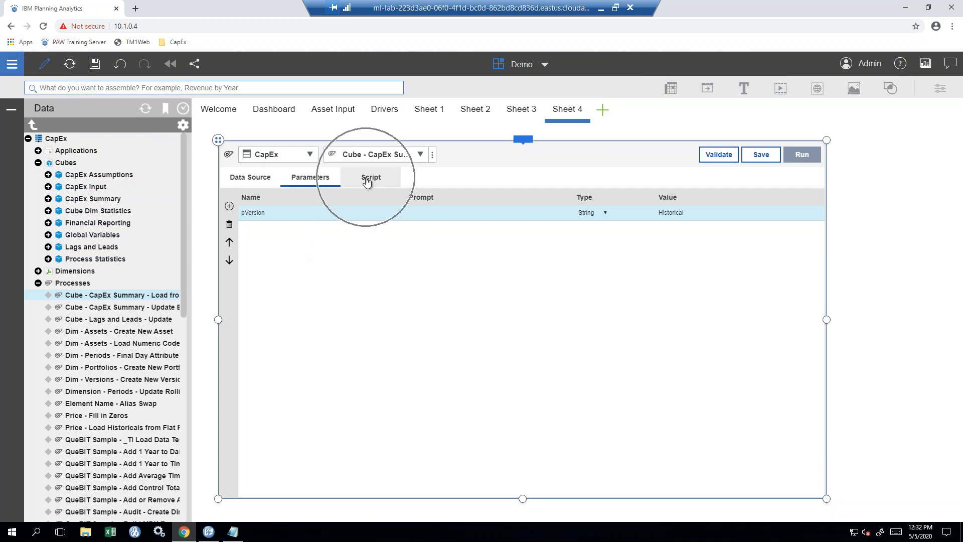
# - Review the Prolog, Metadata, Data and Epilog script sections, then return to the Prolog
pyautogui.click(367, 181)
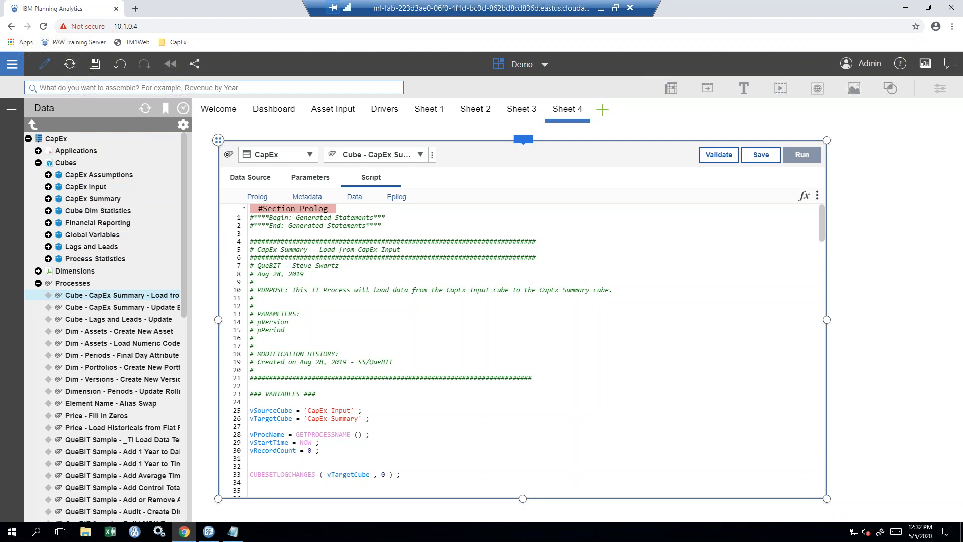
pyautogui.press('ctrl')
pyautogui.press('ctrl')
pyautogui.press('ctrl')
pyautogui.press('ctrl')
pyautogui.scroll(-20, 565, 333)
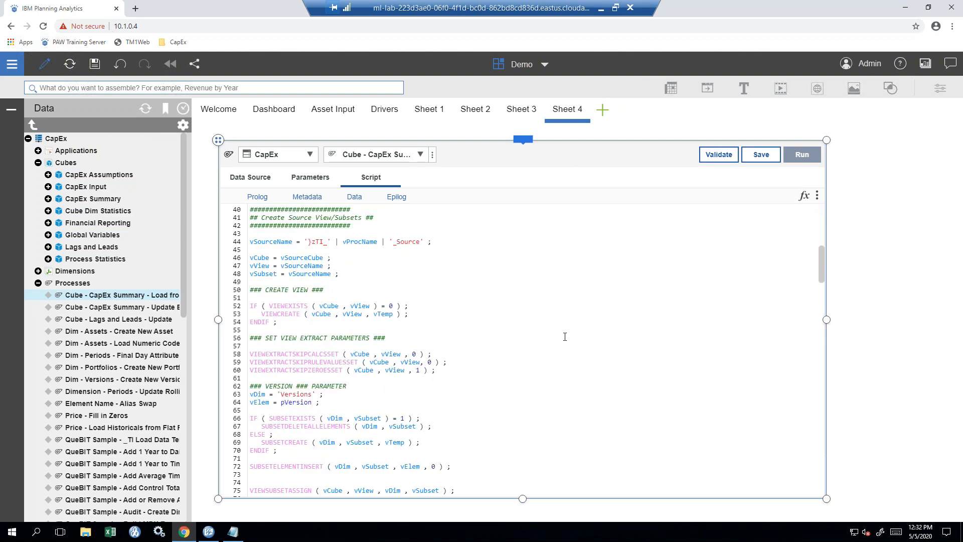
pyautogui.scroll(-20, 566, 341)
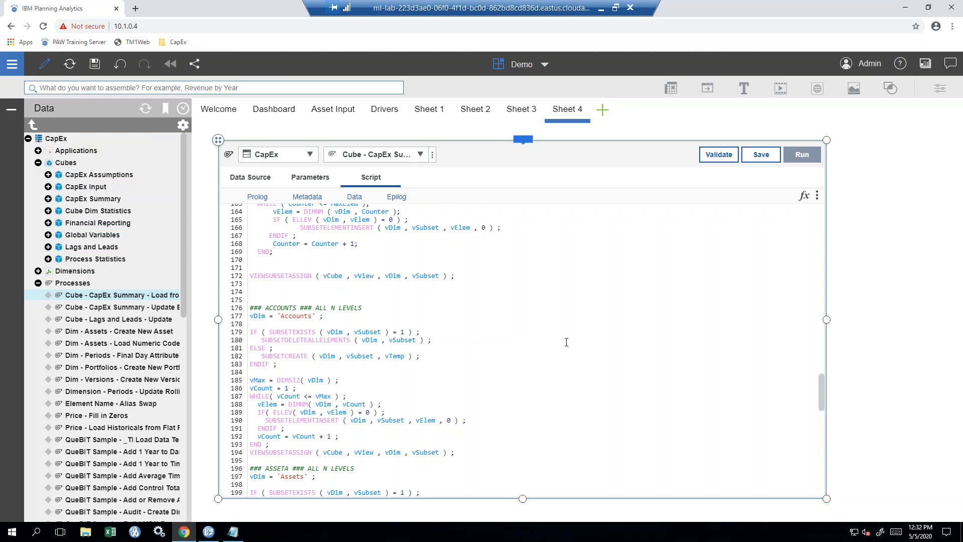
pyautogui.scroll(-13, 566, 342)
pyautogui.scroll(-7, 567, 343)
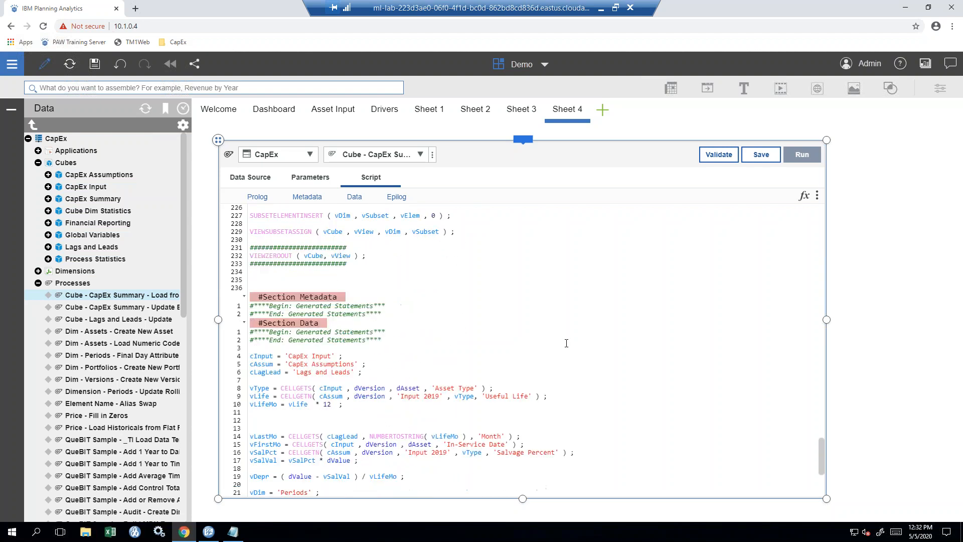
pyautogui.click(357, 296)
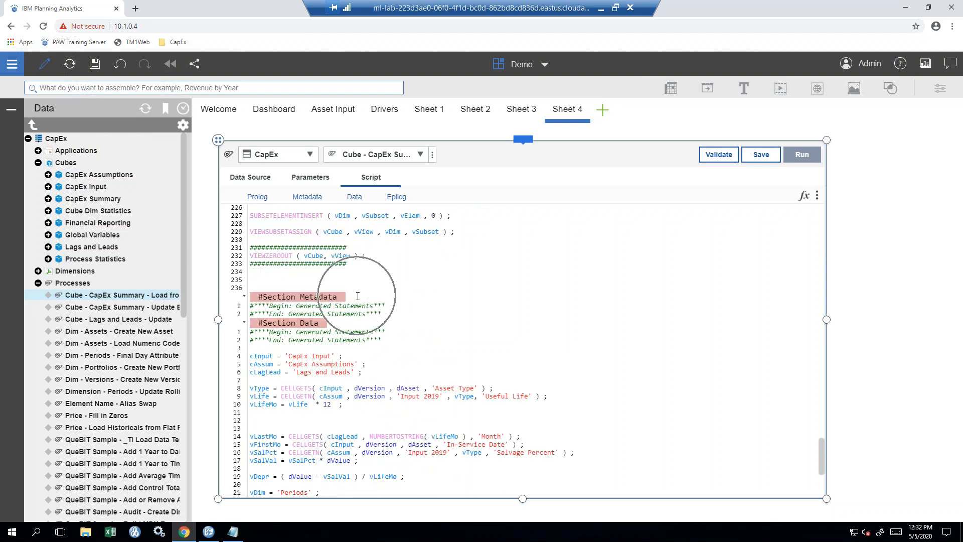
pyautogui.click(386, 323)
pyautogui.scroll(-7, 408, 325)
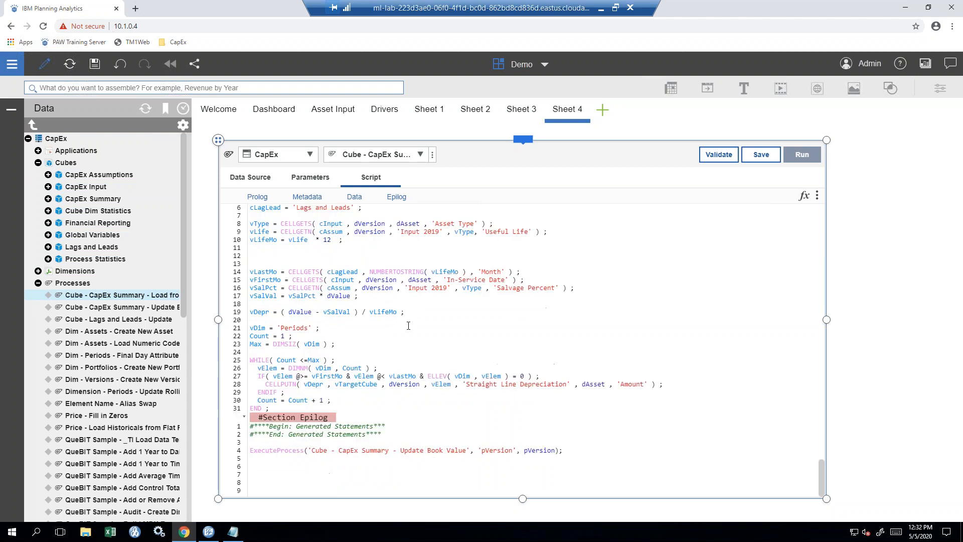
pyautogui.click(376, 416)
pyautogui.click(417, 198)
pyautogui.click(257, 198)
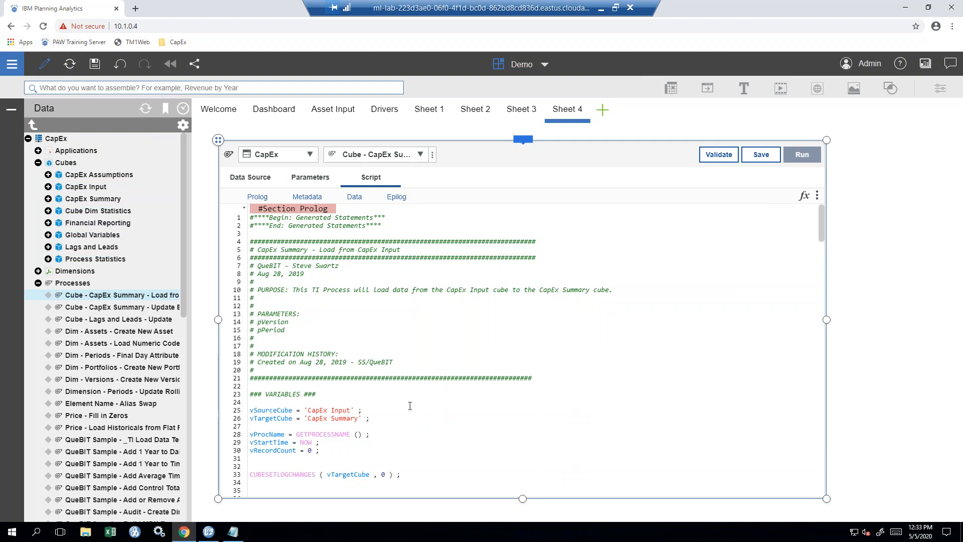
# - Delete and retype the final S of CUBESETLOGCHANGES on line 33
pyautogui.scroll(-3, 408, 405)
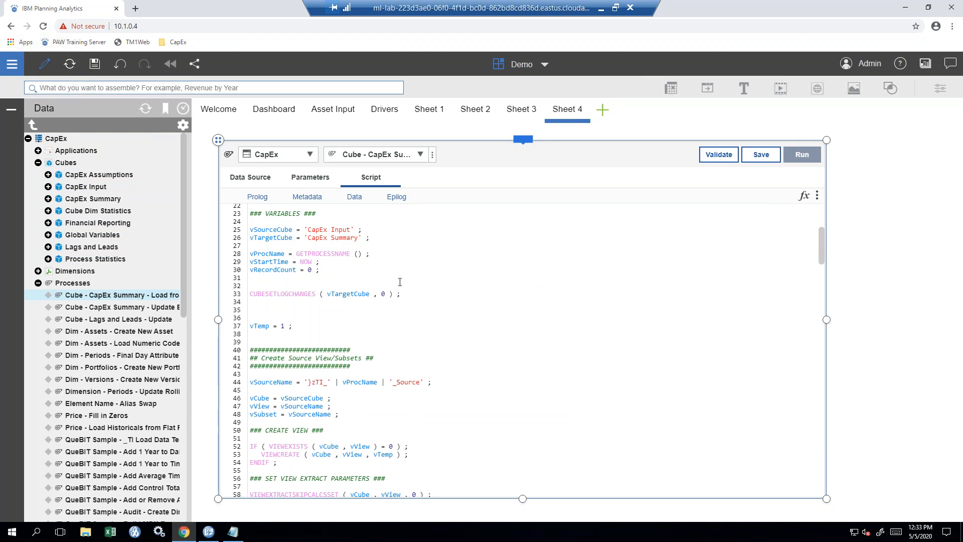
pyautogui.click(319, 294)
pyautogui.press('BackSpace')
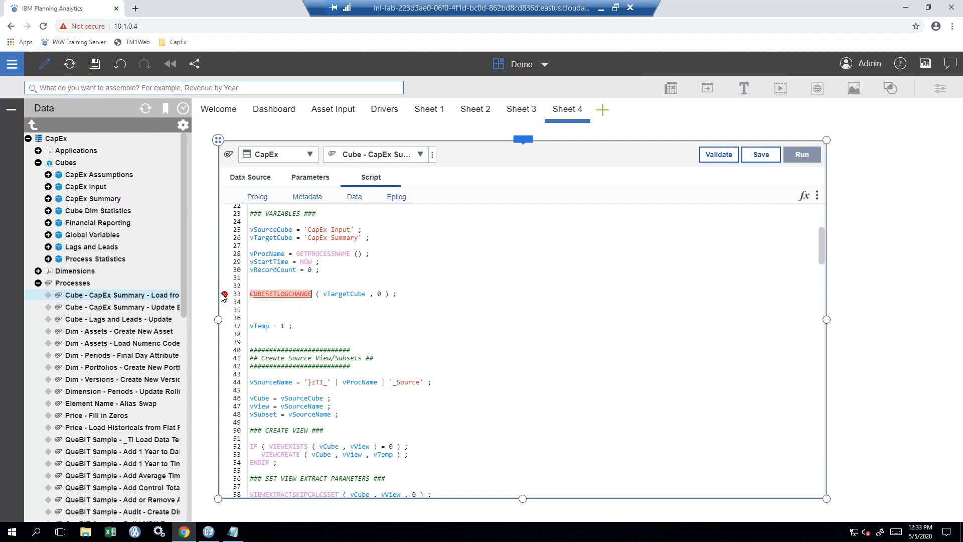
pyautogui.moveTo(225, 297)
pyautogui.write('S')
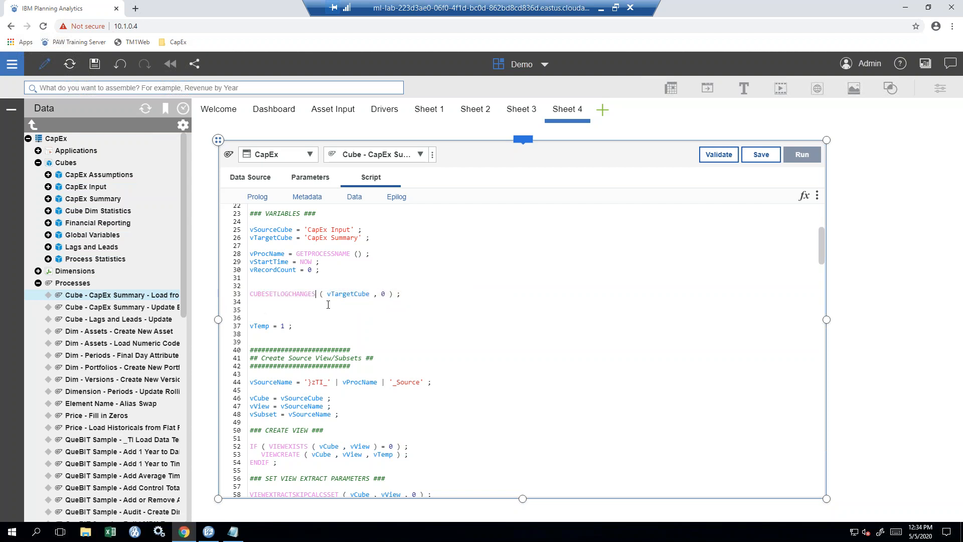
# - Remove the semicolon ending line 33 so syntax errors are flagged
pyautogui.click(398, 294)
pyautogui.write(';')
pyautogui.press('BackSpace')
# - Validate the script, dismiss the missing-semicolon error, and restore the semicolon on line 33
pyautogui.click(719, 155)
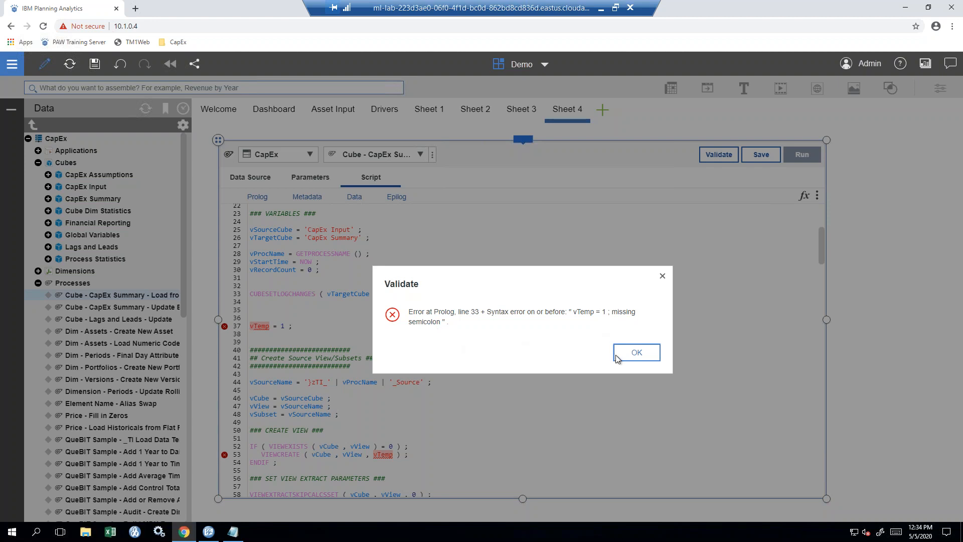
pyautogui.click(637, 353)
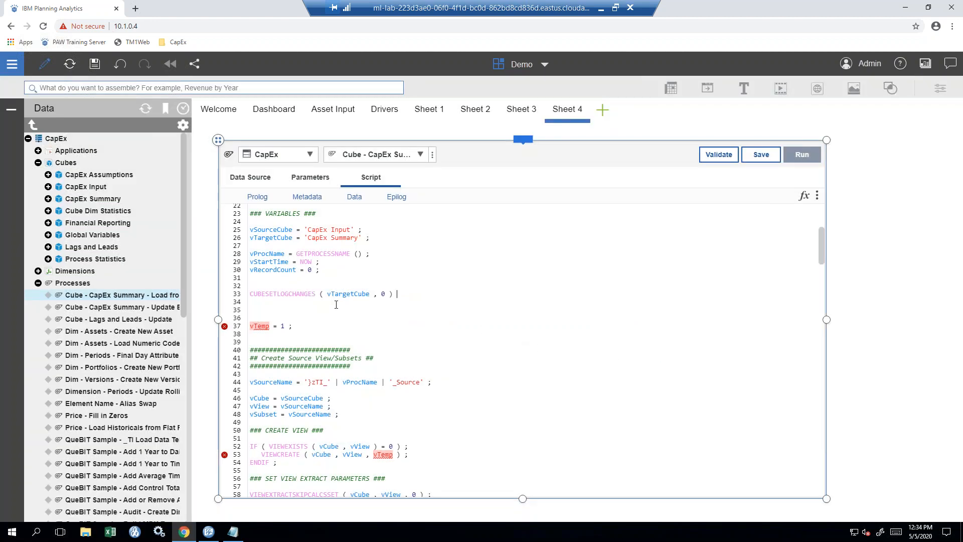
pyautogui.write(';')
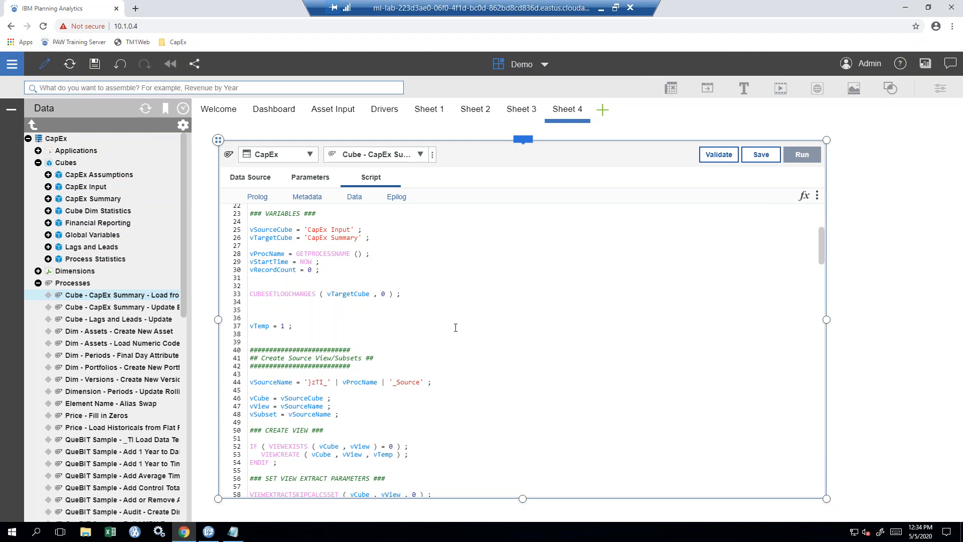
# - Type the comment '# Cube Log Changes' on line 32, correcting the misspelling
pyautogui.write('# Cube Log Chnages')
pyautogui.press('BackSpace')
pyautogui.press('BackSpace')
pyautogui.write('an')
# - Select script lines 22 through 33
pyautogui.click(417, 296)
pyautogui.scroll(-6, 431, 325)
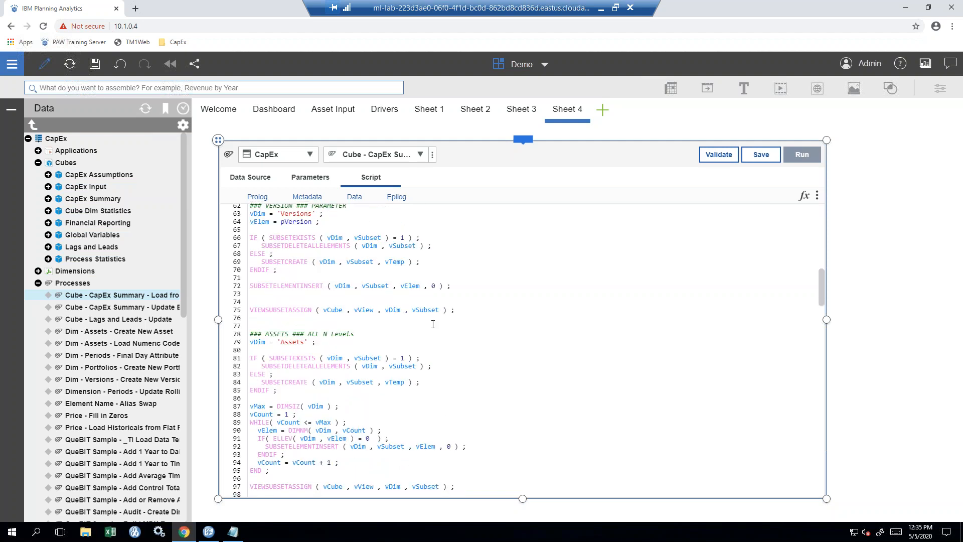
pyautogui.scroll(5, 433, 324)
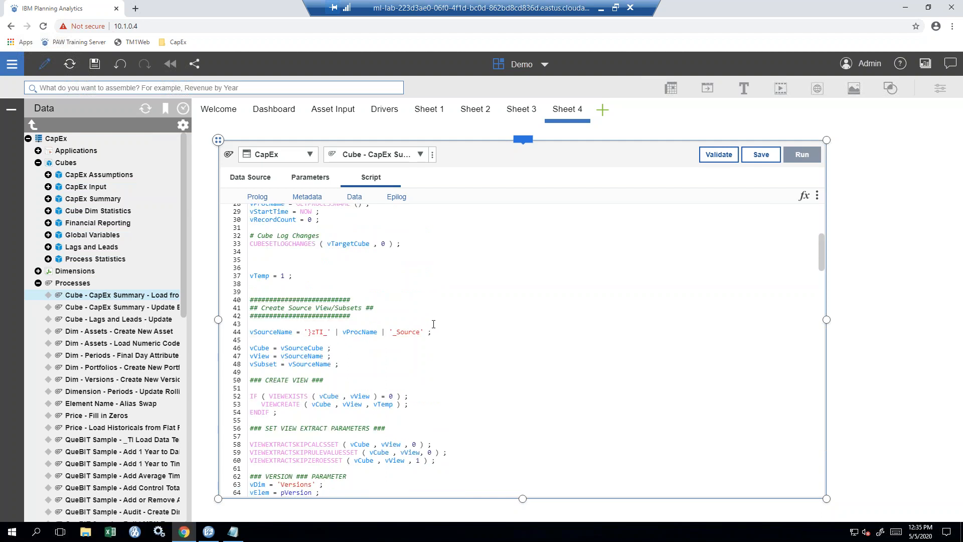
pyautogui.scroll(3, 434, 324)
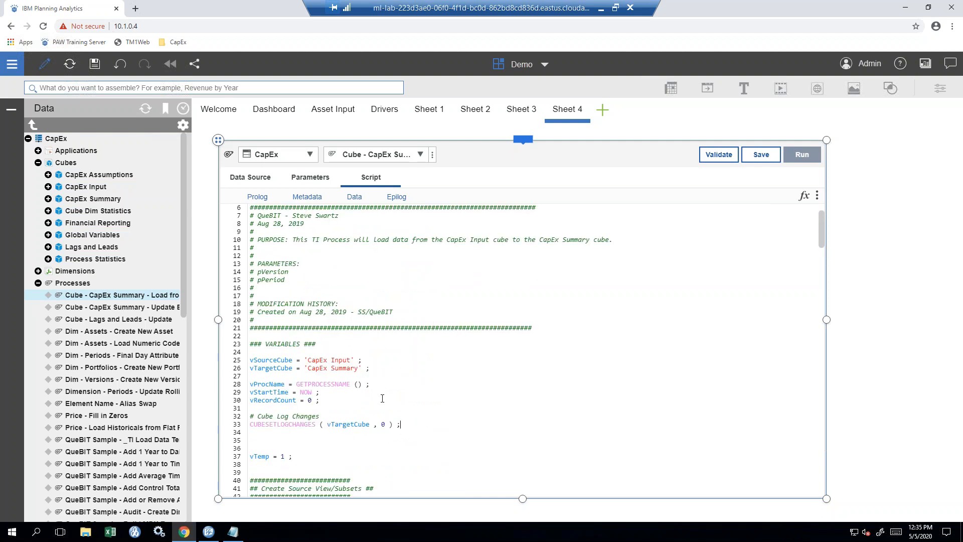
pyautogui.moveTo(408, 425); pyautogui.dragTo(207, 335)
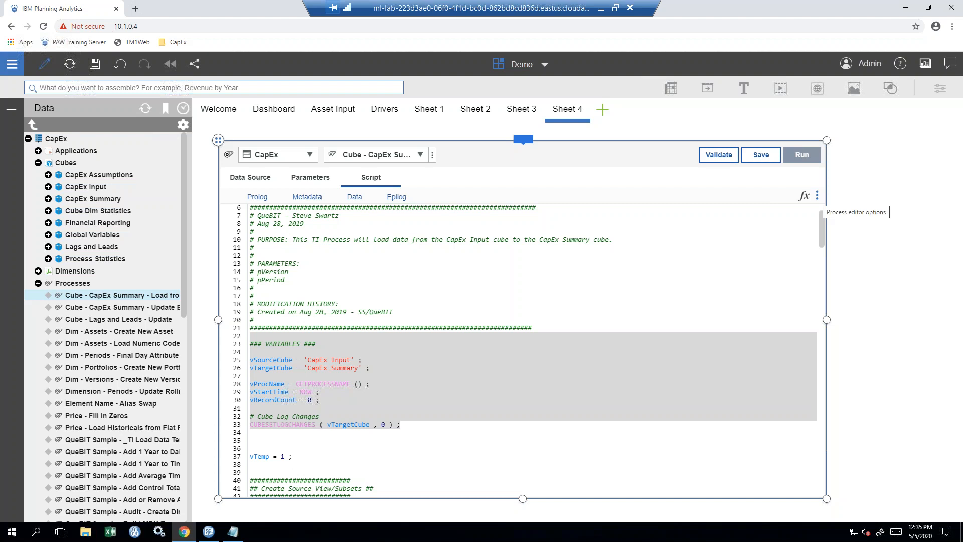
# - Change the script editor font from Menlo size 14 to size 16
pyautogui.press('ctrl')
pyautogui.press('ctrl')
pyautogui.press('ctrl')
pyautogui.press('ctrl')
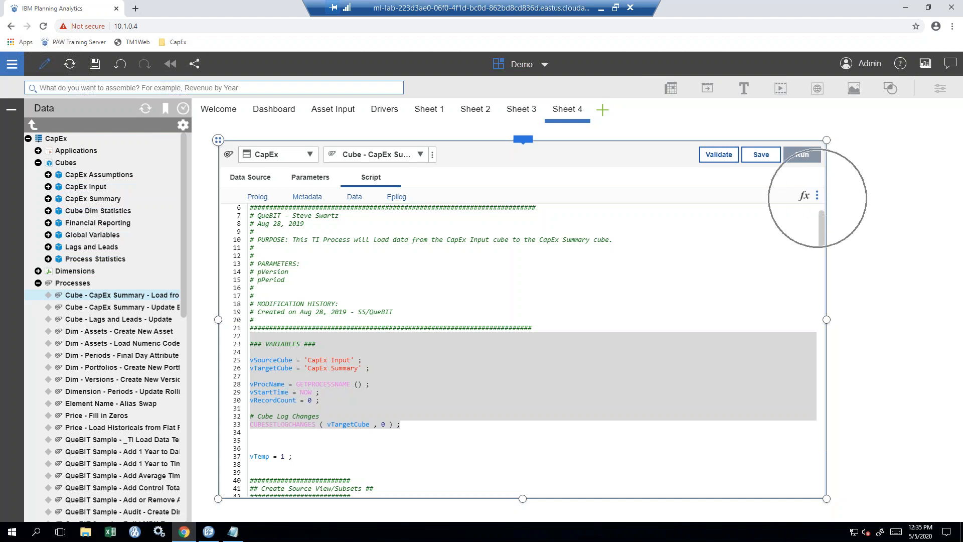
pyautogui.click(818, 199)
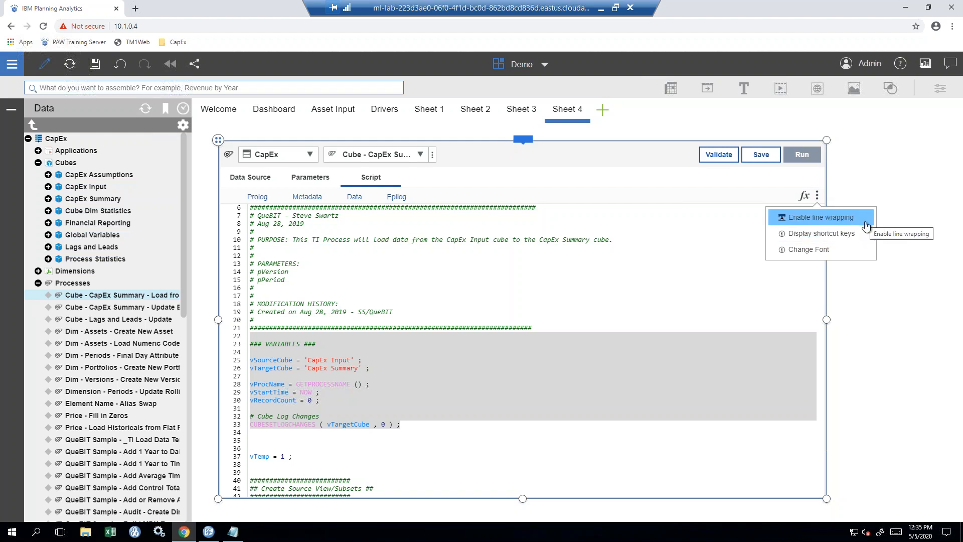
pyautogui.click(865, 250)
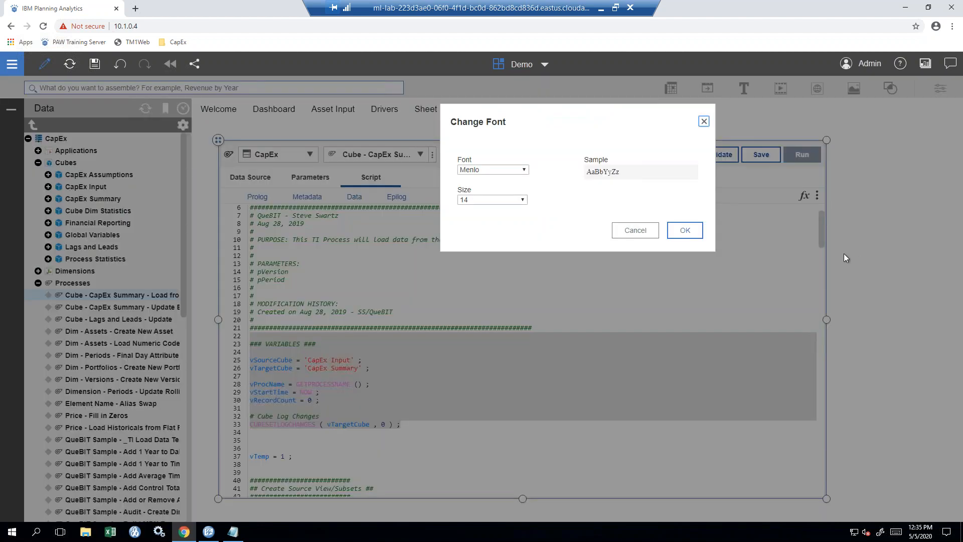
pyautogui.click(524, 200)
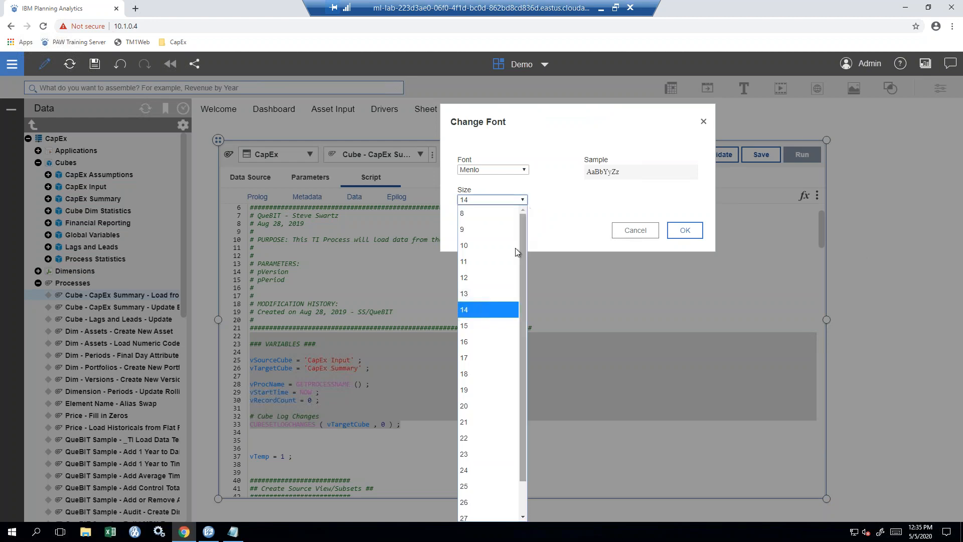
pyautogui.click(497, 342)
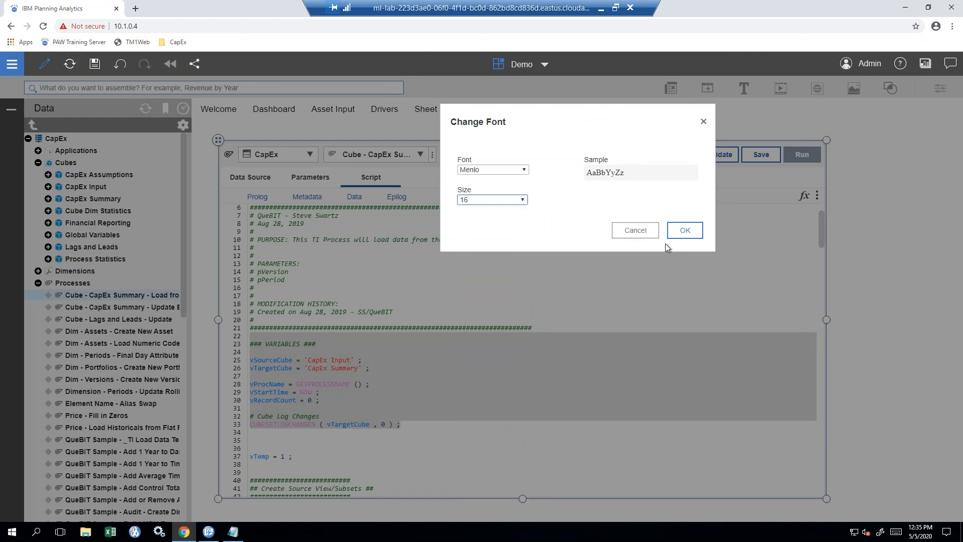
pyautogui.click(676, 239)
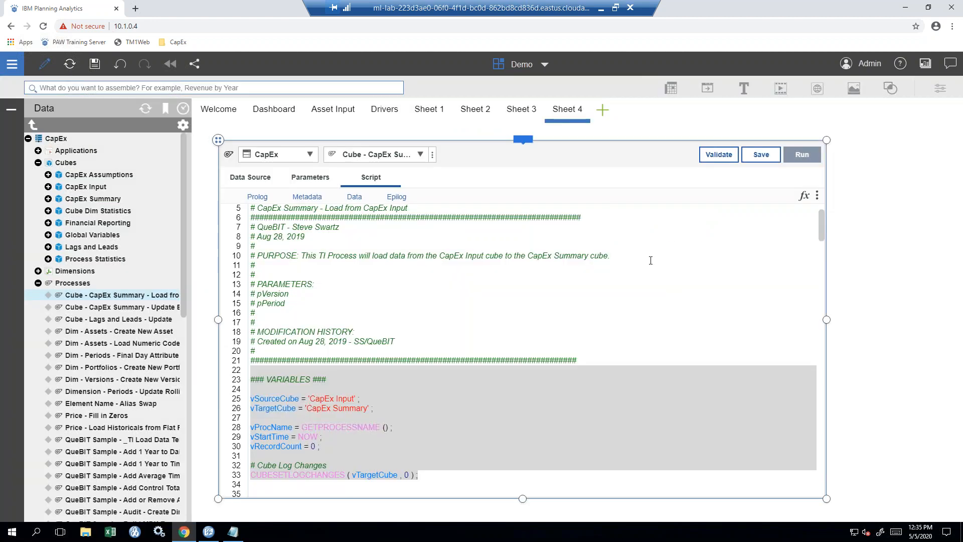
pyautogui.scroll(-3, 438, 394)
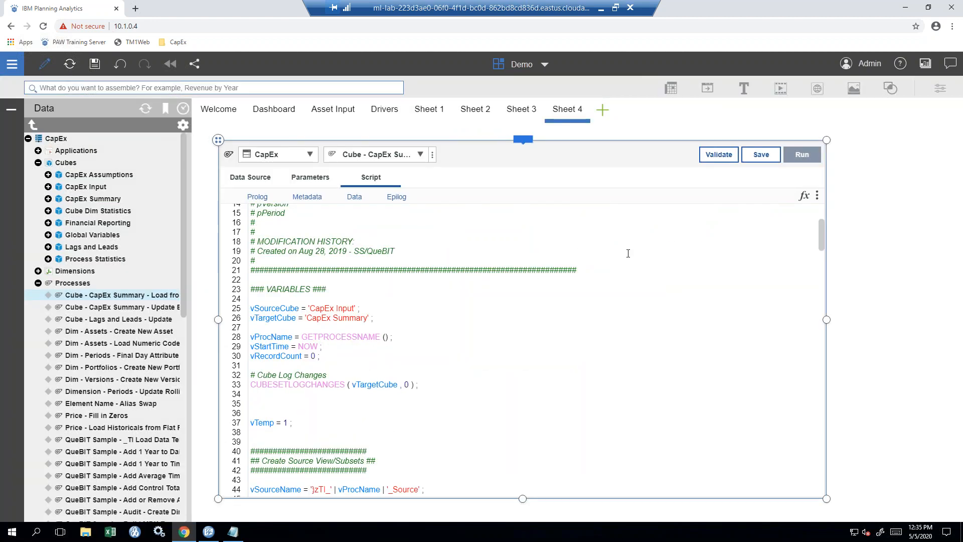
pyautogui.click(818, 196)
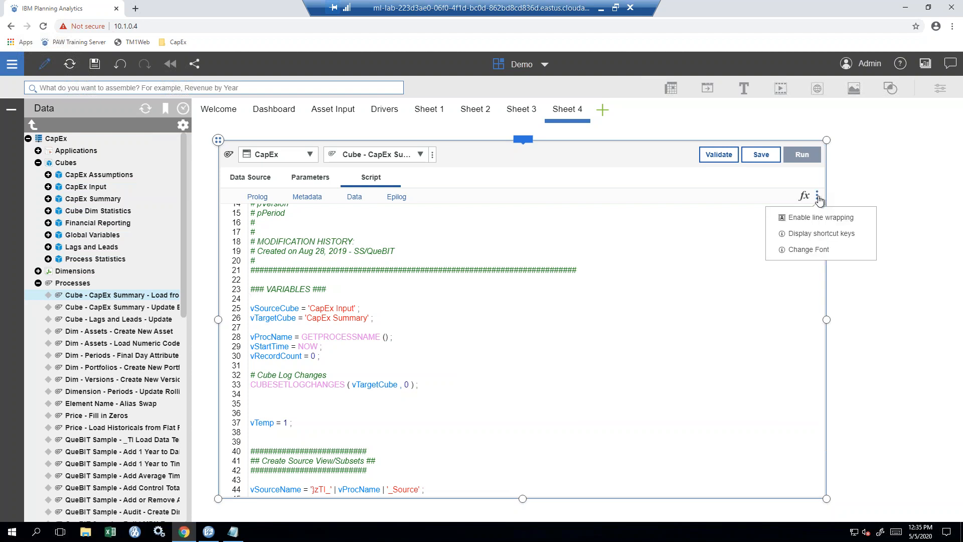
pyautogui.click(858, 237)
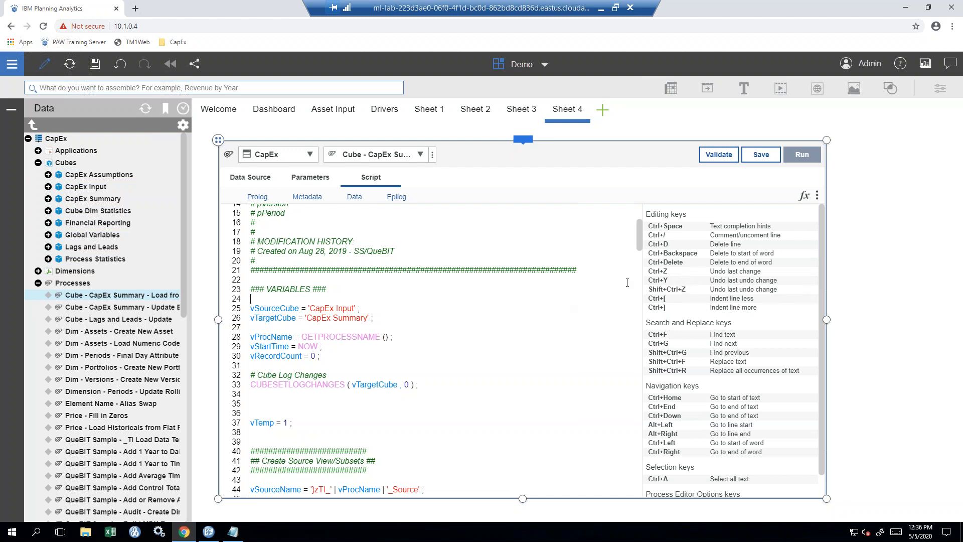
pyautogui.press('ctrl')
pyautogui.moveTo(823, 276); pyautogui.dragTo(821, 303)
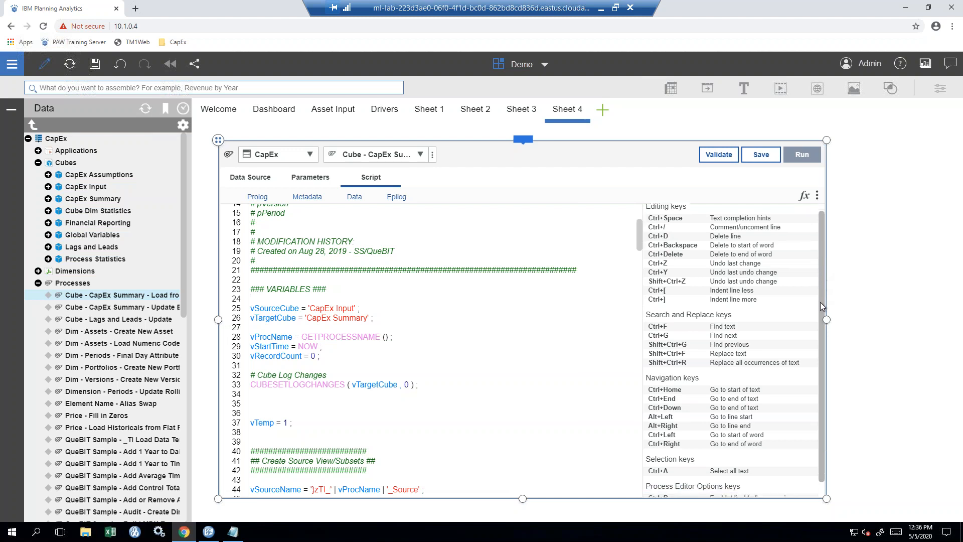
pyautogui.scroll(-1, 820, 302)
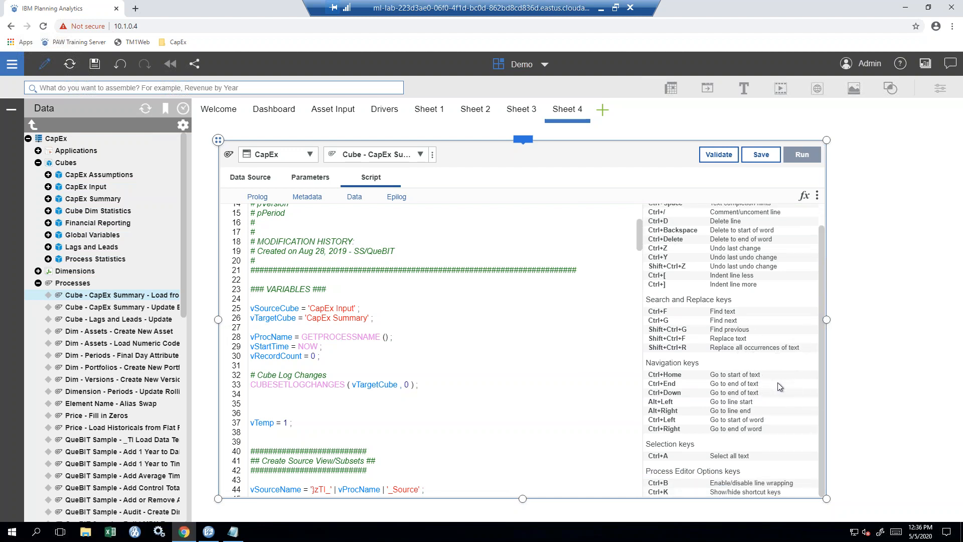
pyautogui.moveTo(821, 390); pyautogui.dragTo(819, 331)
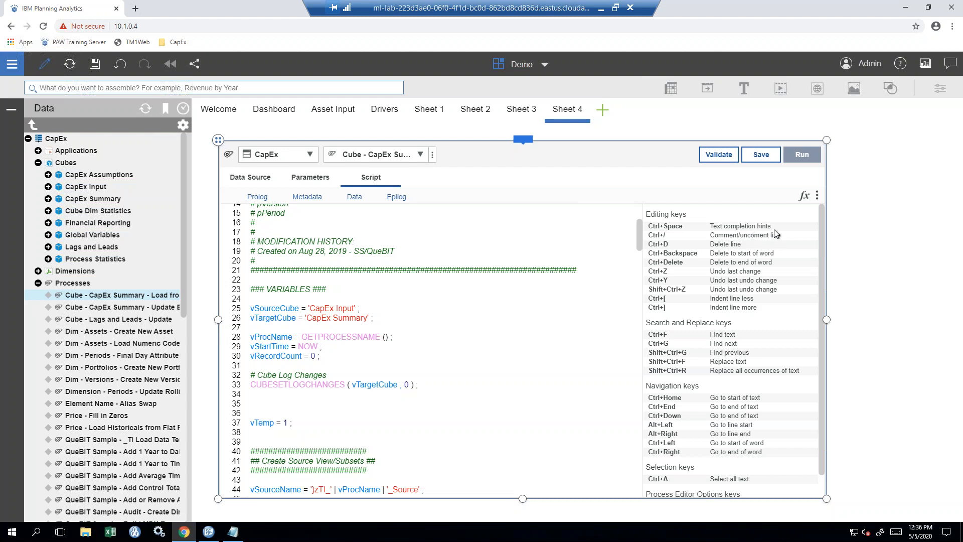
pyautogui.hotkey('ctrl', 'k')
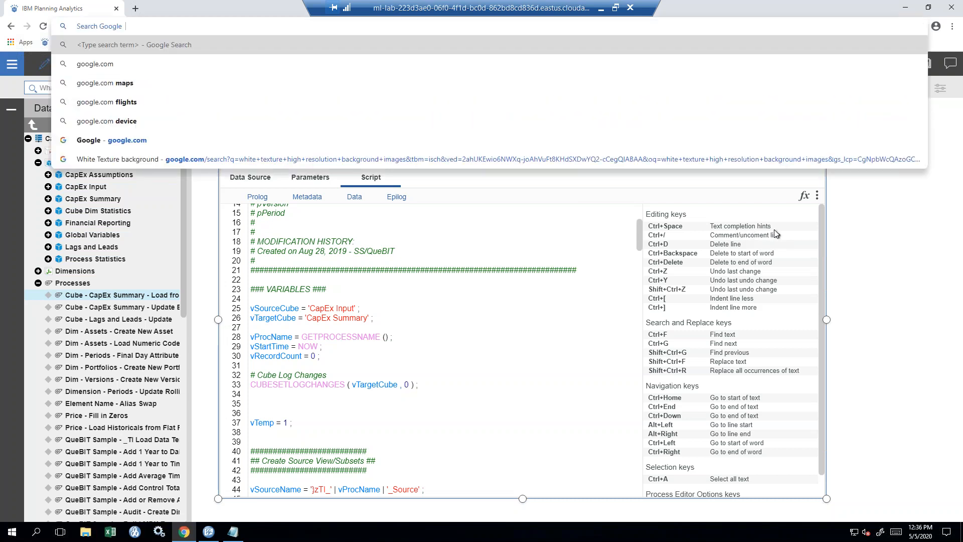
pyautogui.press('Escape')
pyautogui.click(817, 196)
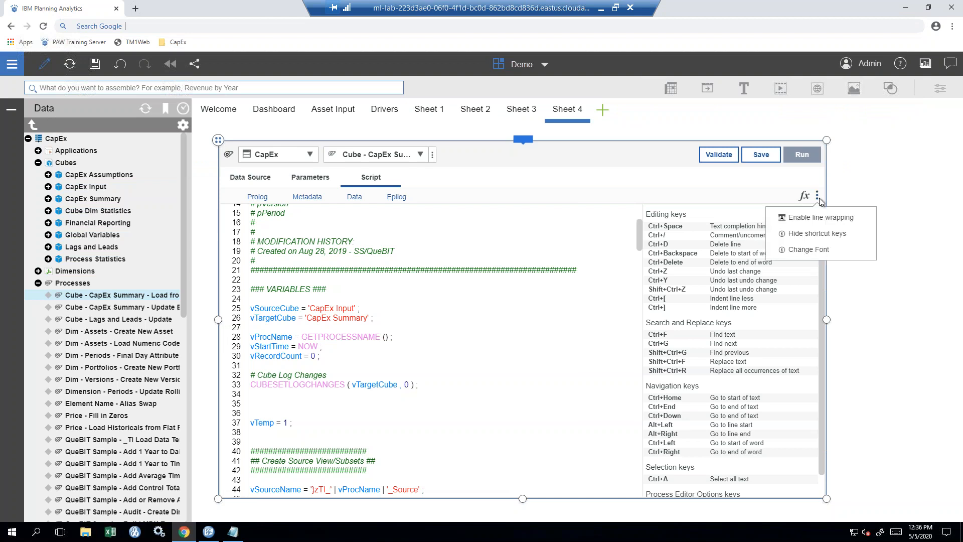
pyautogui.click(814, 235)
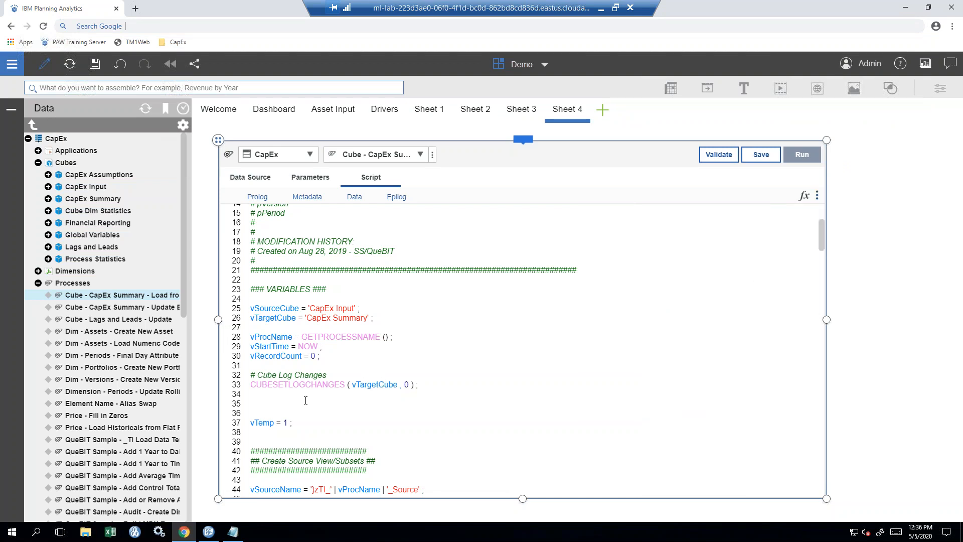
# - Insert ATTRN from the Attribute function category onto empty Prolog line 35, leaving three placeholders unfilled
pyautogui.click(267, 403)
pyautogui.press('ctrl')
pyautogui.press('ctrl')
pyautogui.click(804, 197)
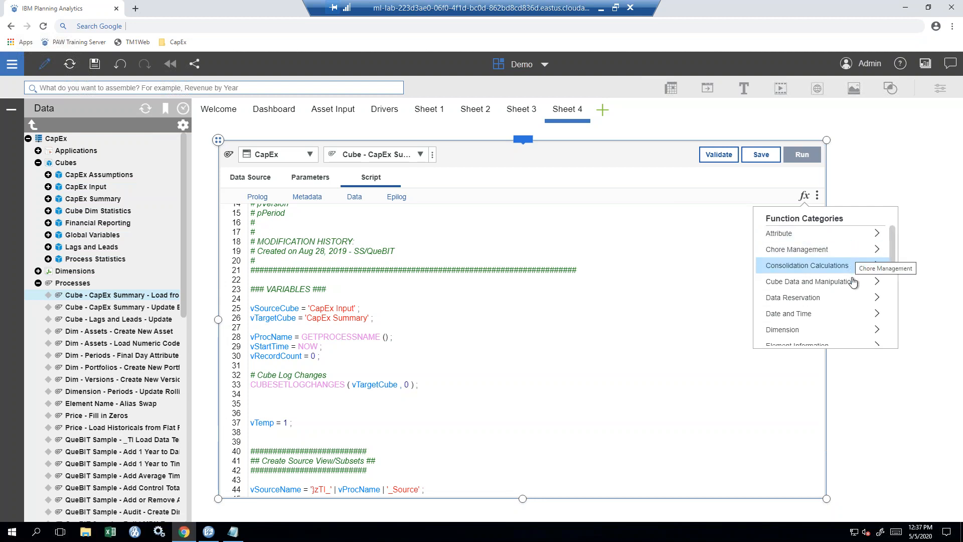
pyautogui.moveTo(894, 277); pyautogui.dragTo(890, 252)
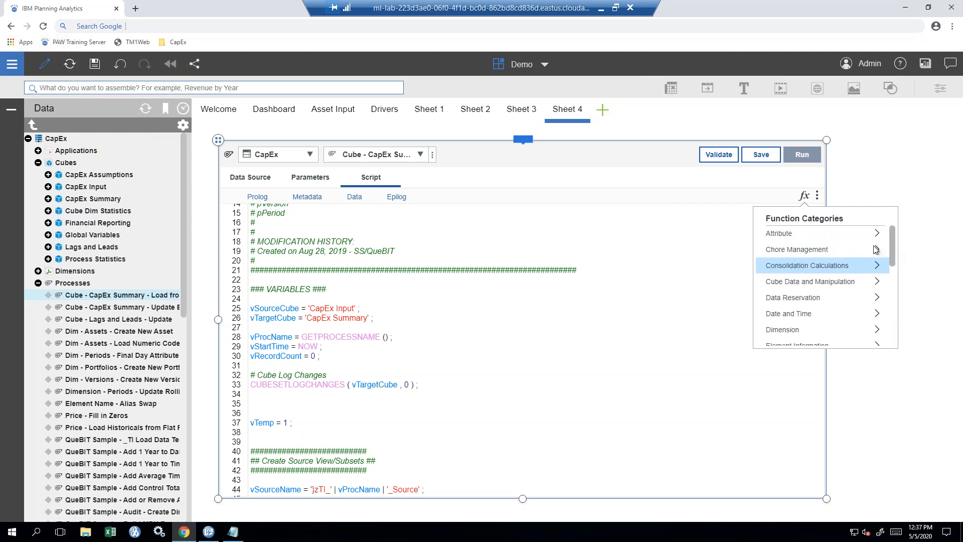
pyautogui.click(827, 234)
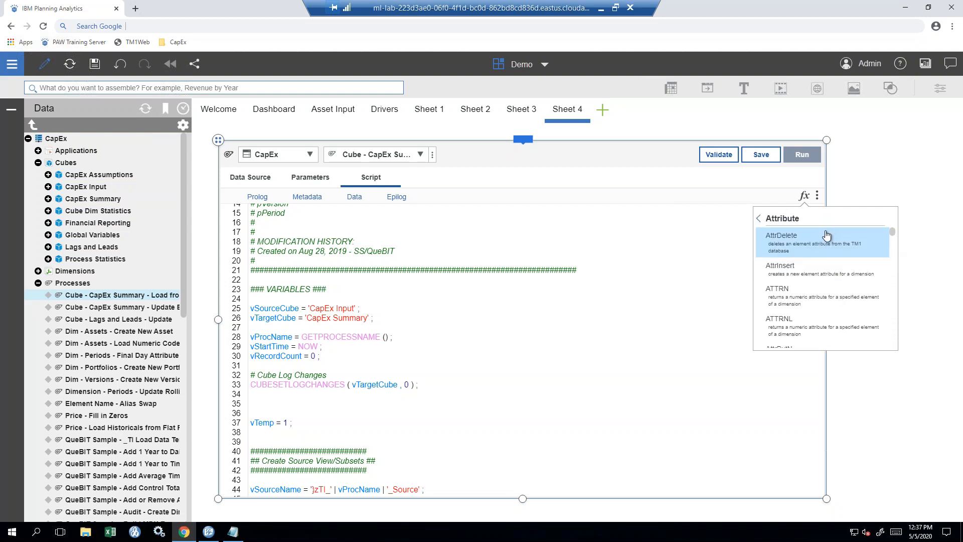
pyautogui.click(821, 306)
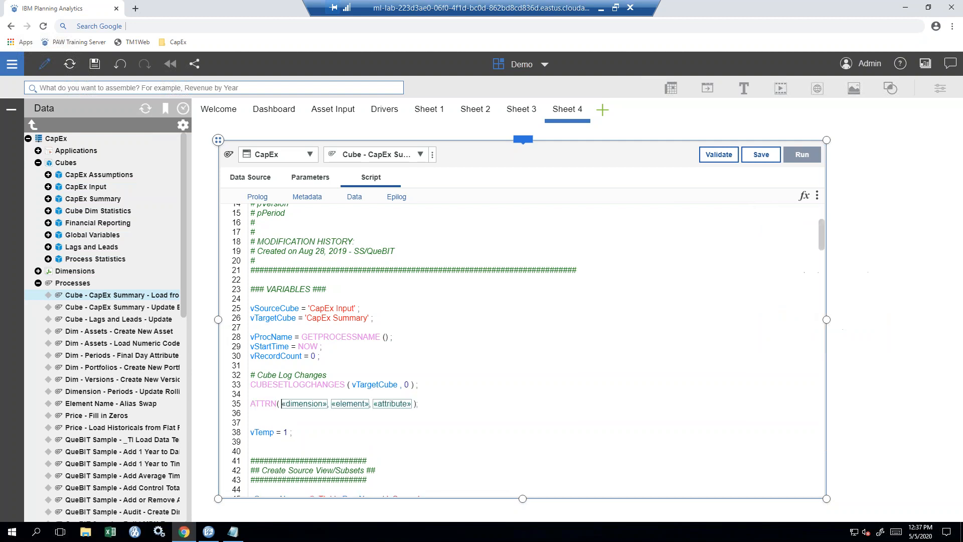
pyautogui.click(427, 406)
pyautogui.moveTo(225, 407)
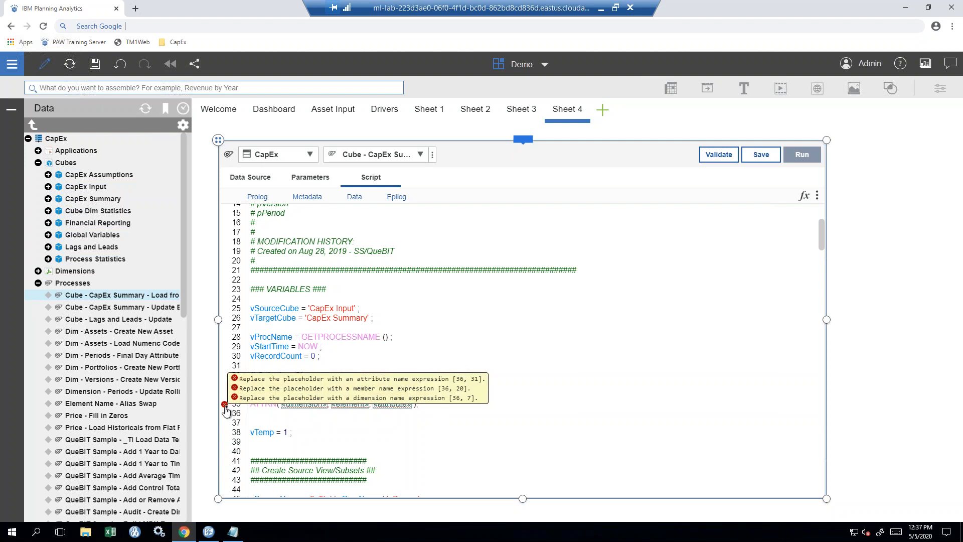
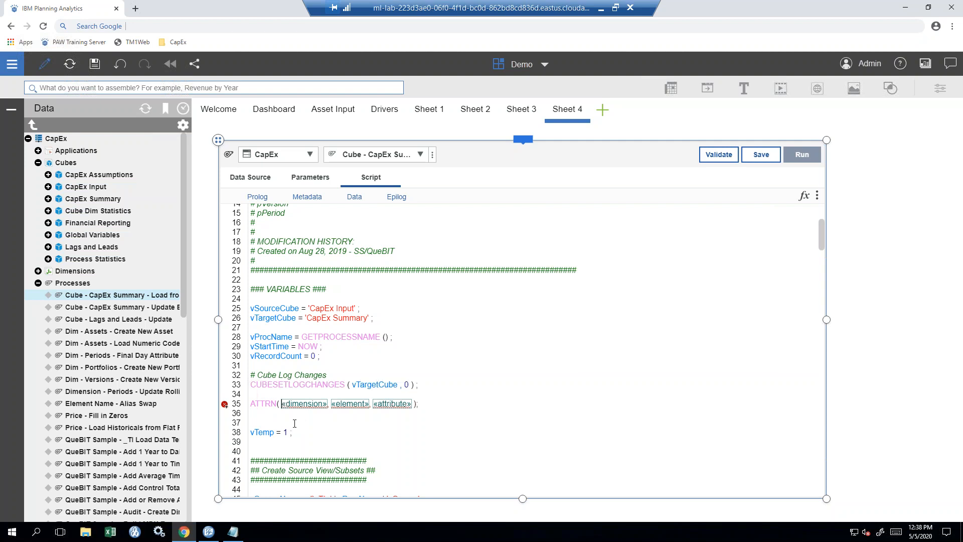
# - Fill the ATTRN dimension argument on line 35 with Periods from the autocomplete suggestions
pyautogui.hotkey('ctrl', 'space')
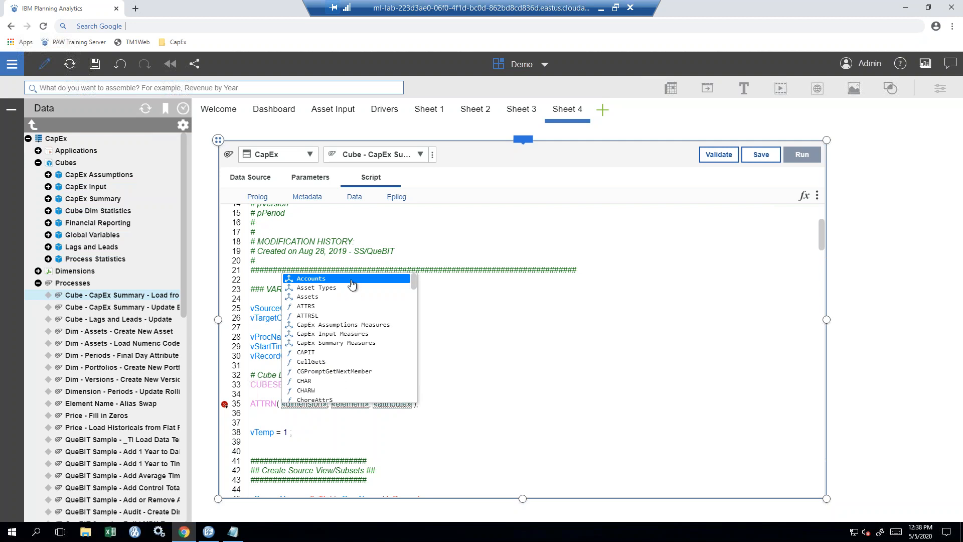
pyautogui.click(288, 282)
pyautogui.scroll(-1, 301, 324)
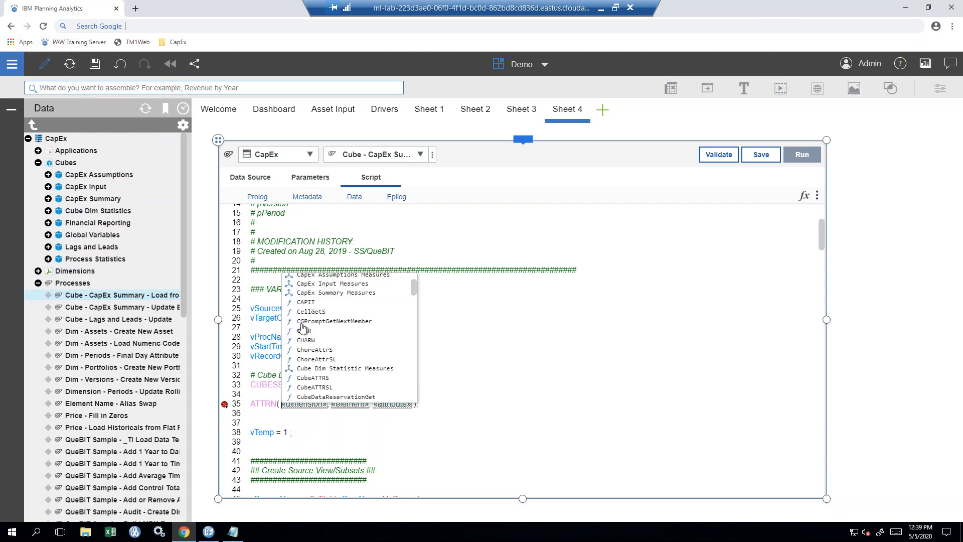
pyautogui.write('p')
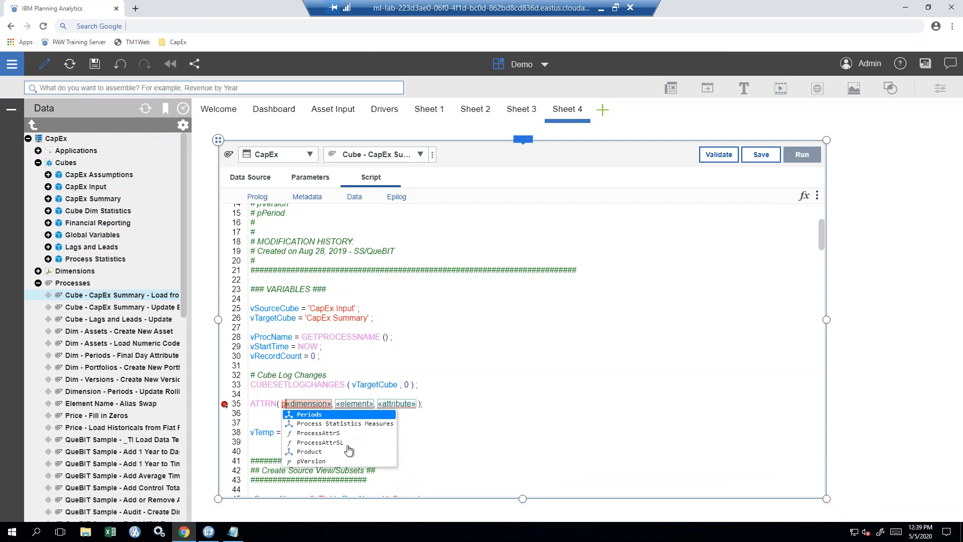
pyautogui.click(335, 415)
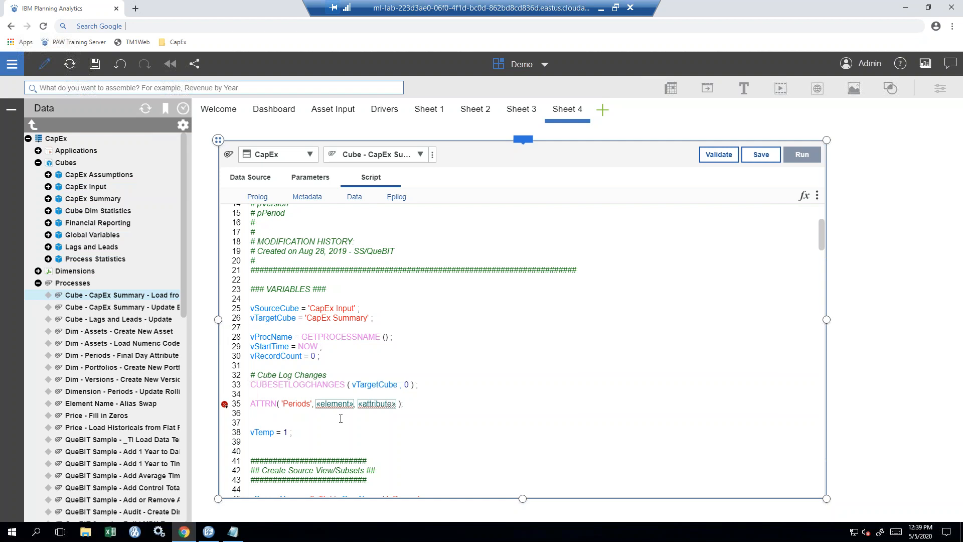
pyautogui.hotkey('ctrl', 'space')
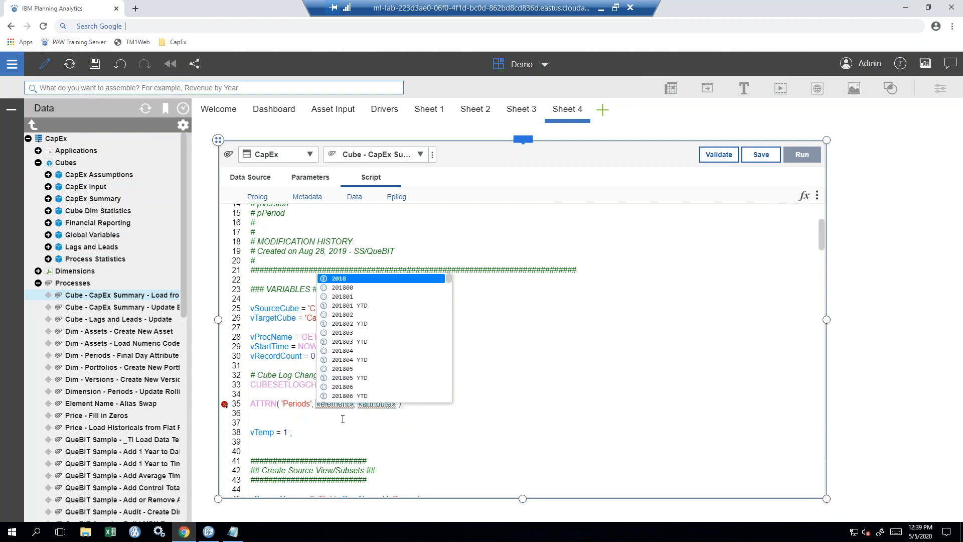
# - Fill the element and attribute arguments with '201801' and 'PeriodName' from the suggestions
pyautogui.click(374, 297)
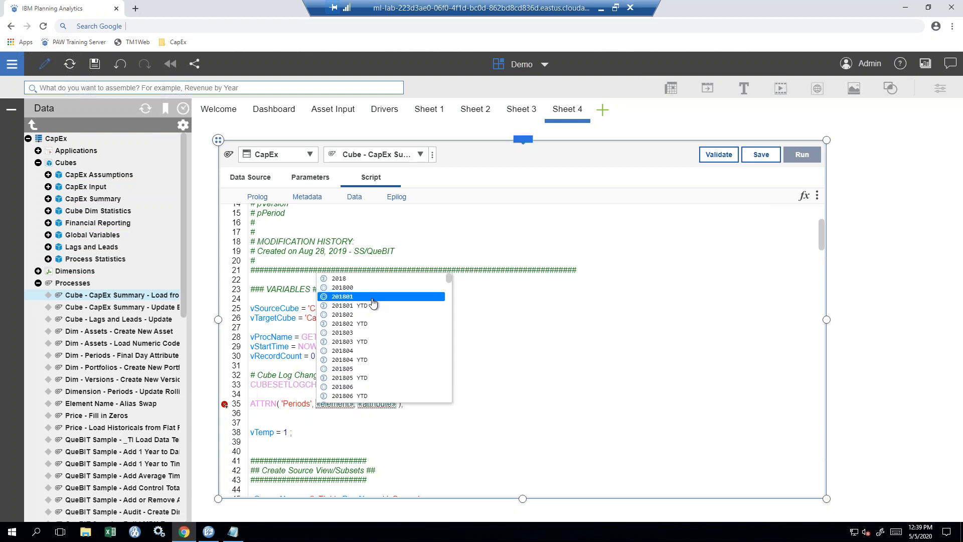
pyautogui.click(373, 298)
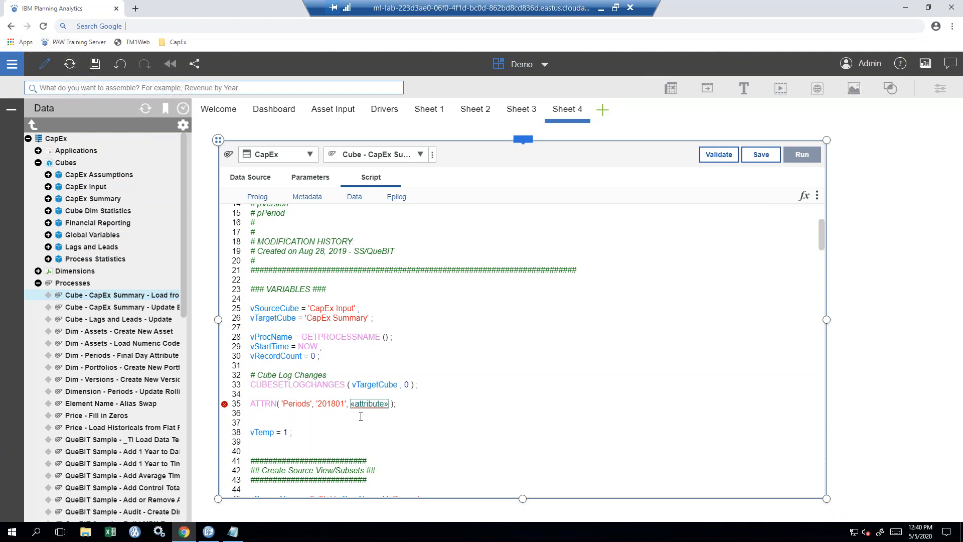
pyautogui.hotkey('ctrl', 'space')
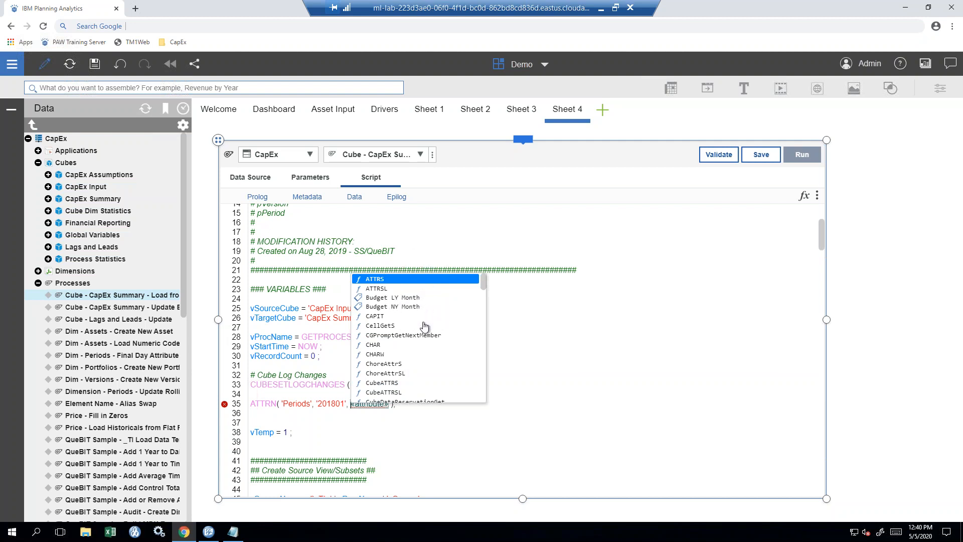
pyautogui.scroll(-5, 423, 327)
pyautogui.scroll(-3, 423, 328)
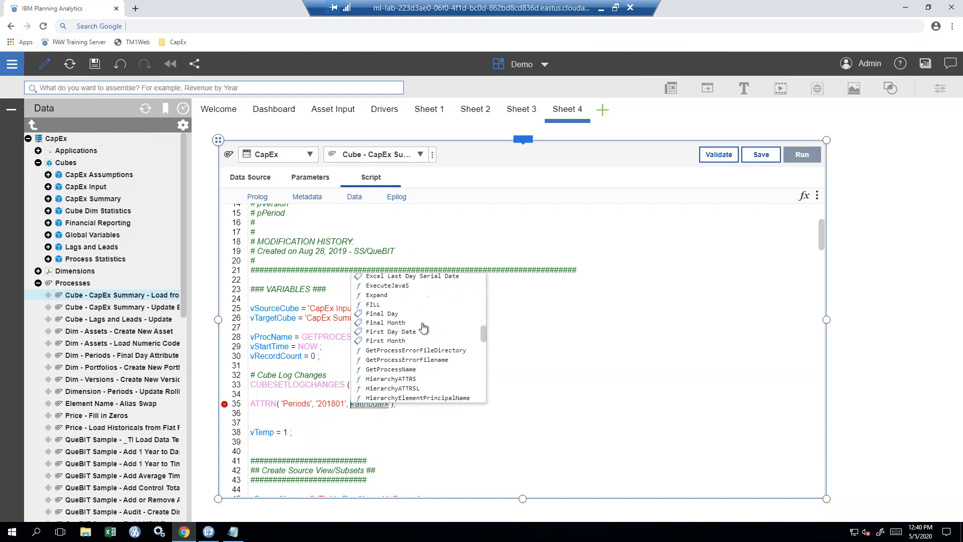
pyautogui.scroll(-4, 423, 328)
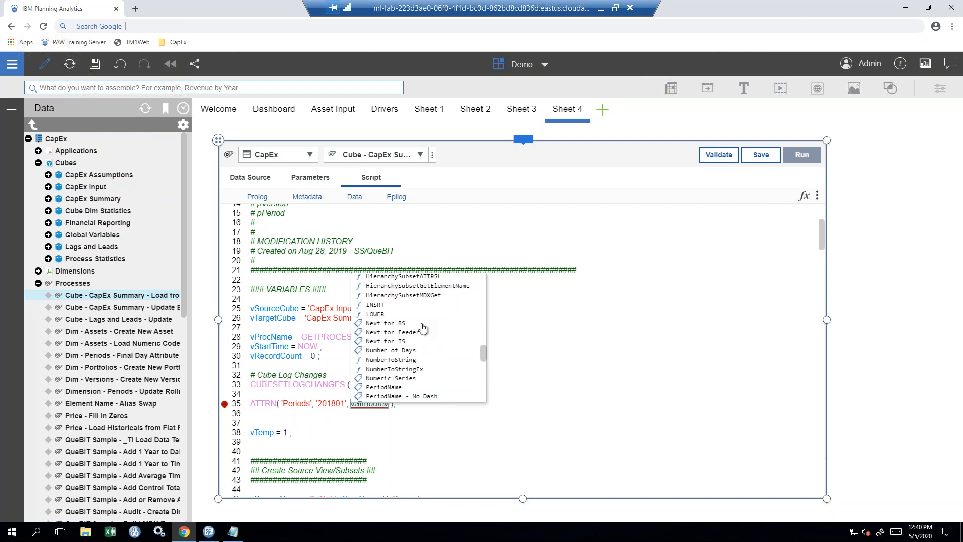
pyautogui.scroll(-3, 423, 328)
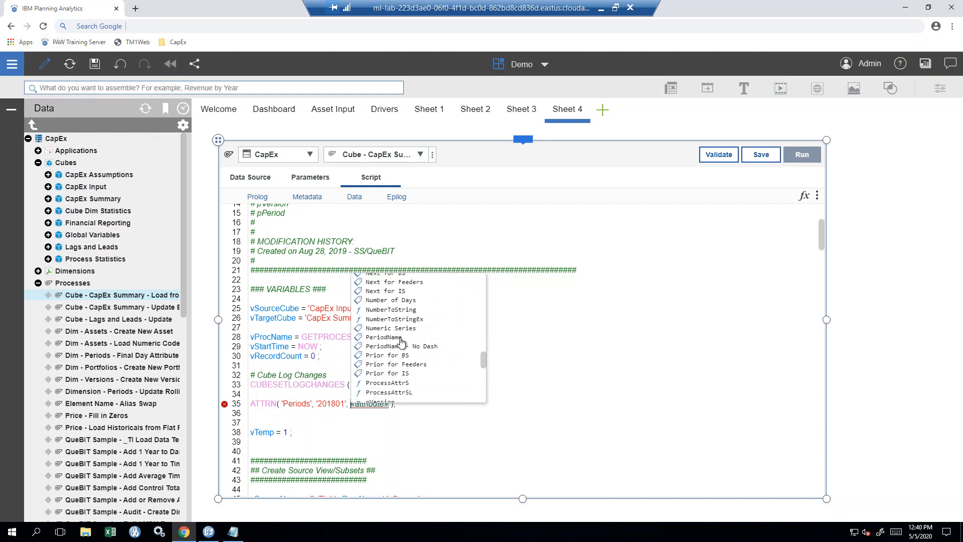
pyautogui.click(406, 339)
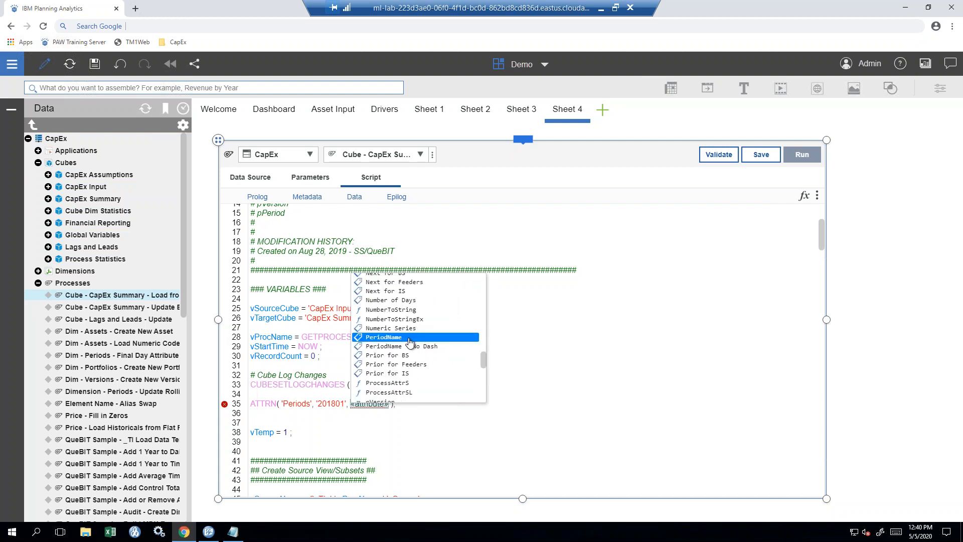
pyautogui.doubleClick(410, 341)
pyautogui.click(415, 405)
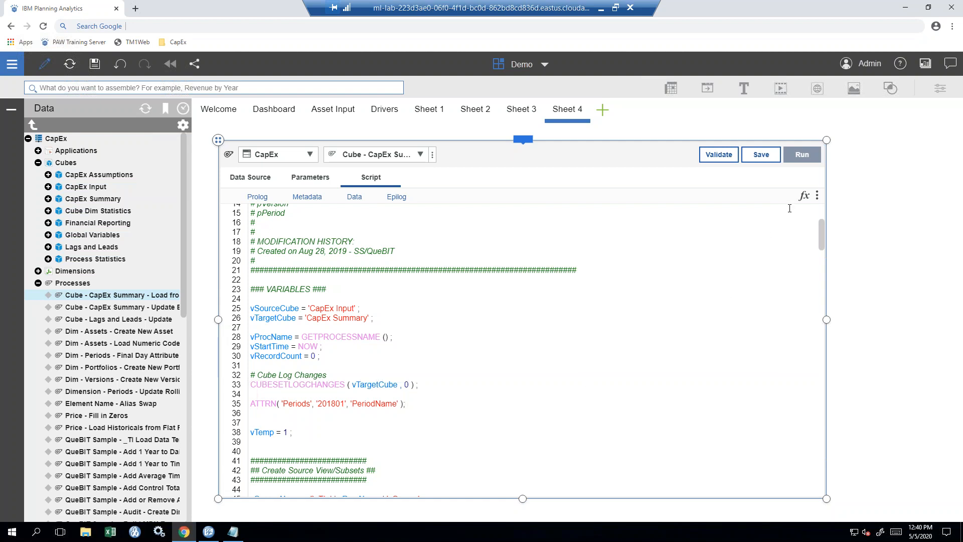
# - Delete the ATTRN('Periods', '201801', 'PeriodName') line and the blank line above it
pyautogui.click(805, 196)
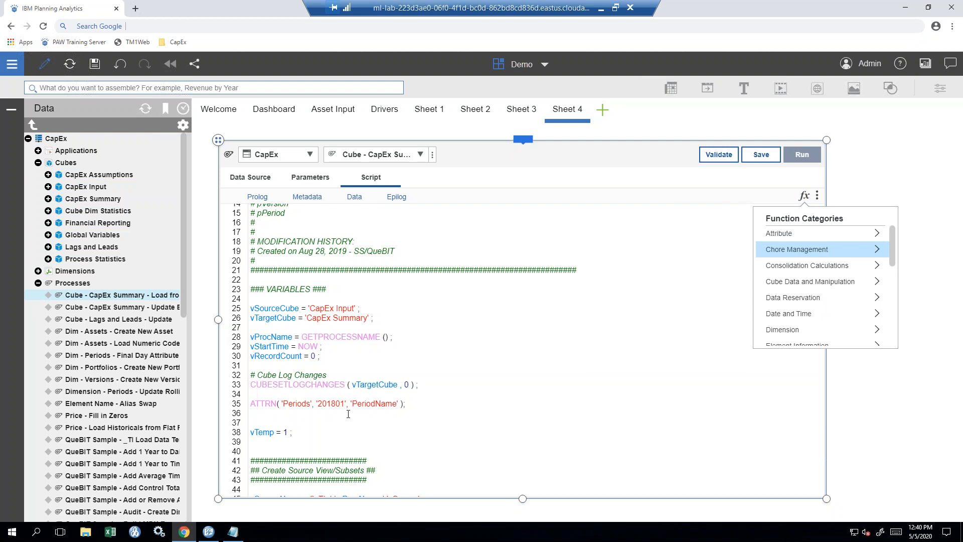
pyautogui.click(306, 412)
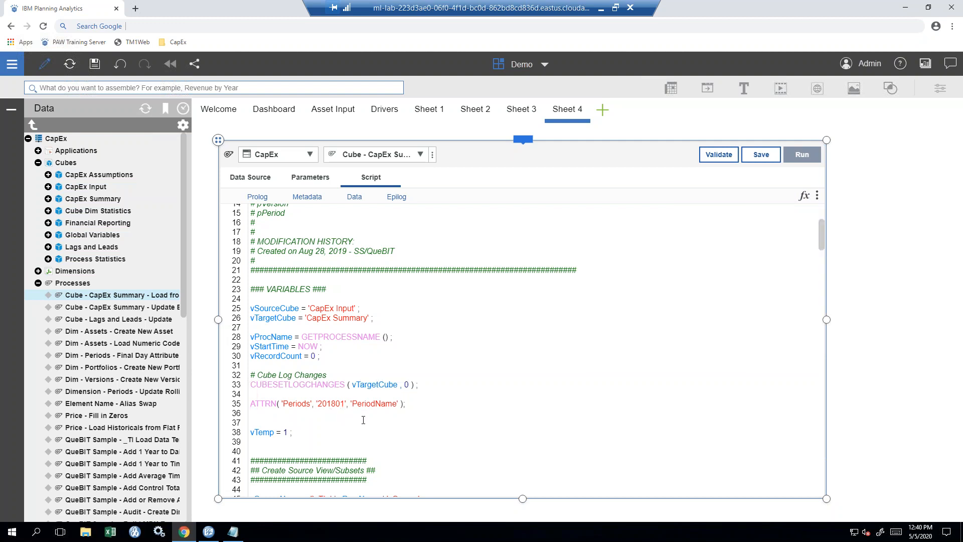
pyautogui.moveTo(415, 408); pyautogui.dragTo(250, 397)
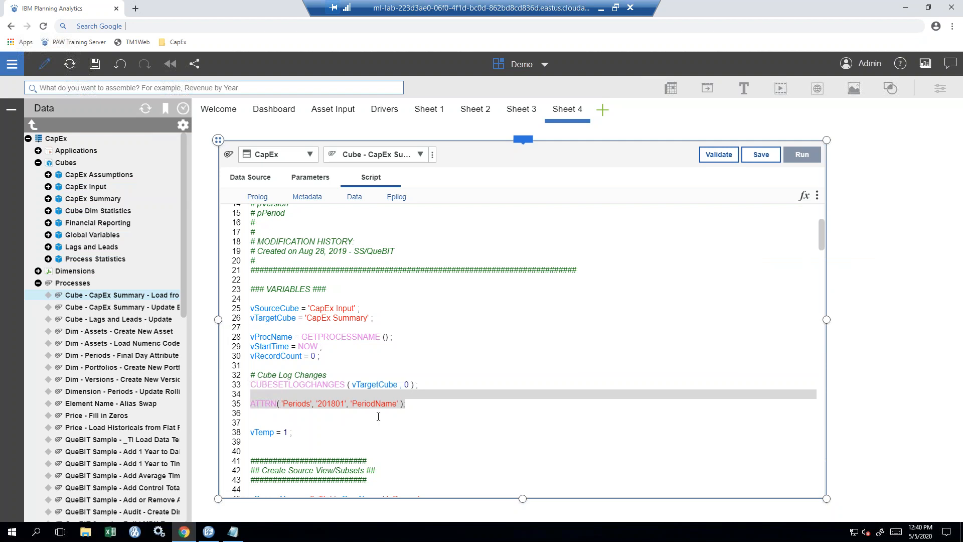
pyautogui.press('Delete')
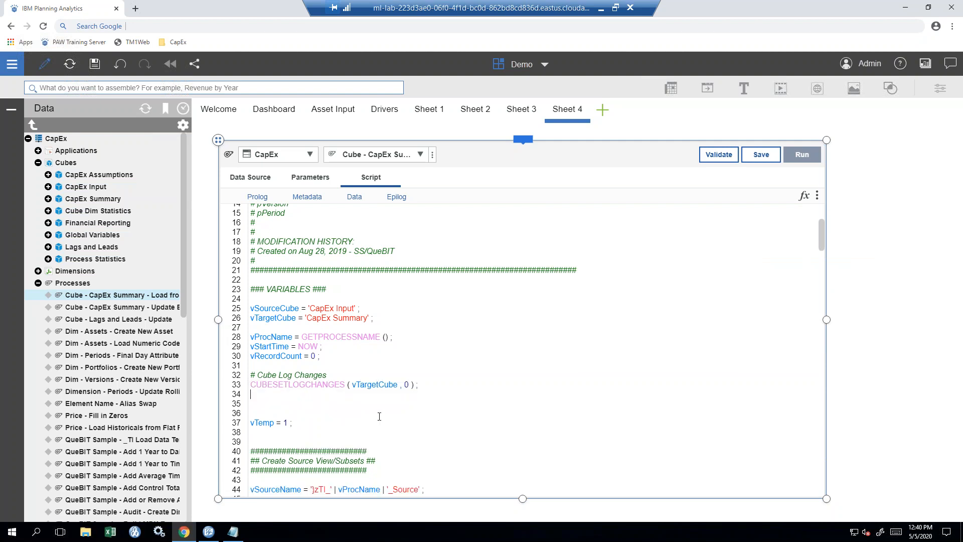
pyautogui.doubleClick(371, 384)
pyautogui.press('ctrl')
pyautogui.press('ctrl')
pyautogui.press('Delete')
pyautogui.hotkey('ctrl', 'space')
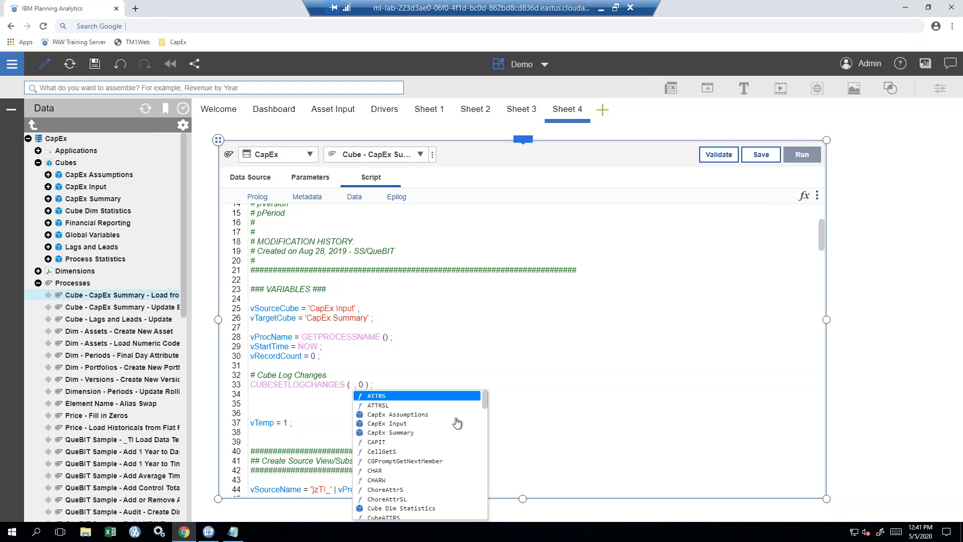
pyautogui.moveTo(487, 401); pyautogui.dragTo(481, 523)
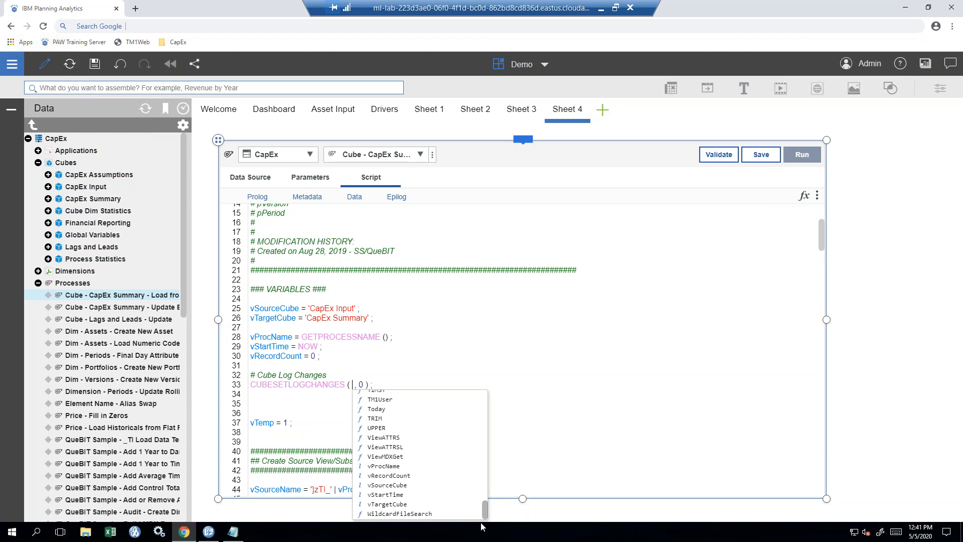
pyautogui.scroll(2, 465, 479)
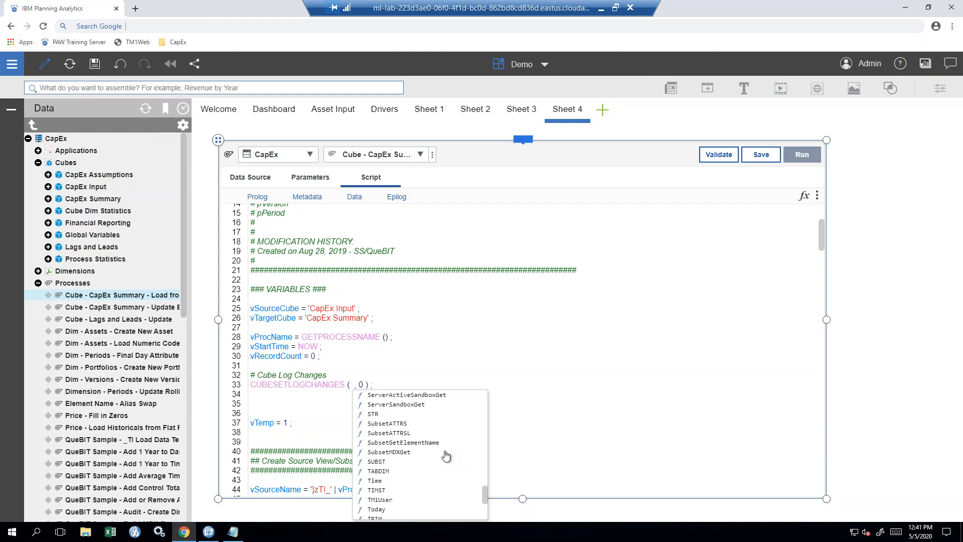
pyautogui.scroll(2, 447, 456)
pyautogui.scroll(5, 445, 455)
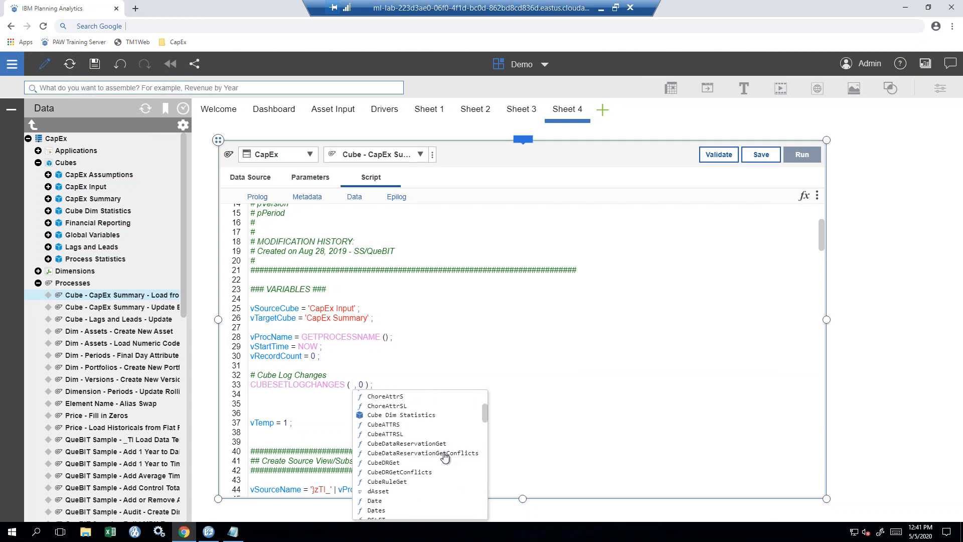
pyautogui.scroll(-4, 441, 454)
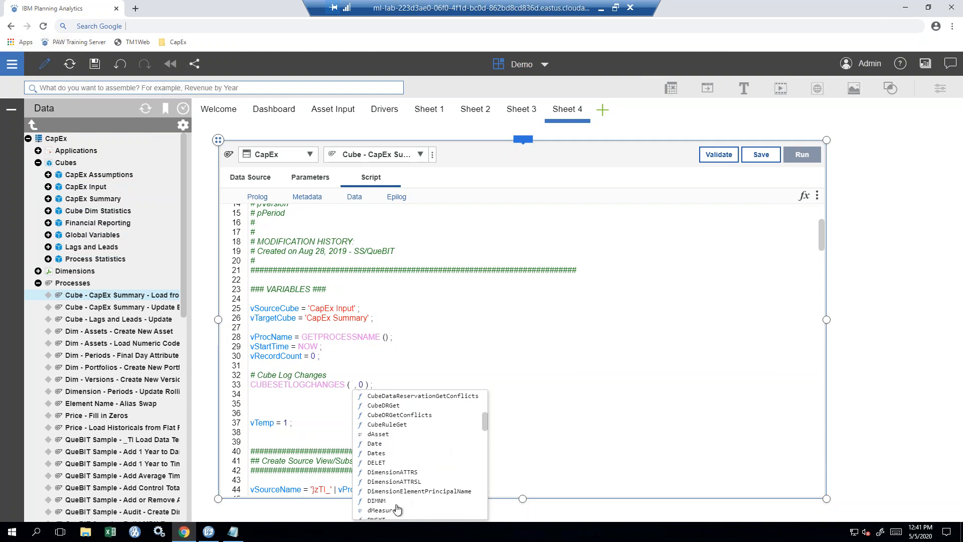
pyautogui.scroll(-10, 420, 469)
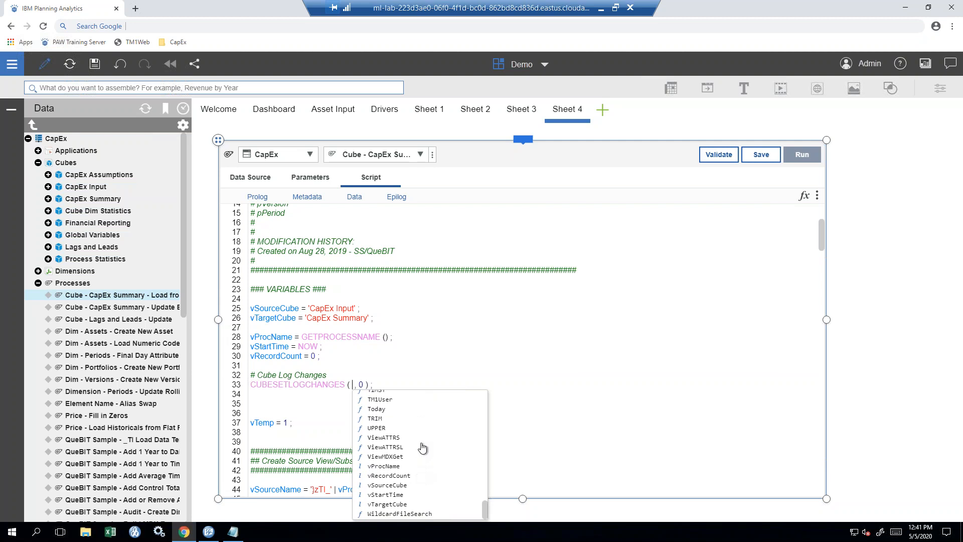
pyautogui.write('v')
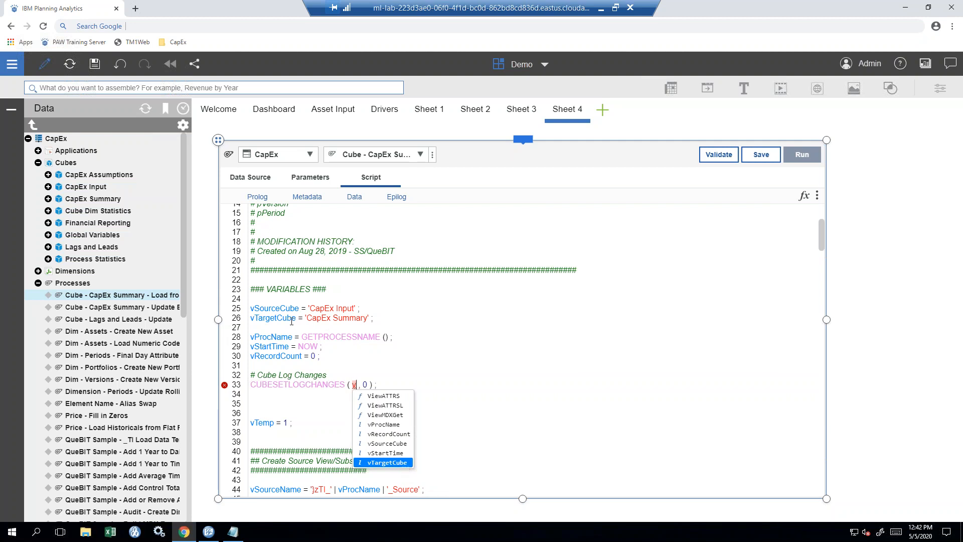
pyautogui.click(377, 466)
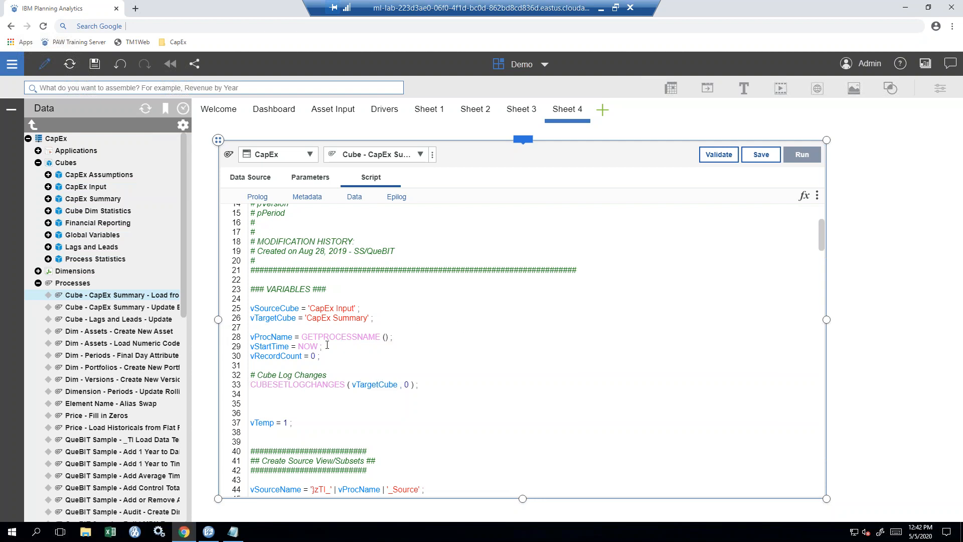
# - Widen the Data panel to show full process names, checking the Load from CapEx Input process actions
pyautogui.moveTo(190, 346); pyautogui.dragTo(224, 345)
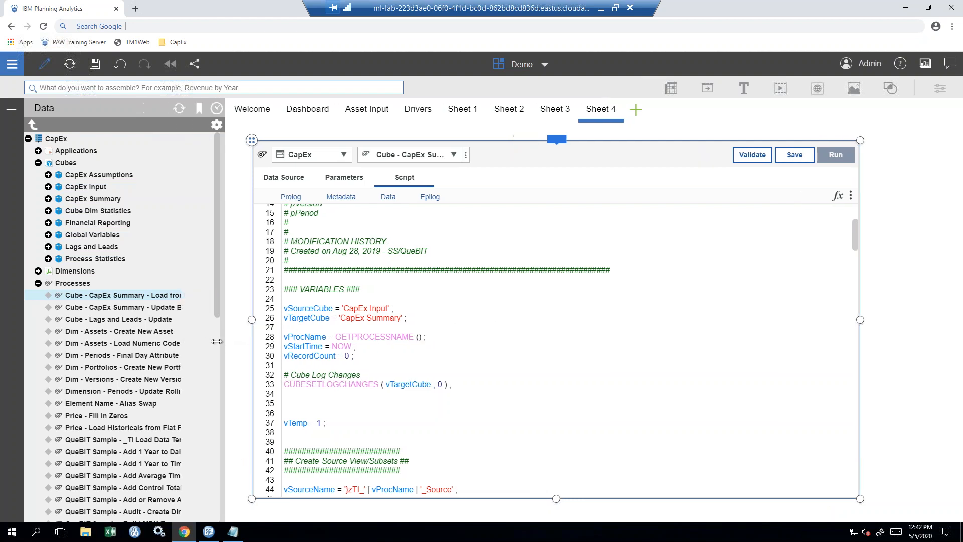
pyautogui.rightClick(134, 298)
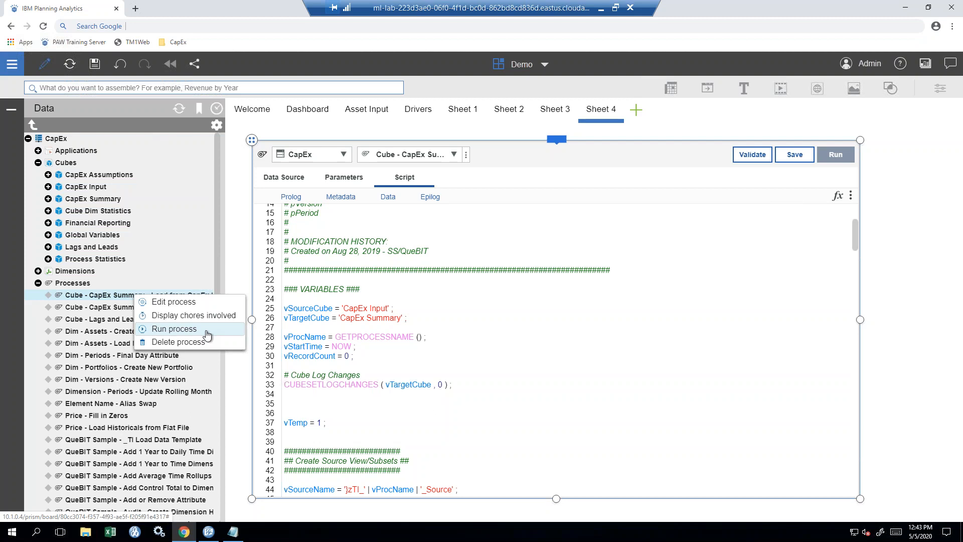
pyautogui.click(206, 329)
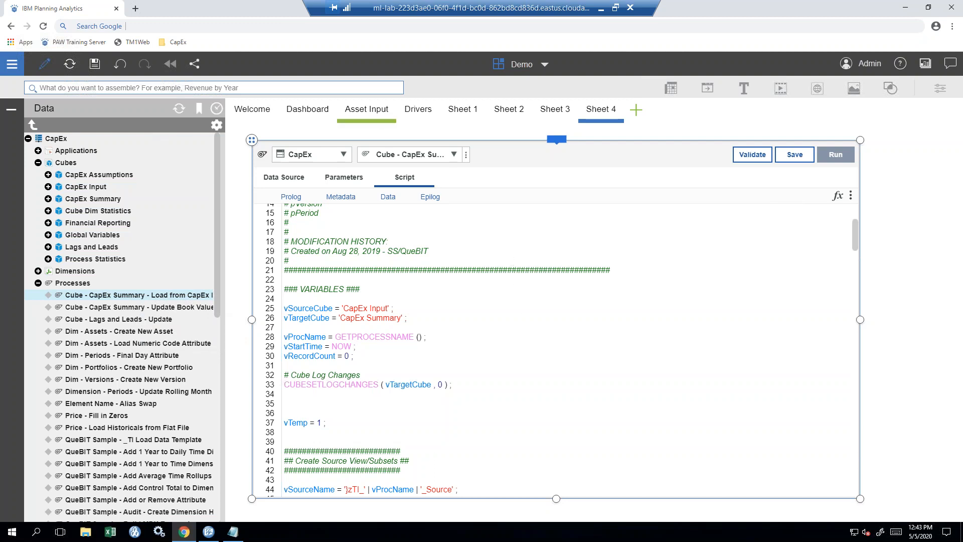
# - Switch to the Asset Input sheet and place a new Button widget below the Help button
pyautogui.click(367, 110)
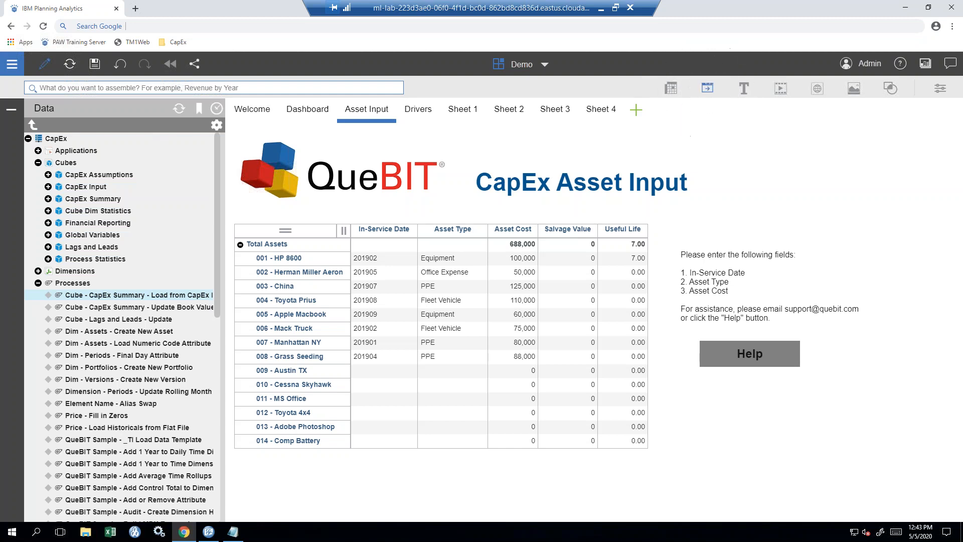
pyautogui.moveTo(709, 93); pyautogui.dragTo(699, 388)
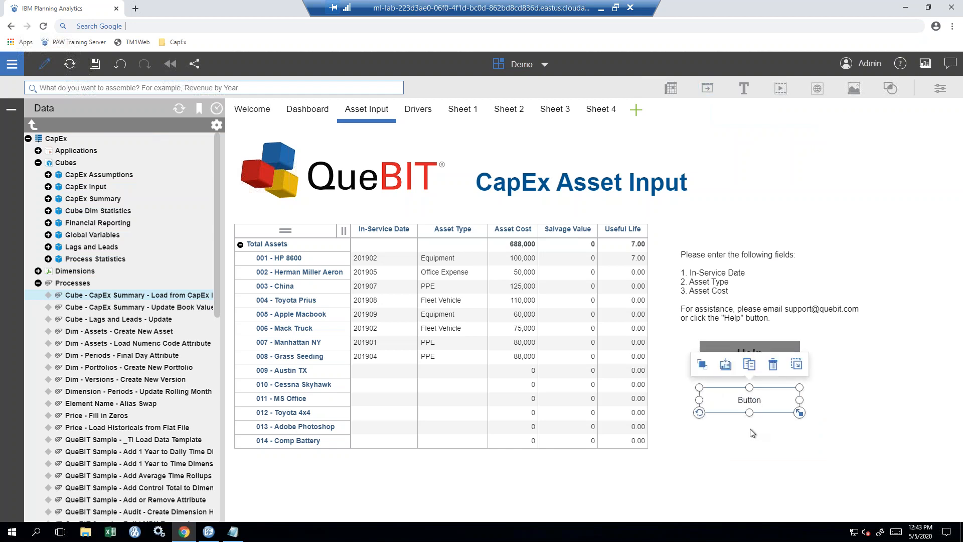
# - Give the new button a grey fill in its general style properties
pyautogui.click(941, 89)
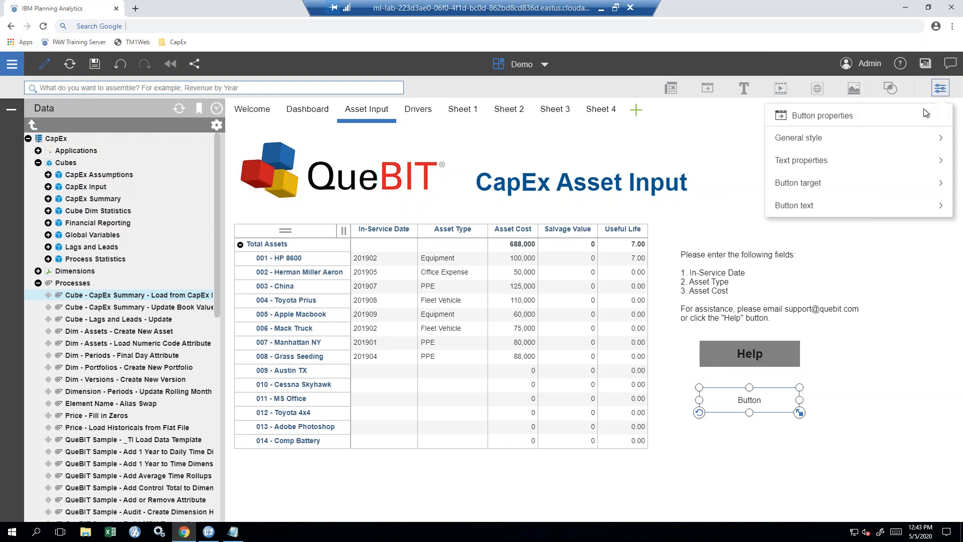
pyautogui.click(902, 142)
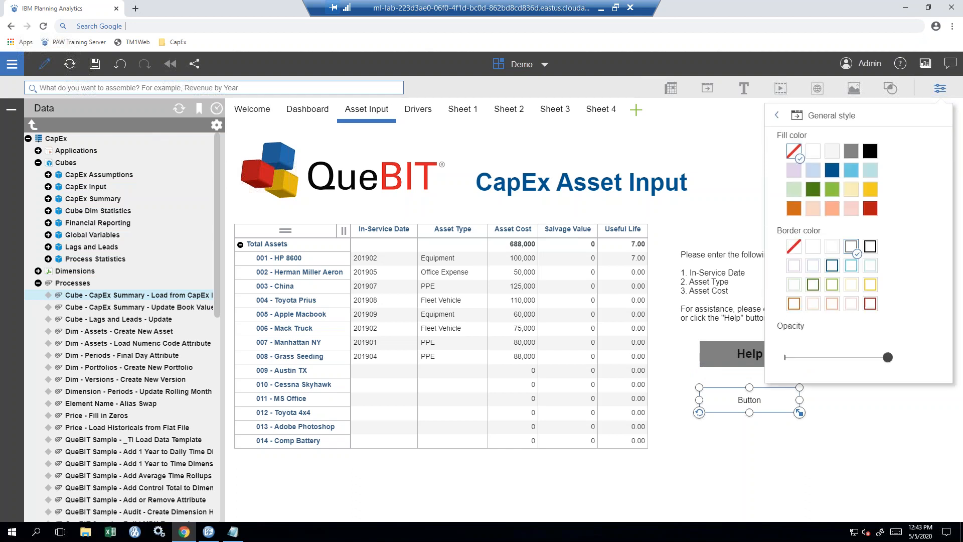
pyautogui.click(854, 157)
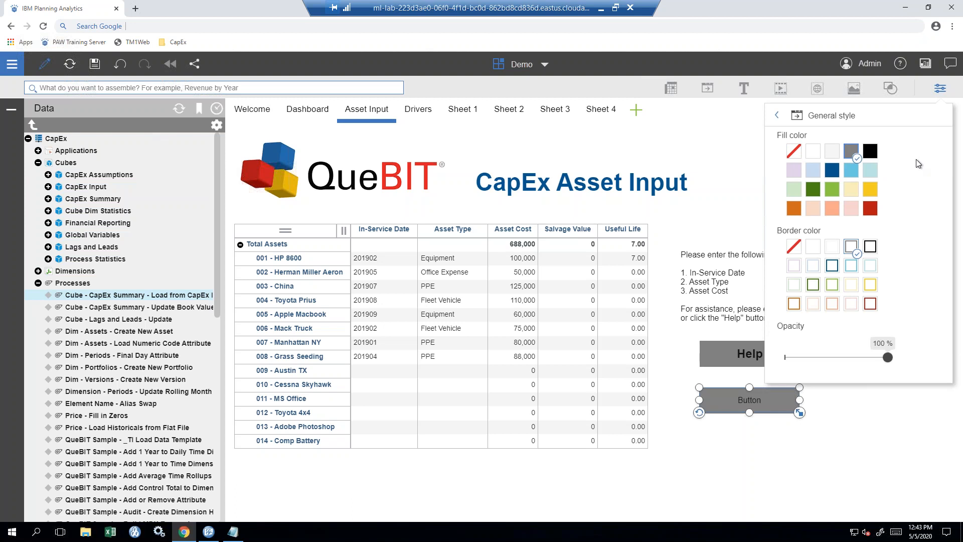
pyautogui.click(851, 170)
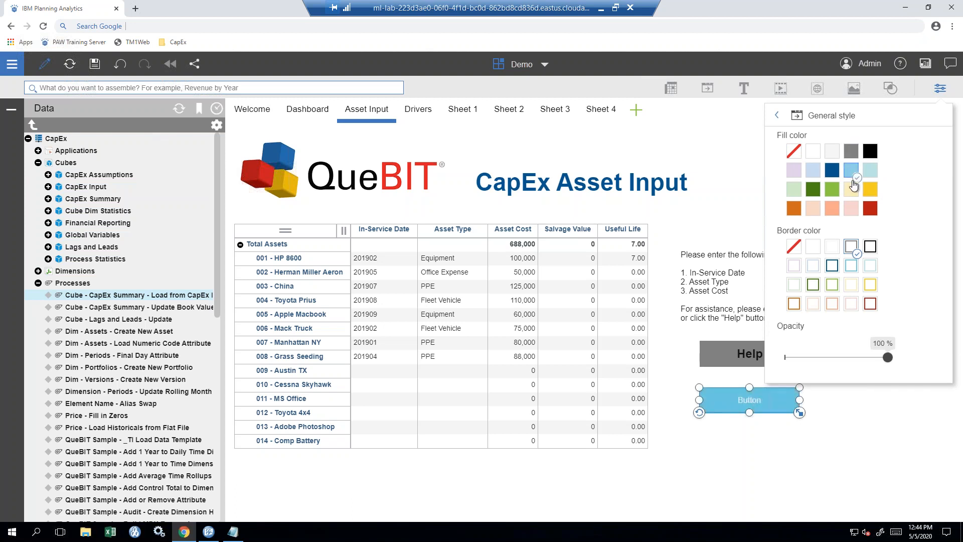
pyautogui.click(853, 190)
pyautogui.click(852, 151)
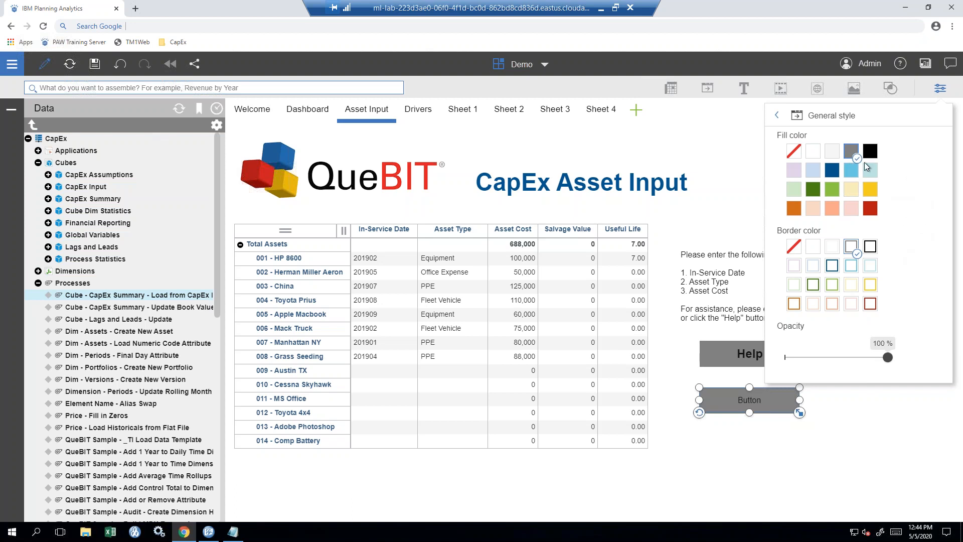
pyautogui.click(784, 120)
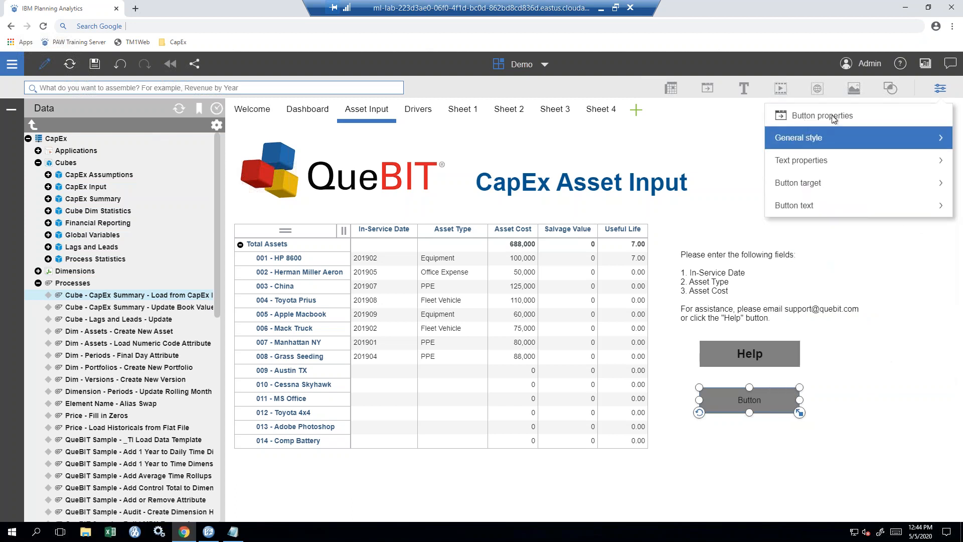
# - Relabel the button 'Run Process' and make the text bold at size 24
pyautogui.click(861, 206)
pyautogui.moveTo(827, 154); pyautogui.dragTo(769, 157)
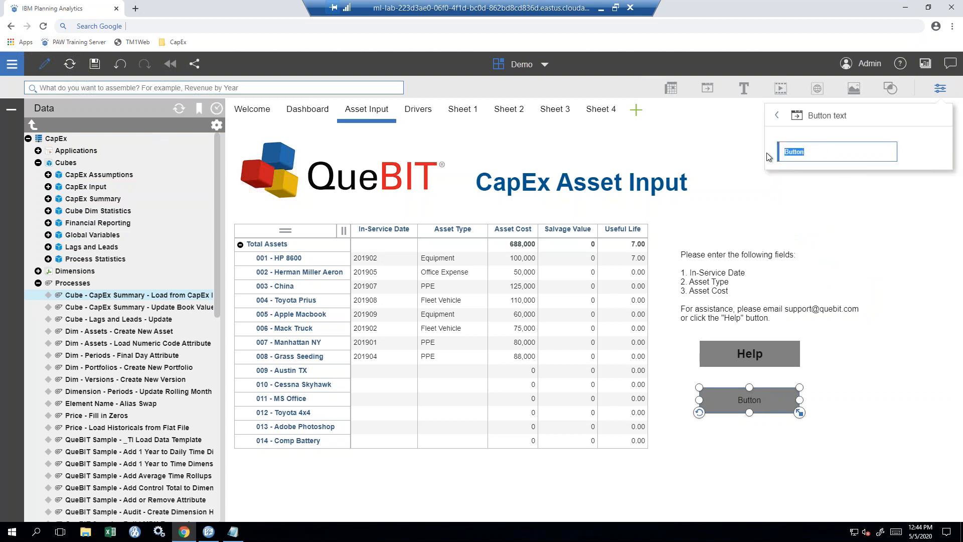
pyautogui.write('Run Process')
pyautogui.click(777, 115)
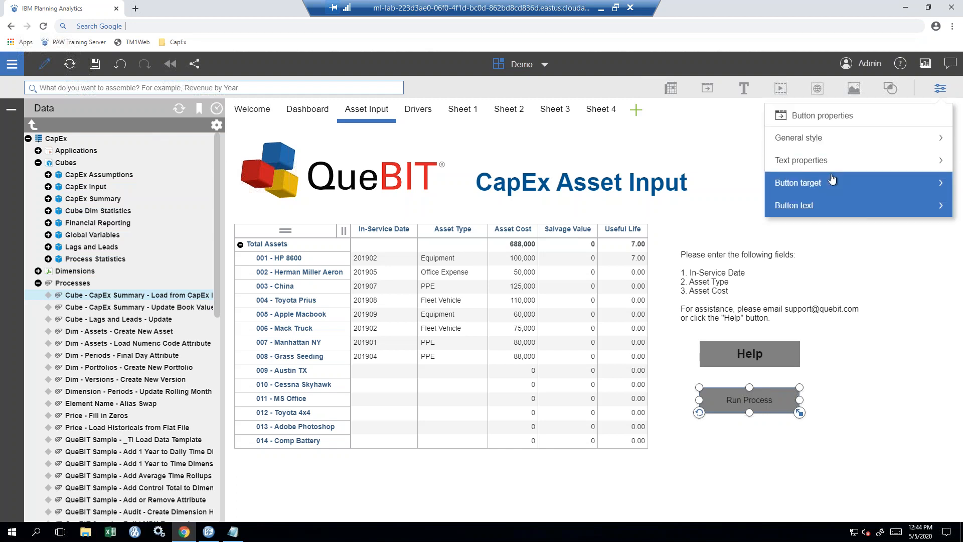
pyautogui.click(833, 161)
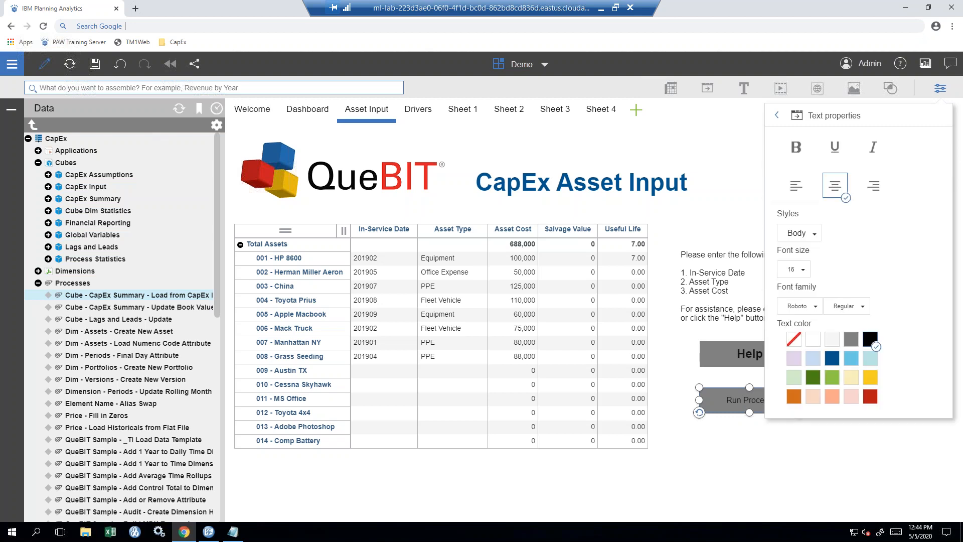
pyautogui.click(796, 155)
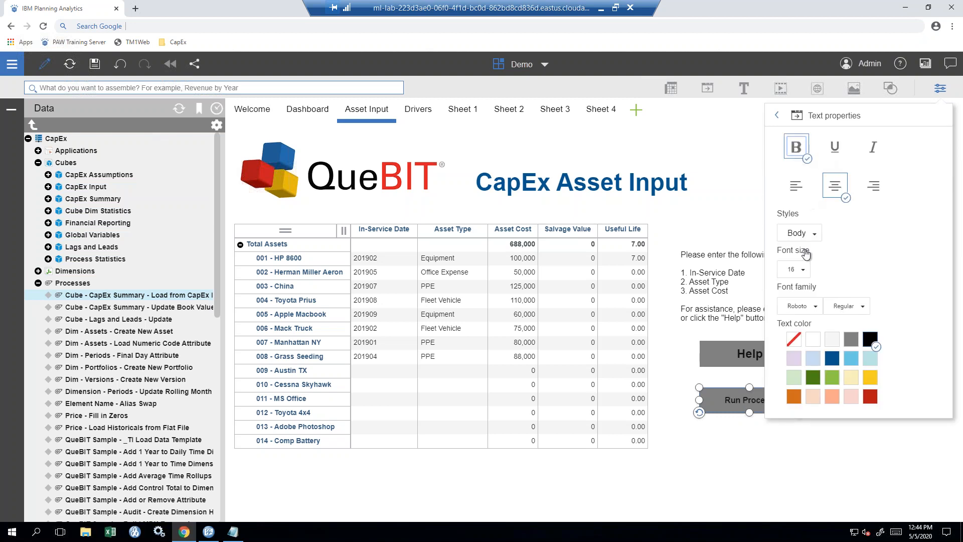
pyautogui.click(802, 271)
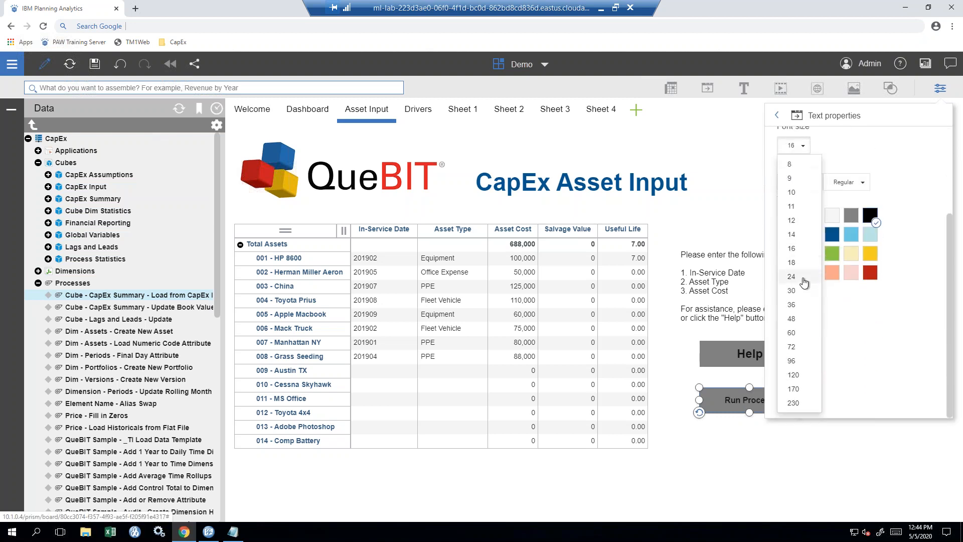
pyautogui.click(792, 277)
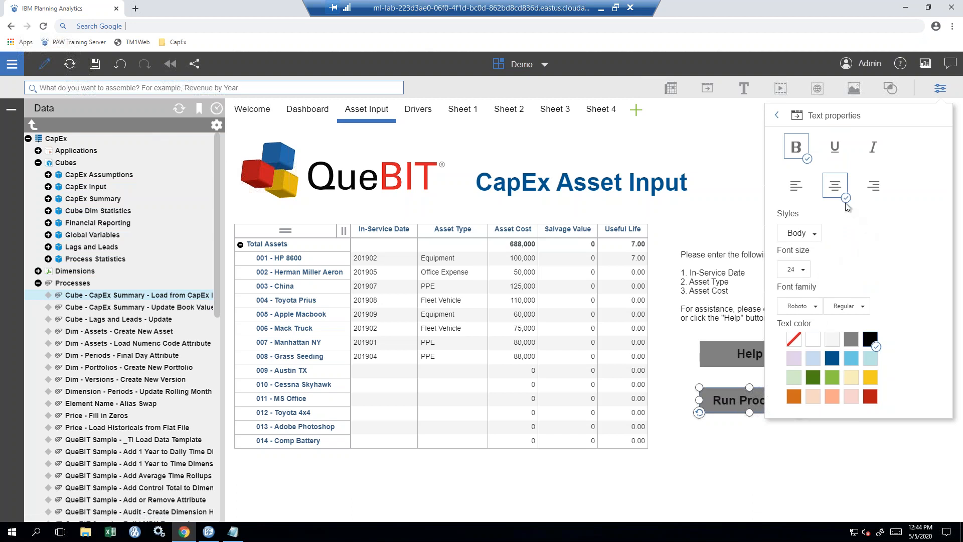
pyautogui.click(788, 122)
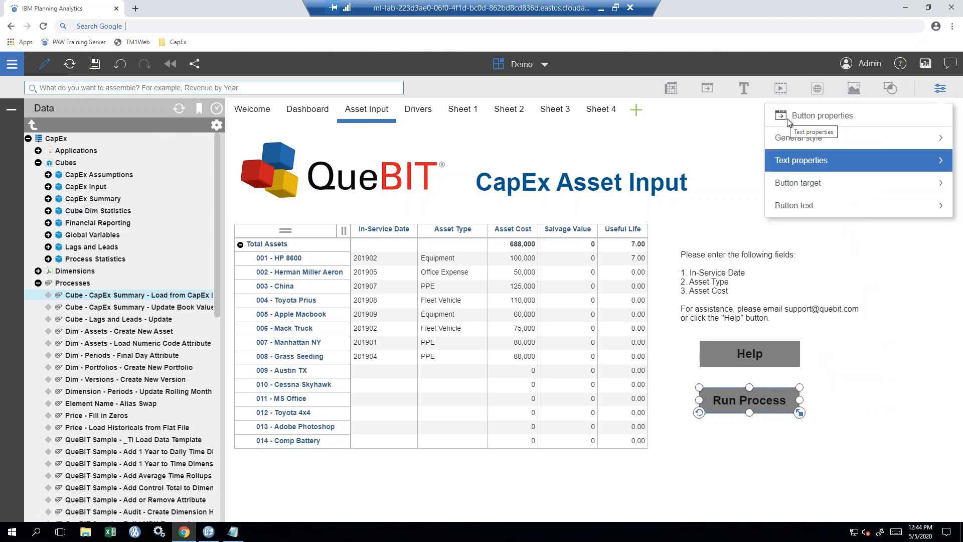
# - Target the button to run 'Cube - CapEx Summary - Load from CapEx Input' on the CapEx database
pyautogui.click(863, 190)
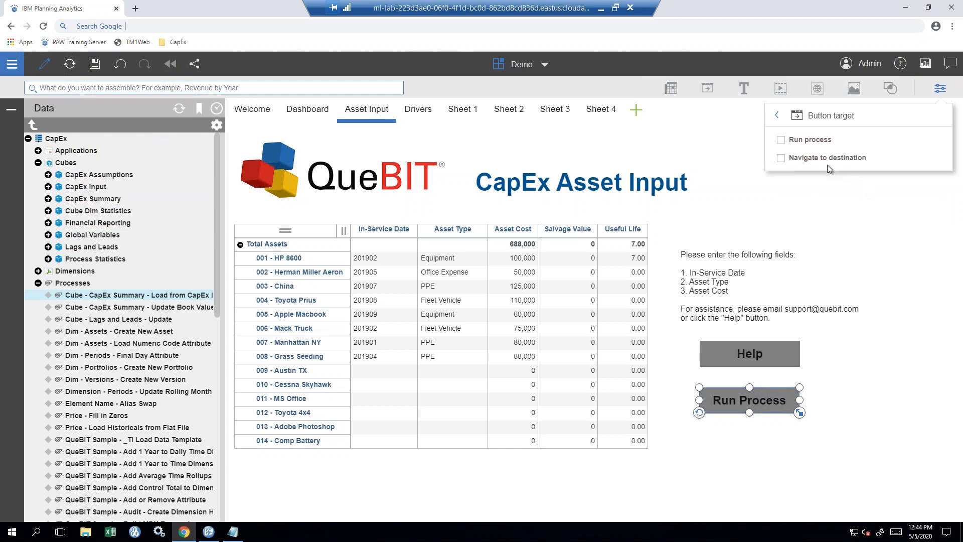
pyautogui.press('ctrl')
pyautogui.press('ctrl')
pyautogui.press('ctrl')
pyautogui.click(782, 141)
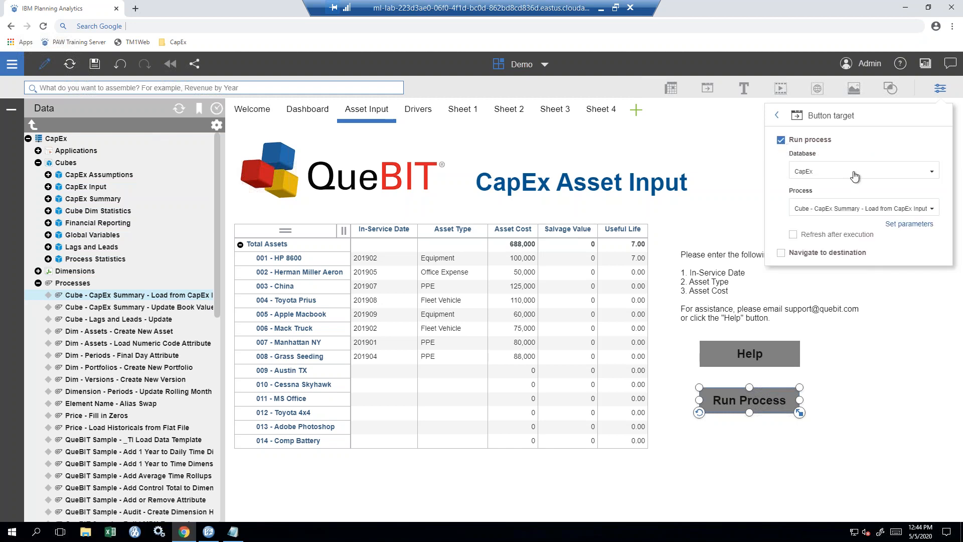
pyautogui.click(910, 176)
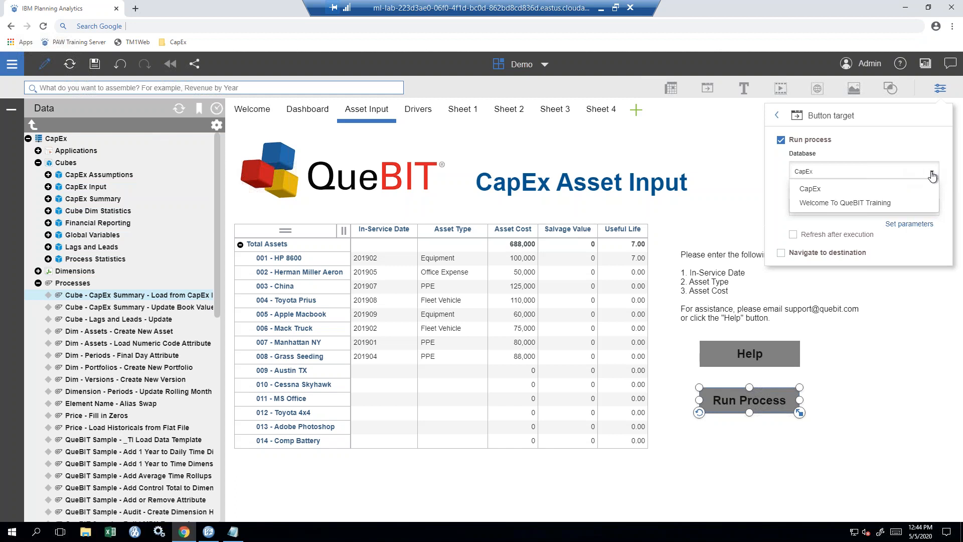
pyautogui.click(932, 176)
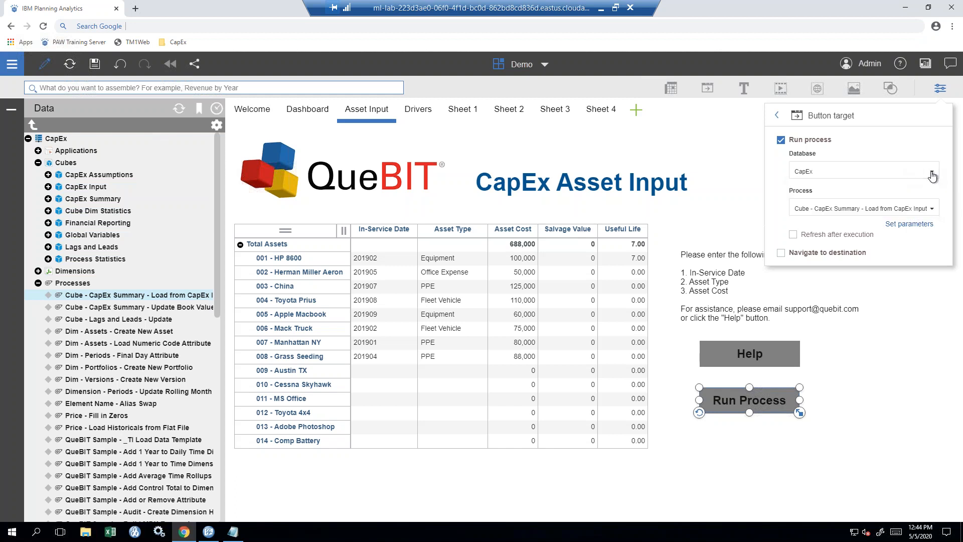
pyautogui.click(933, 209)
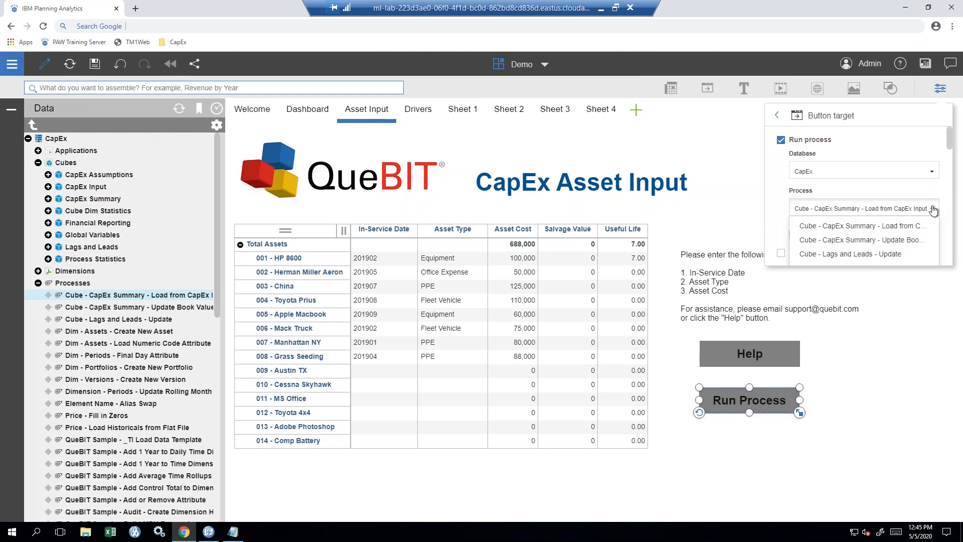
pyautogui.click(933, 209)
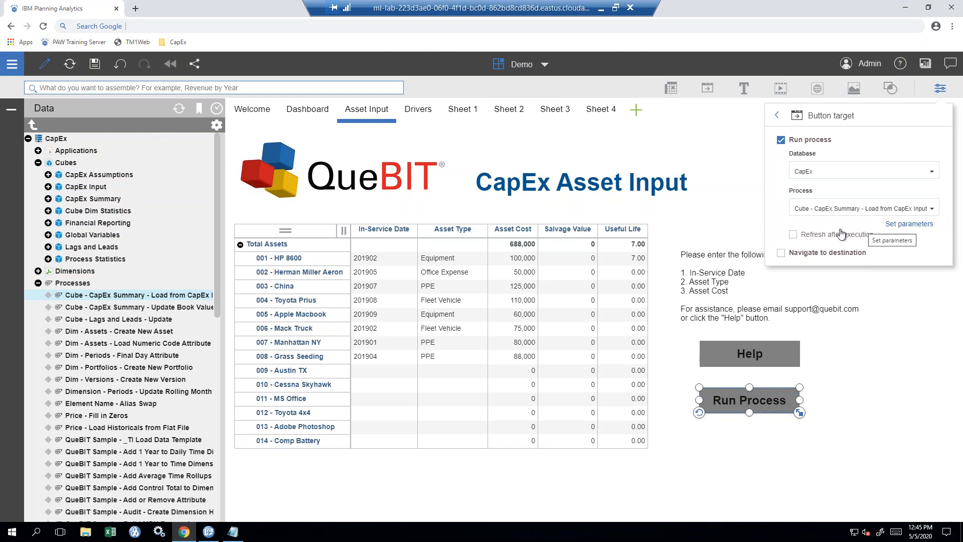
pyautogui.click(898, 225)
pyautogui.click(499, 177)
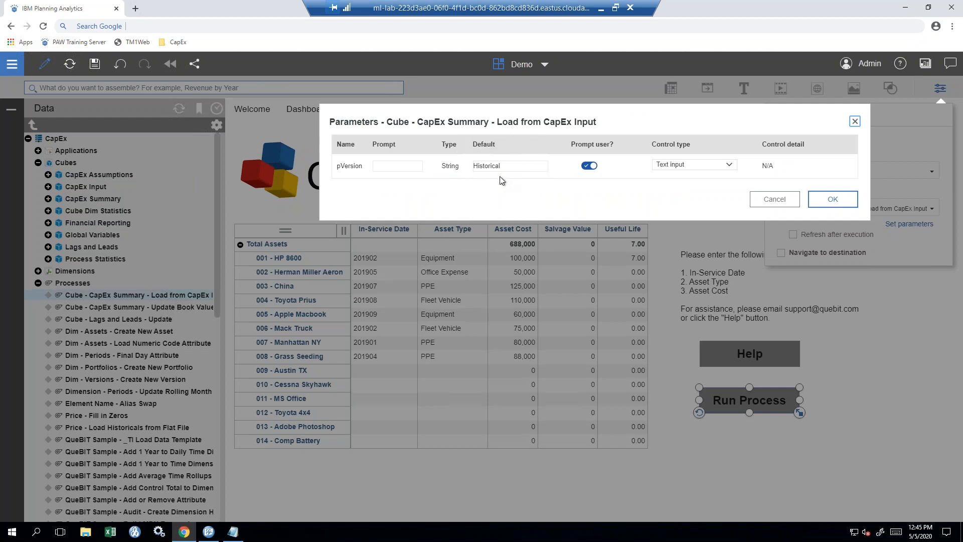
pyautogui.click(729, 166)
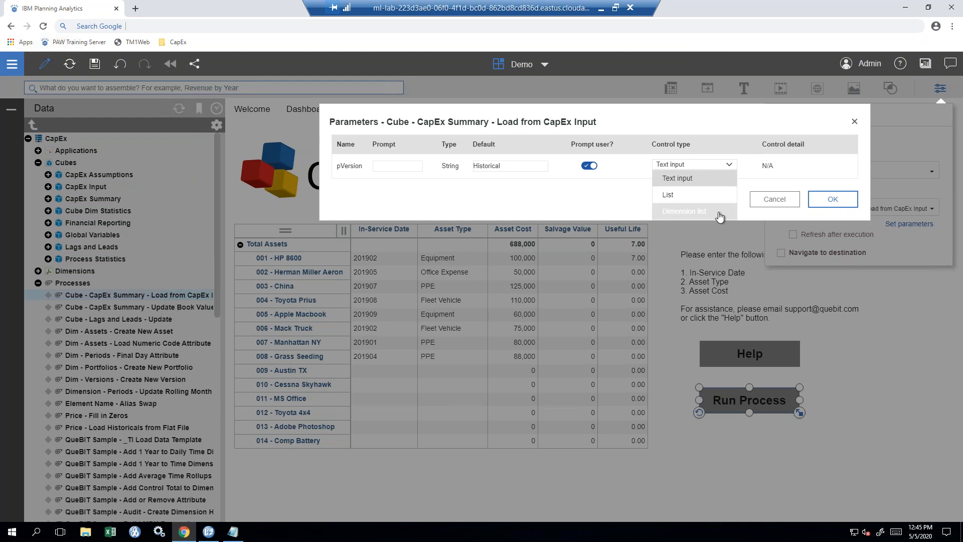
pyautogui.click(755, 206)
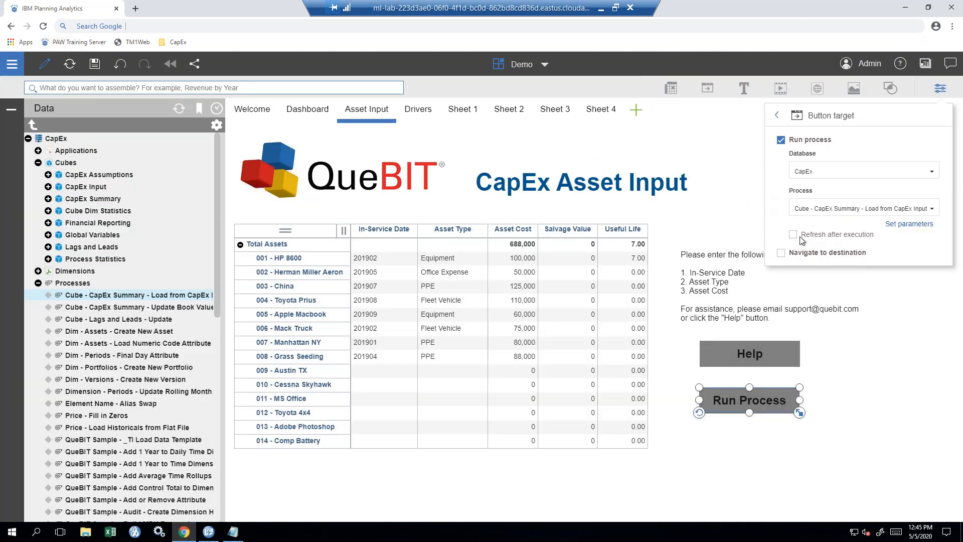
# - Enable refresh after execution and navigation to the Dashboard sheet in this book
pyautogui.click(795, 237)
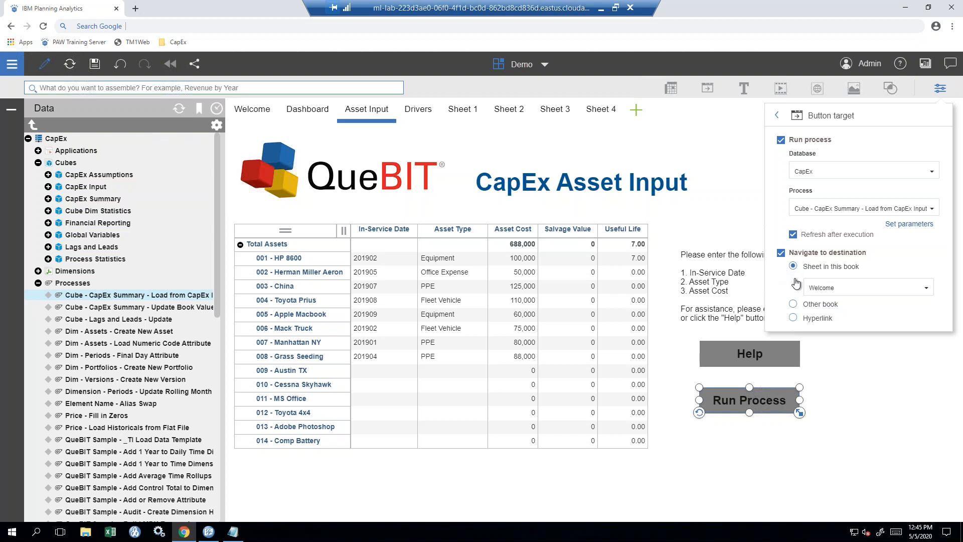
pyautogui.click(876, 292)
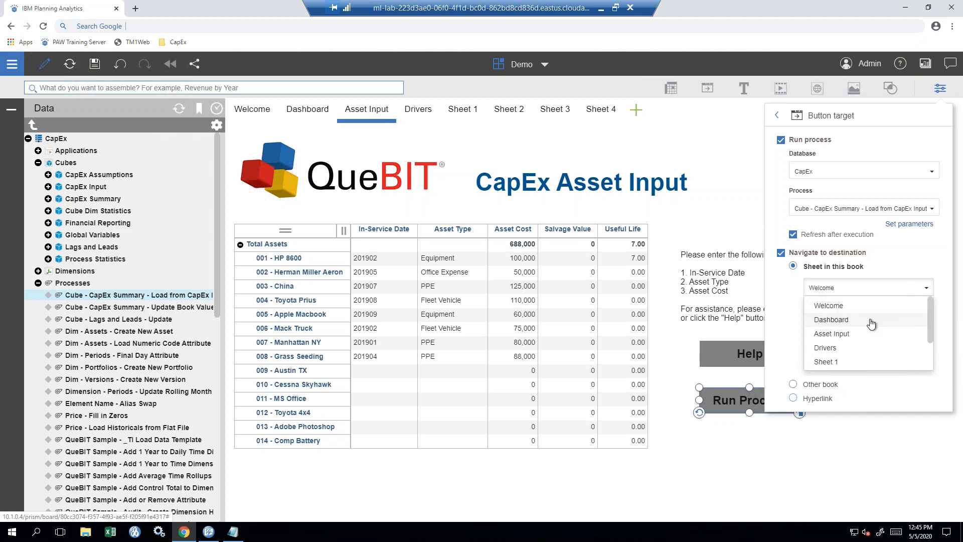
pyautogui.click(872, 325)
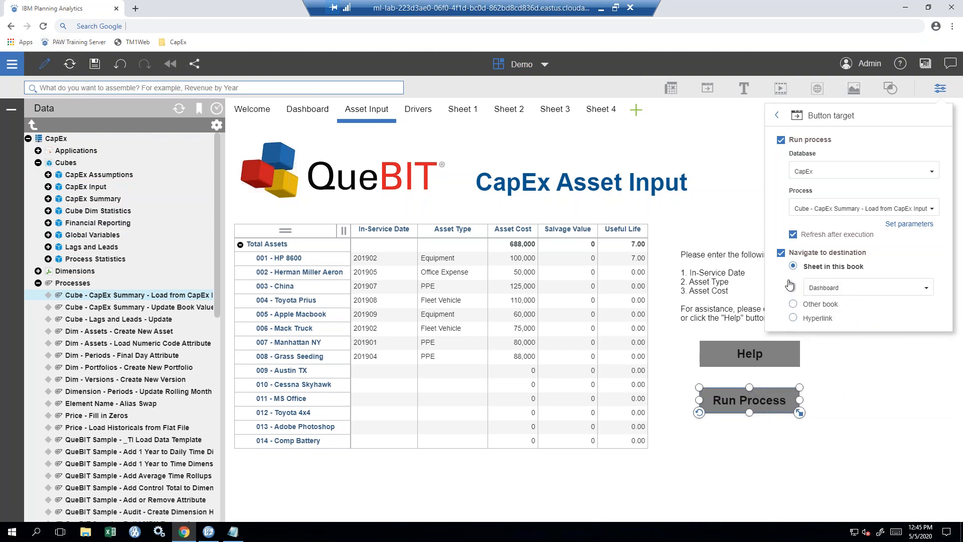
pyautogui.click(779, 116)
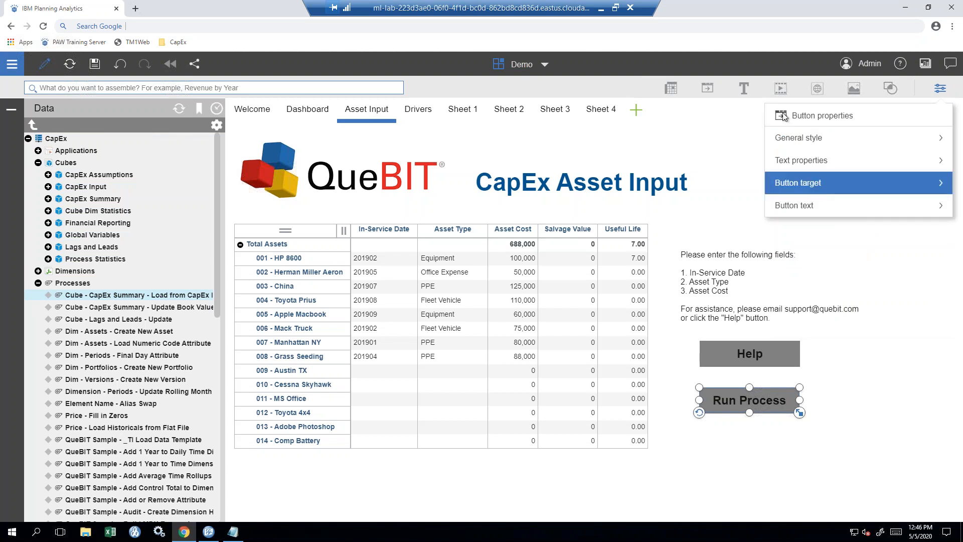
# - Close the button settings, save the book, and leave edit mode
pyautogui.click(940, 88)
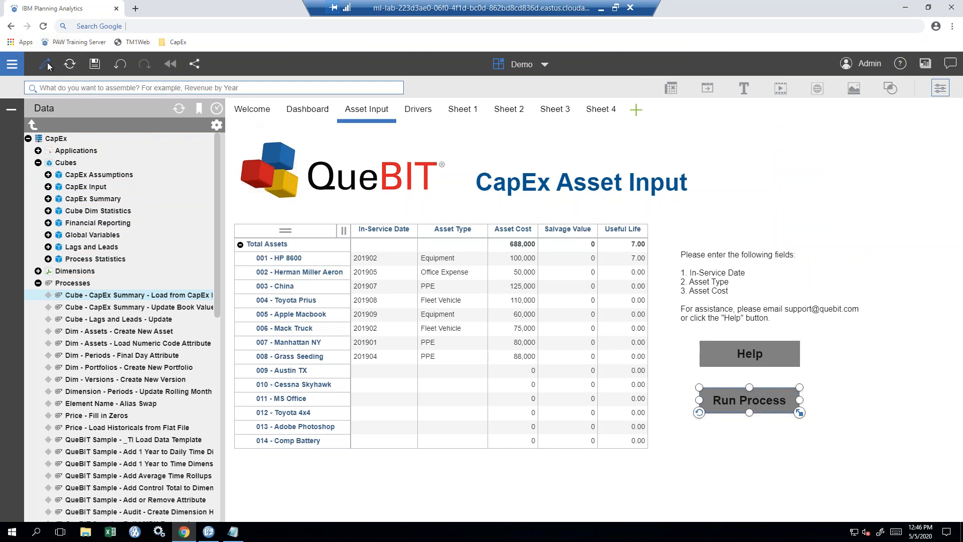
pyautogui.click(95, 65)
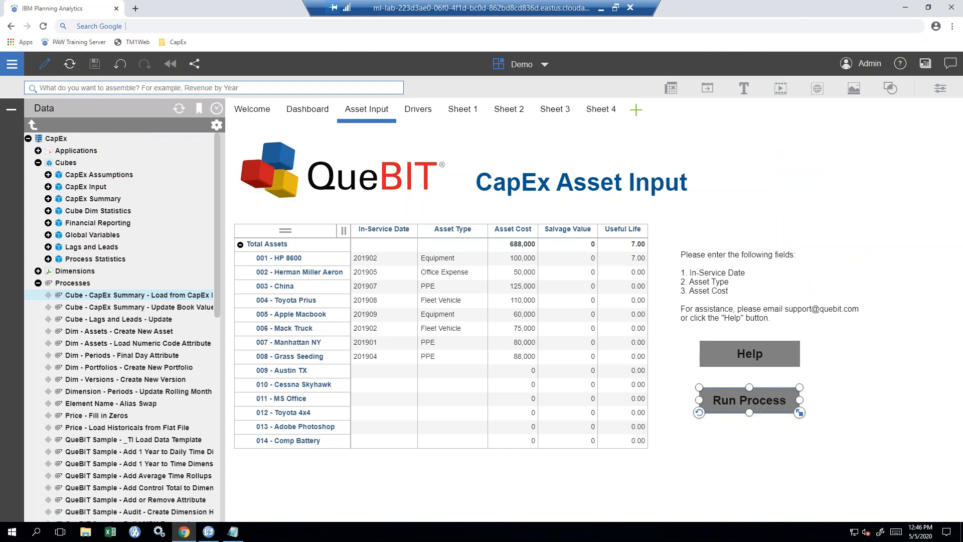
pyautogui.click(44, 66)
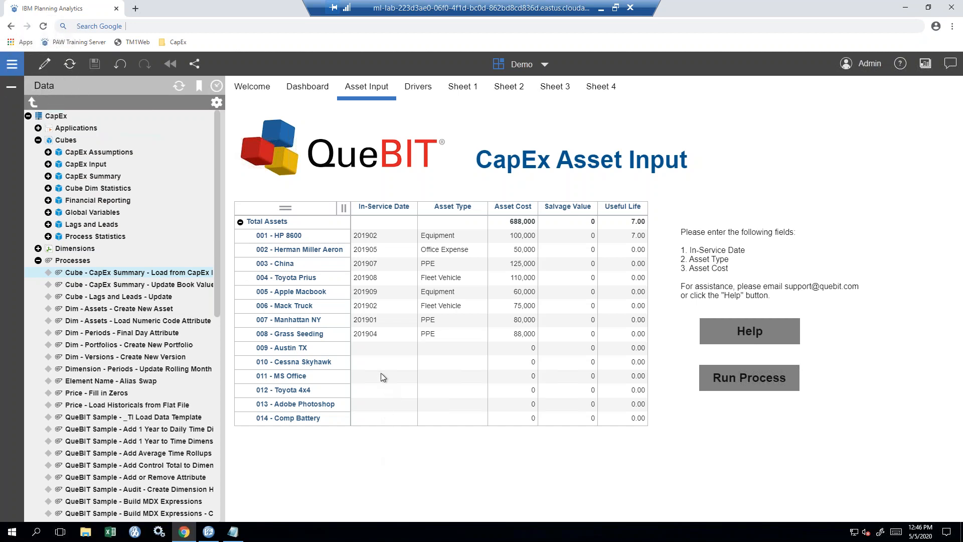
# - Enter in-service date 201902, asset type PPE and cost 110000 for 009 - Austin TX
pyautogui.click(378, 350)
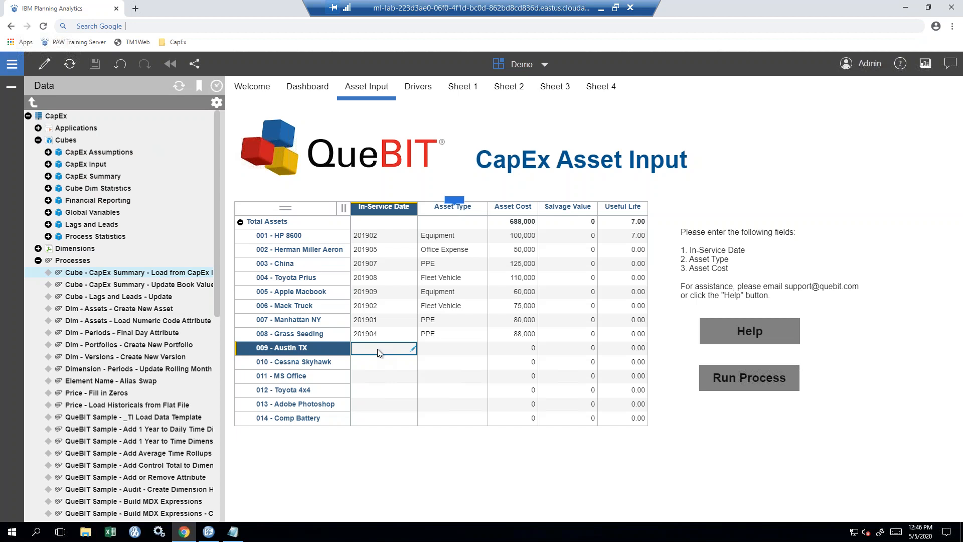
pyautogui.write('201902')
pyautogui.press('Tab')
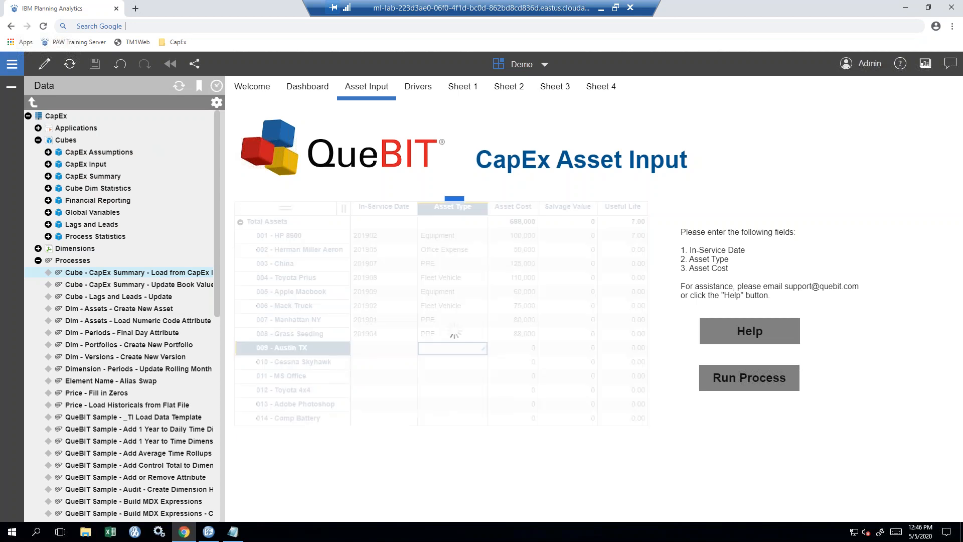
pyautogui.write('PPE')
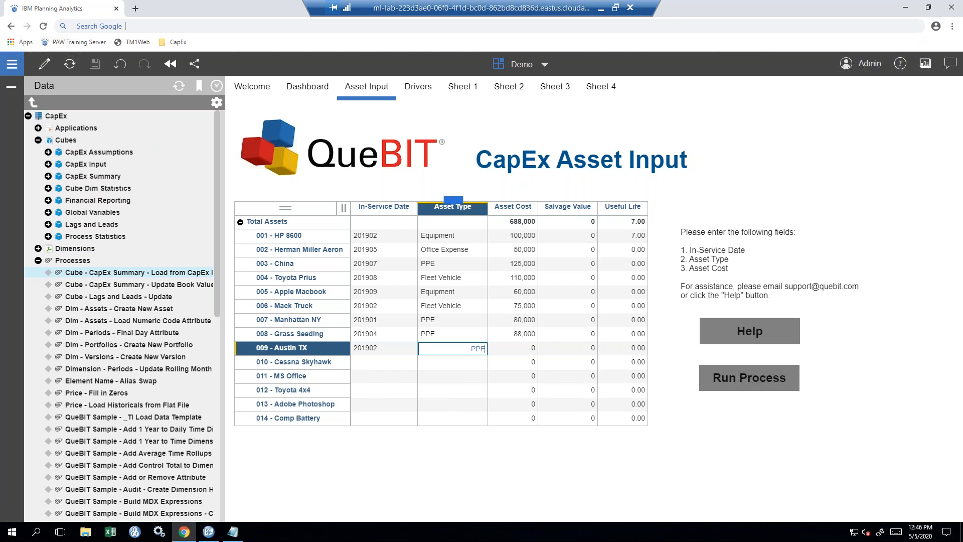
pyautogui.press('Tab')
pyautogui.write('110000')
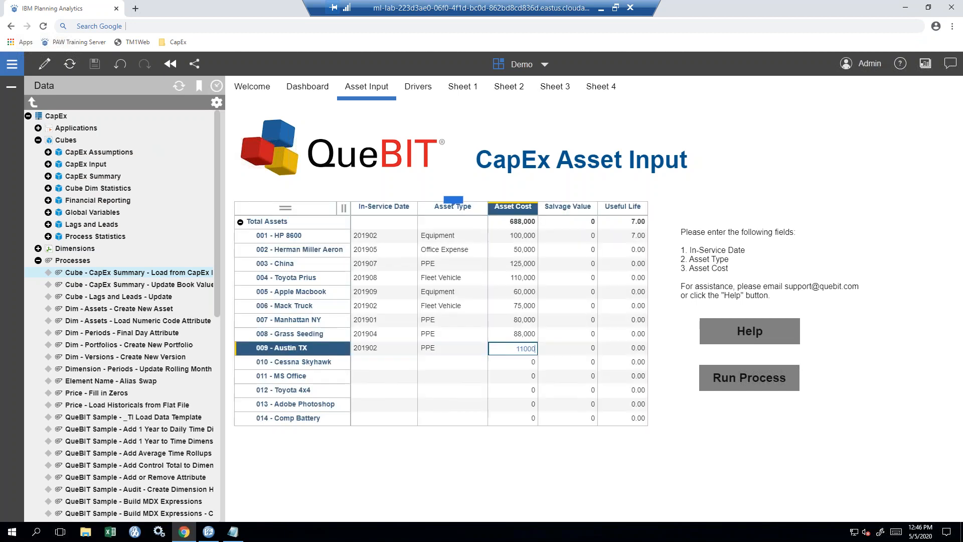
pyautogui.press('Tab')
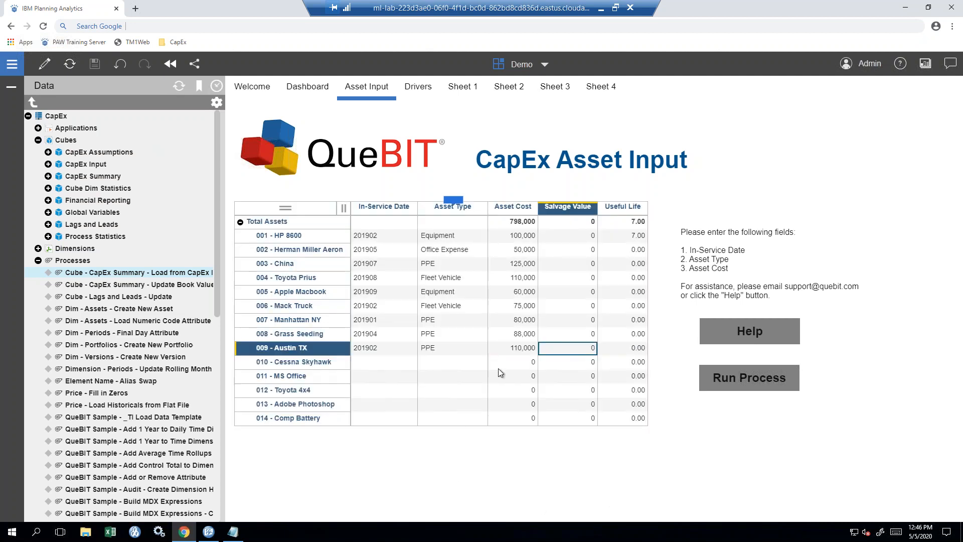
# - Run the Run Process button with pVersion left as Historical
pyautogui.click(726, 383)
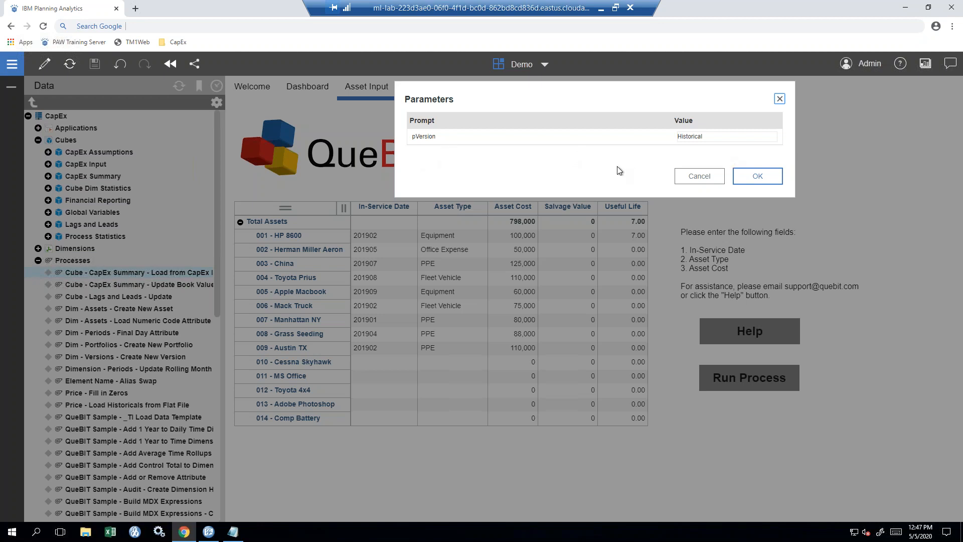
pyautogui.click(740, 180)
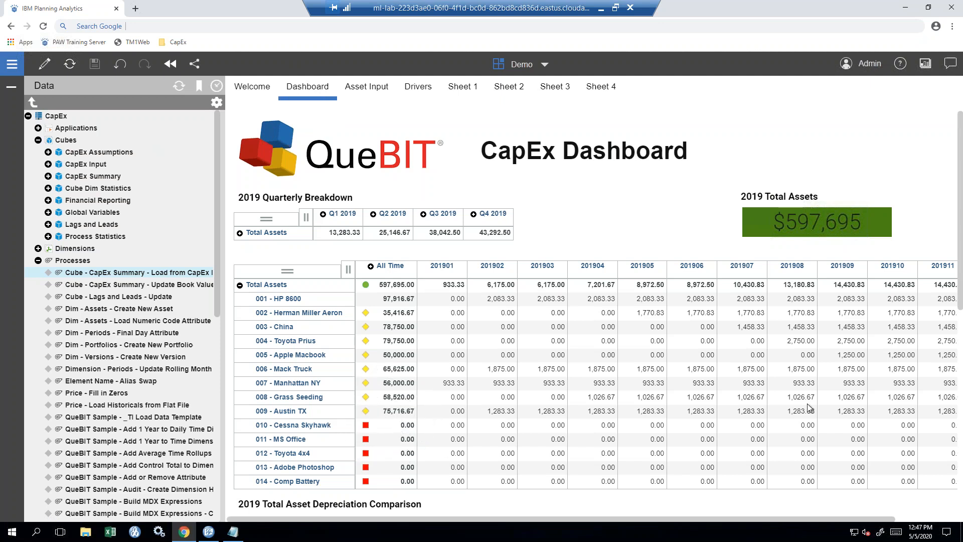
# - Scroll the CapEx Dashboard to review 009 - Austin TX at 75,716.67 within Total Assets of 597,695.00
pyautogui.moveTo(962, 261); pyautogui.dragTo(934, 271)
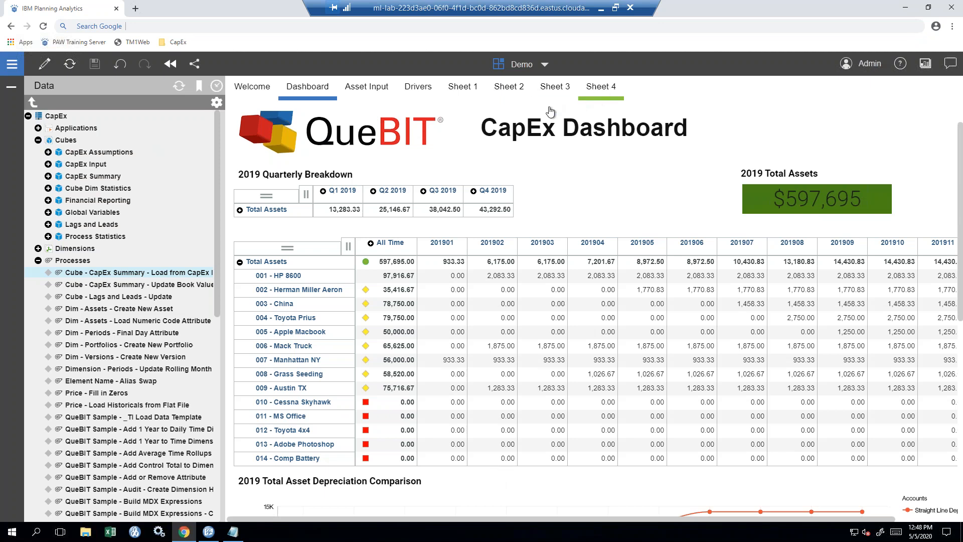
# - In edit mode, add a Freeform-template Sheet 5, then go back to the Asset Input sheet
pyautogui.click(44, 64)
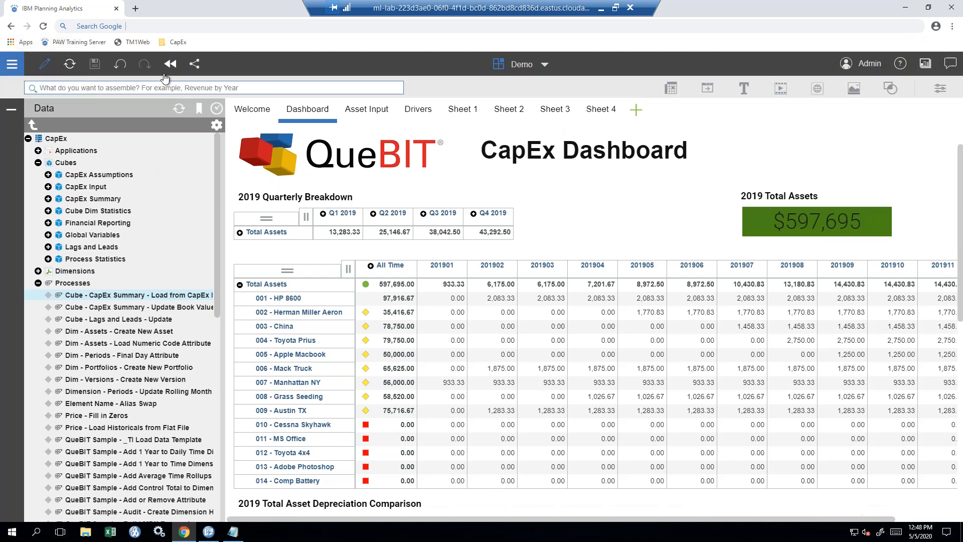
pyautogui.click(636, 111)
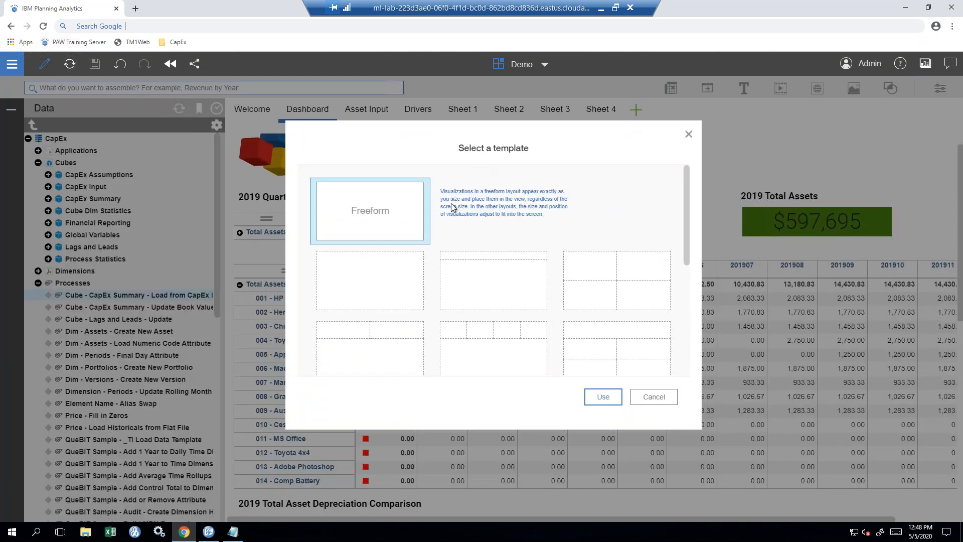
pyautogui.click(603, 396)
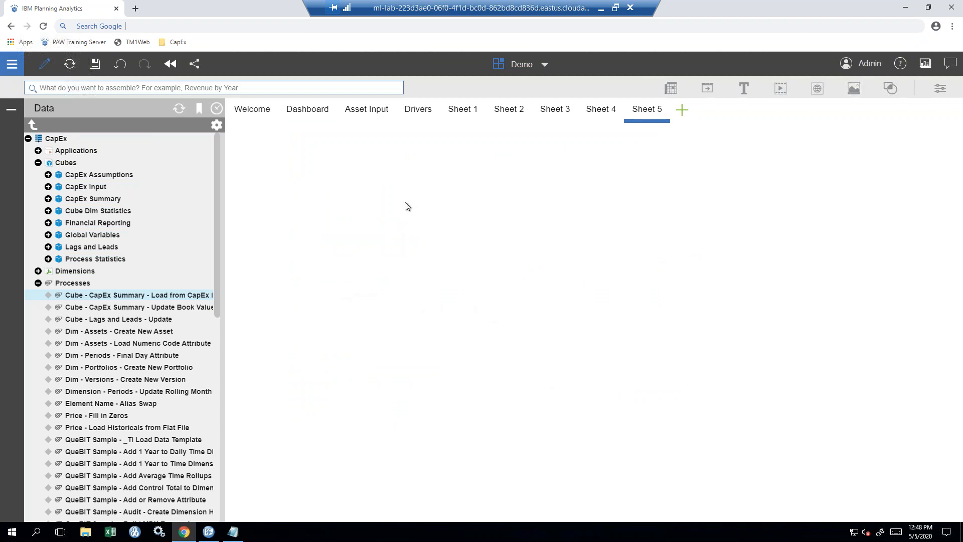
pyautogui.click(358, 112)
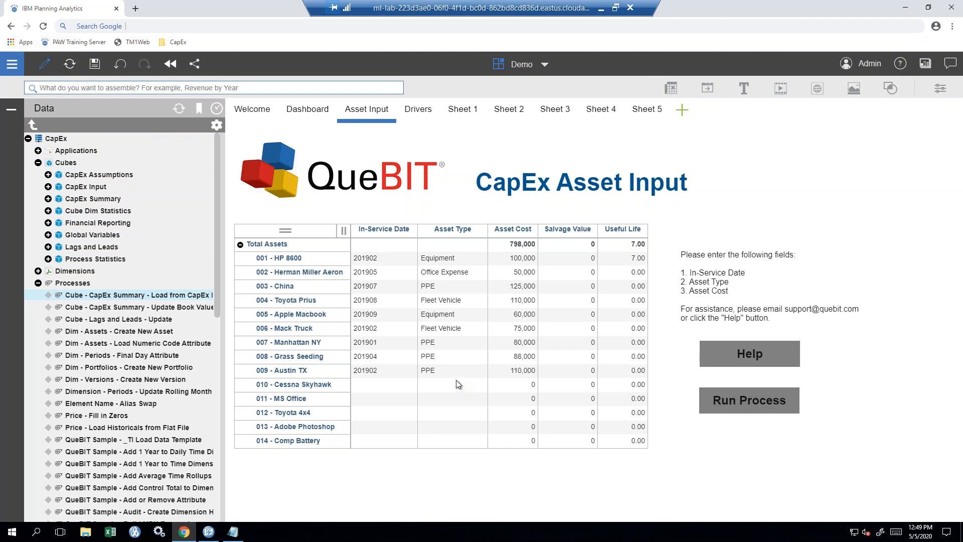
# - On Sheet 5, open Edit pick list cube for CapEx Input from the Data tree
pyautogui.click(636, 112)
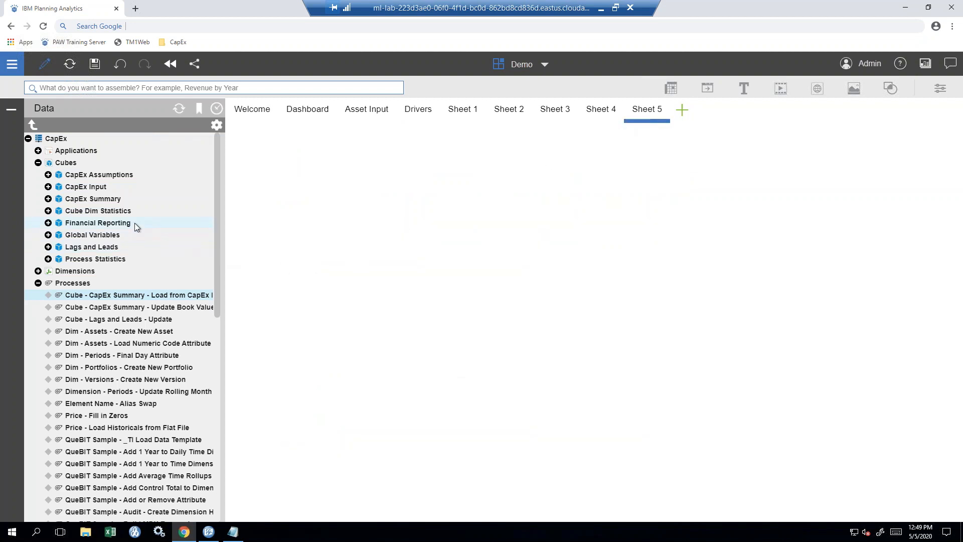
pyautogui.click(81, 191)
pyautogui.rightClick(81, 191)
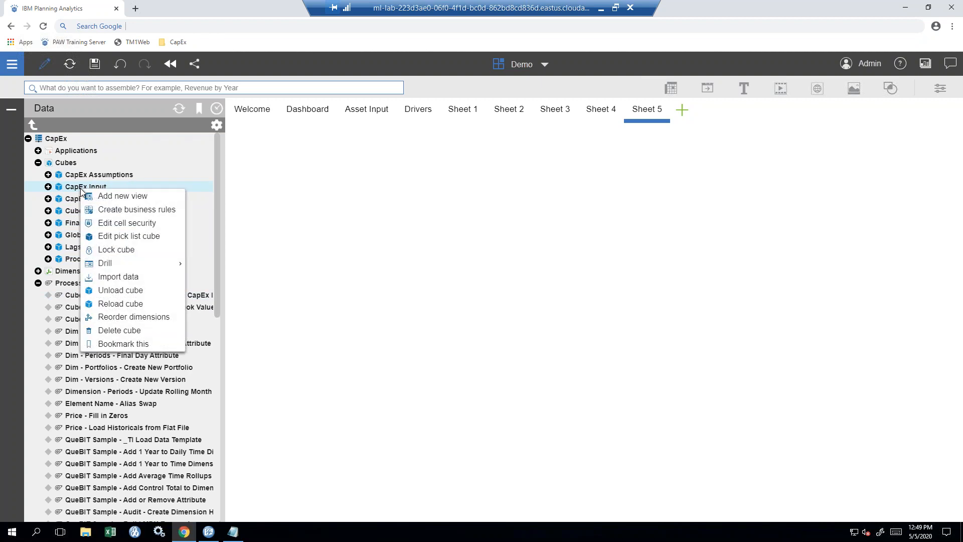
pyautogui.click(158, 241)
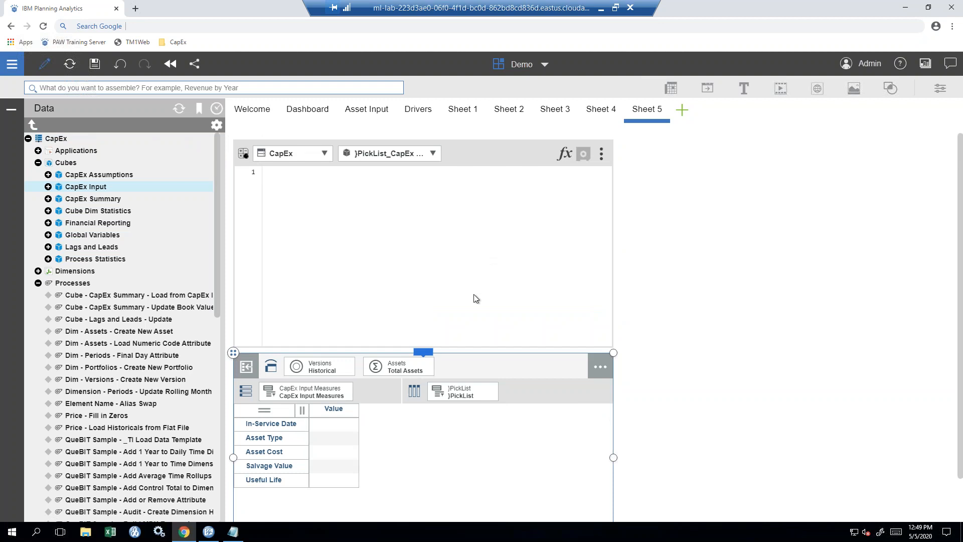
# - Move the pick-list view to the right of the rule editor and widen its Value column
pyautogui.moveTo(233, 353); pyautogui.dragTo(640, 146)
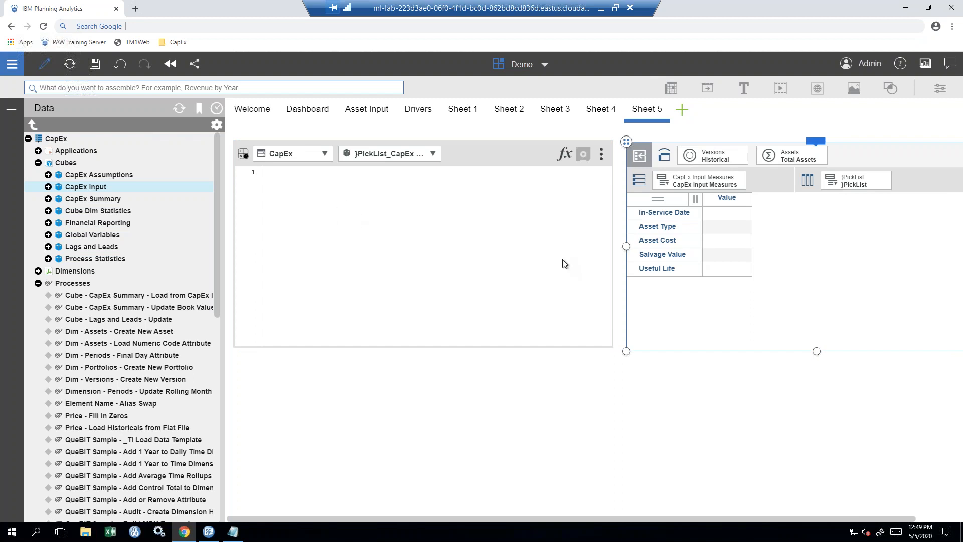
pyautogui.press('ctrl')
pyautogui.press('ctrl')
pyautogui.moveTo(752, 204); pyautogui.dragTo(794, 204)
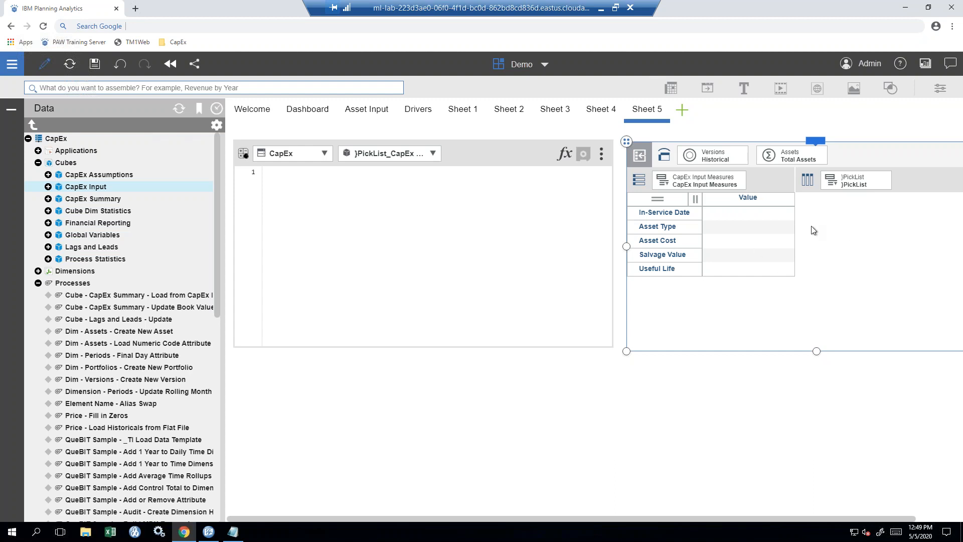
pyautogui.press('ctrl')
# - Select the rule editor and copy the pick-list rule text from the CapEx Picklist Notepad file
pyautogui.click(299, 196)
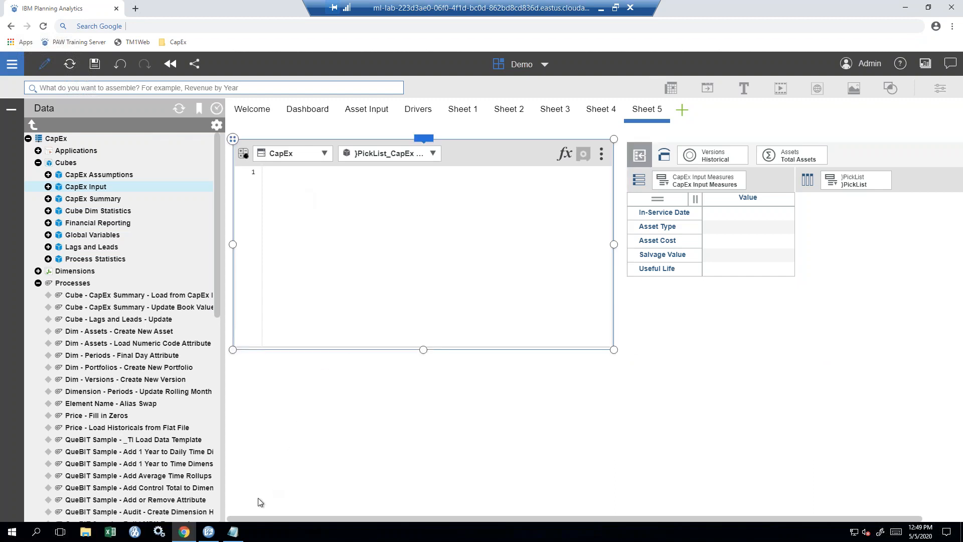
pyautogui.click(236, 533)
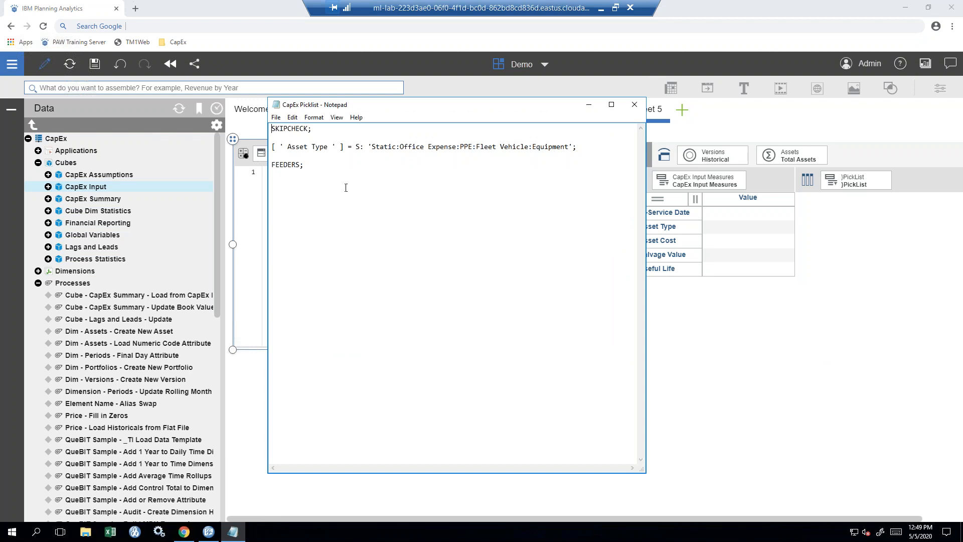
pyautogui.moveTo(311, 168); pyautogui.dragTo(272, 128)
pyautogui.hotkey('ctrl', 'c')
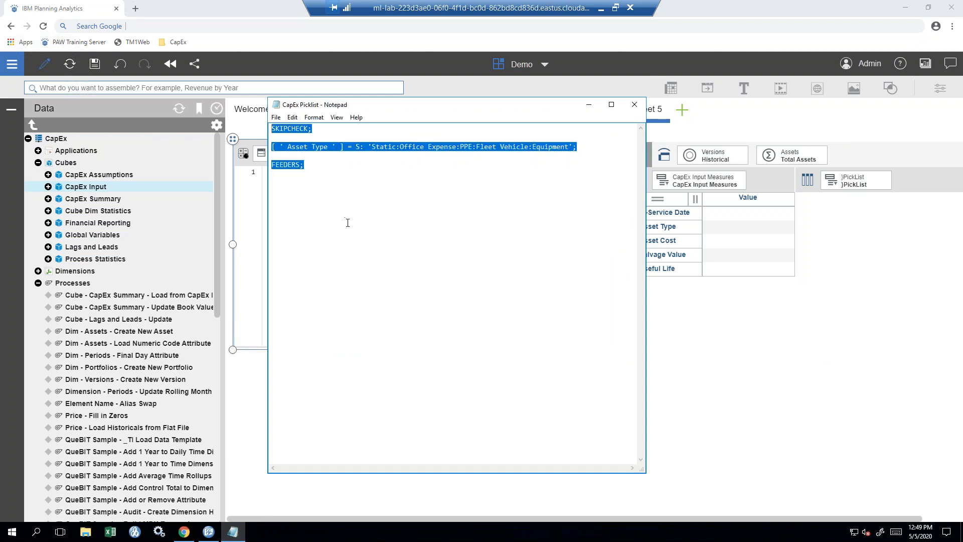
# - Paste the Asset Type pick-list rule (Office Expense, PPE, Fleet Vehicle, Equipment) into the editor and save it
pyautogui.click(589, 104)
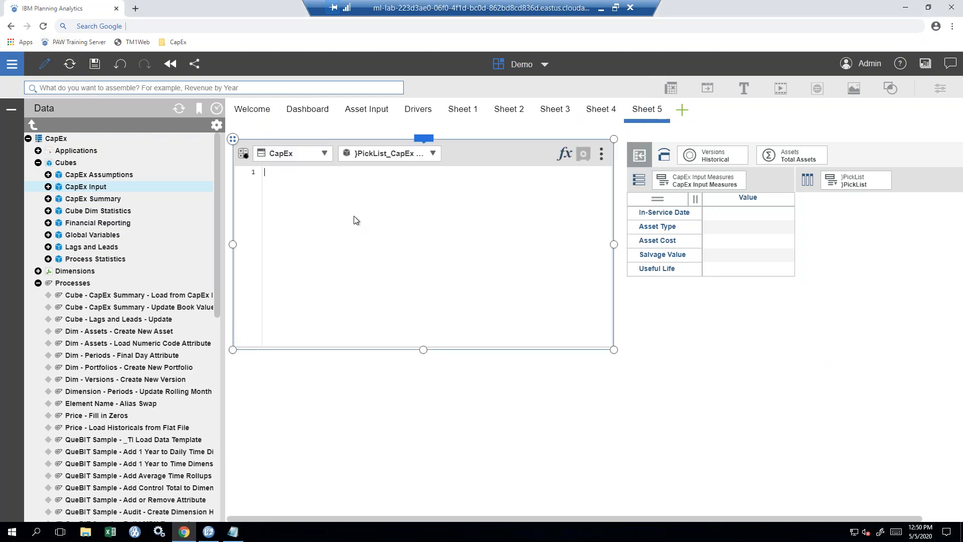
pyautogui.hotkey('ctrl', 'v')
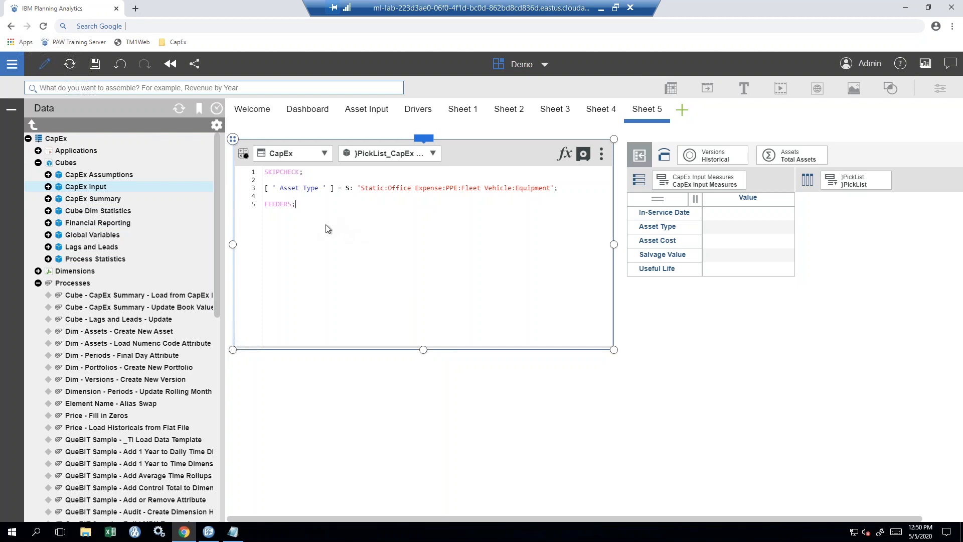
pyautogui.press('ctrl')
pyautogui.press('ctrl')
pyautogui.press('ctrl')
pyautogui.press('ctrl')
pyautogui.click(583, 155)
pyautogui.click(845, 155)
pyautogui.moveTo(817, 143)
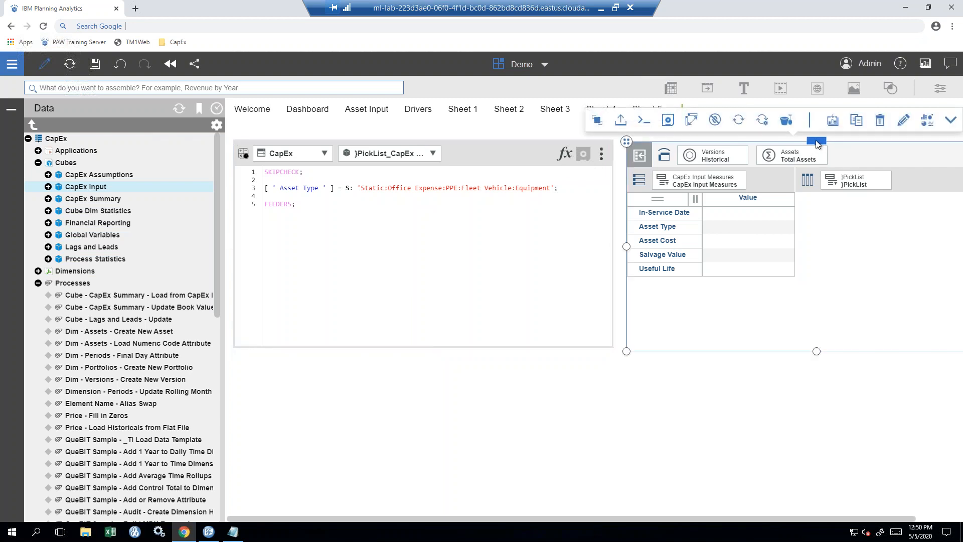
# - Refresh the pick-list view and widen Value to show Static:Office Expense:PPE:Fleet Vehicle:Equipment, then return to Asset Input
pyautogui.click(737, 120)
pyautogui.click(739, 125)
pyautogui.click(739, 125)
pyautogui.moveTo(794, 200); pyautogui.dragTo(889, 200)
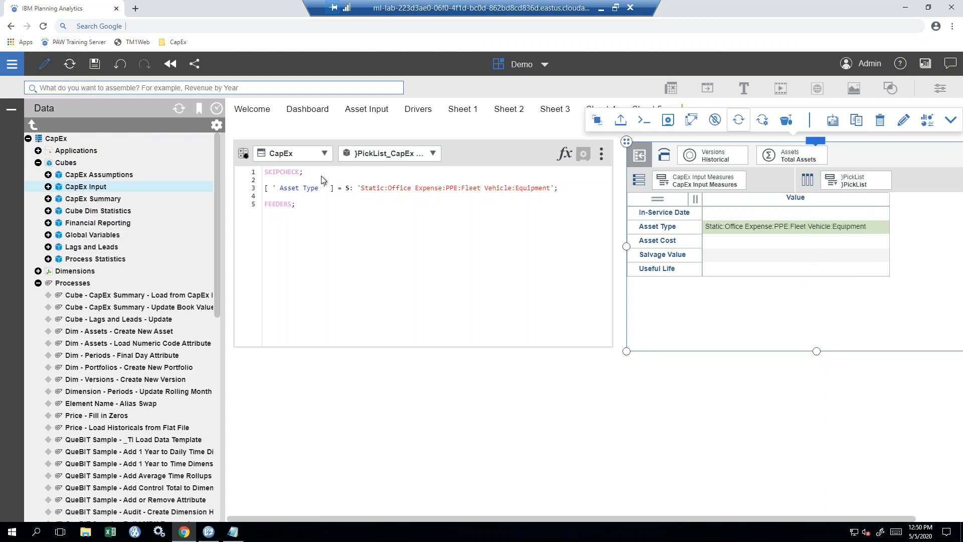
pyautogui.click(69, 66)
pyautogui.click(70, 66)
pyautogui.click(70, 66)
pyautogui.click(70, 67)
pyautogui.click(69, 67)
pyautogui.press('ctrl')
pyautogui.press('ctrl')
pyautogui.press('ctrl')
pyautogui.click(361, 111)
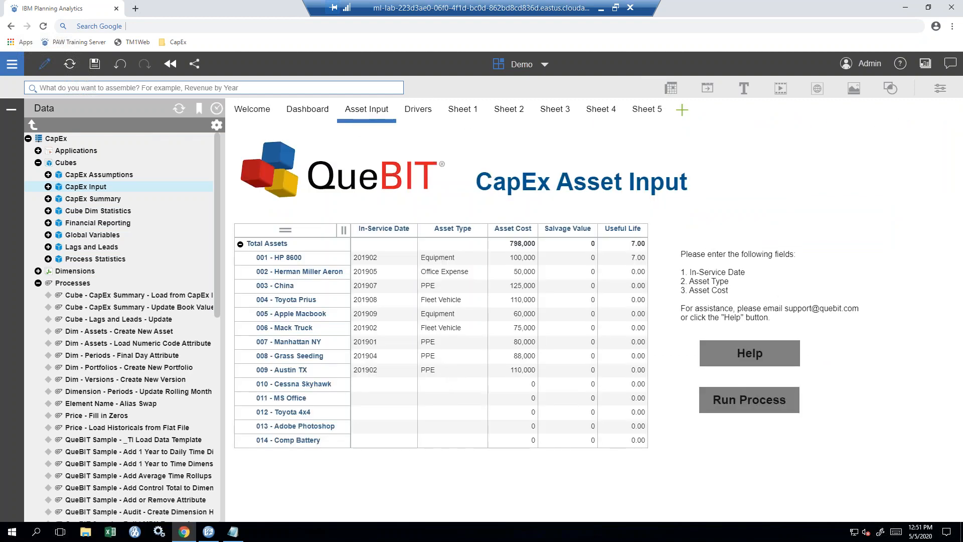
# - Reload the Asset Input grid and show the Asset Type choices for 010 - Cessna Skyhawk
pyautogui.click(454, 385)
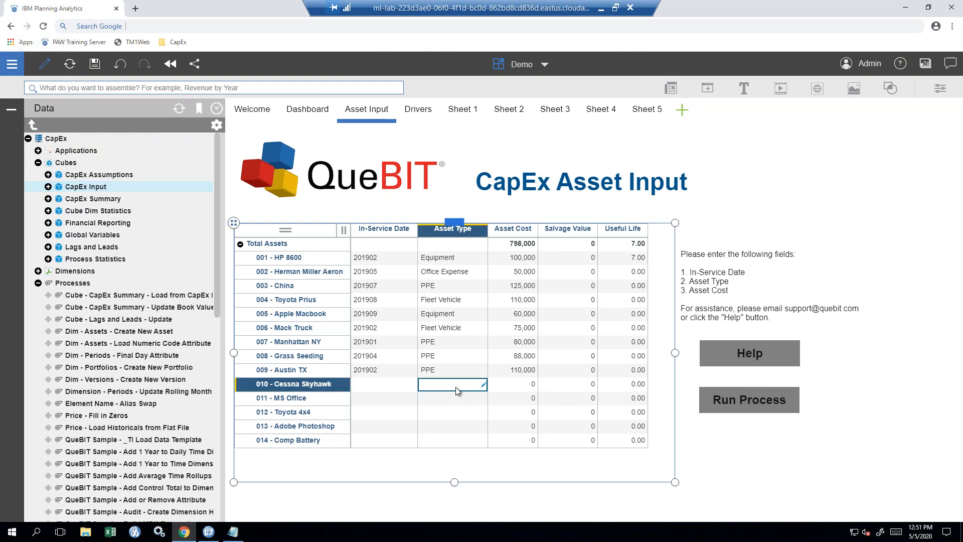
pyautogui.moveTo(452, 219)
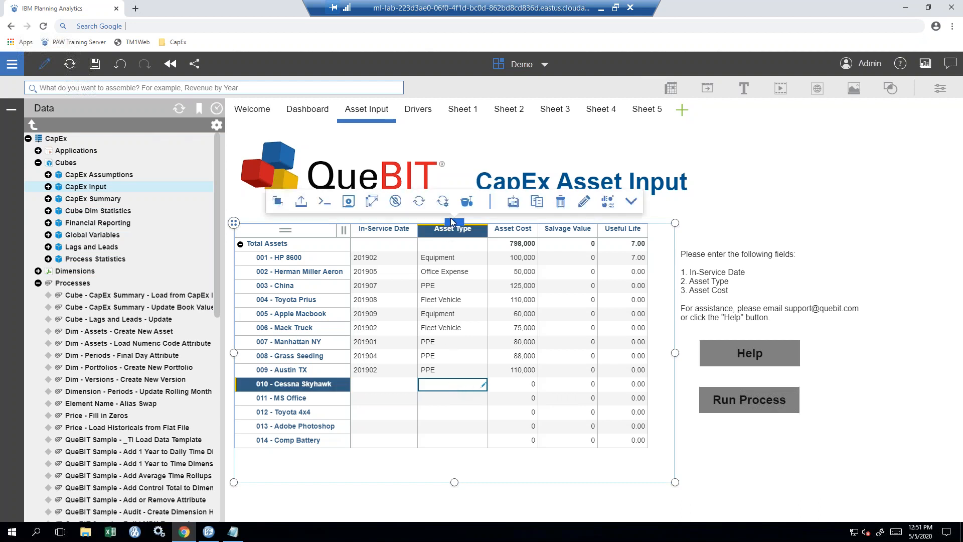
pyautogui.click(419, 201)
pyautogui.click(484, 384)
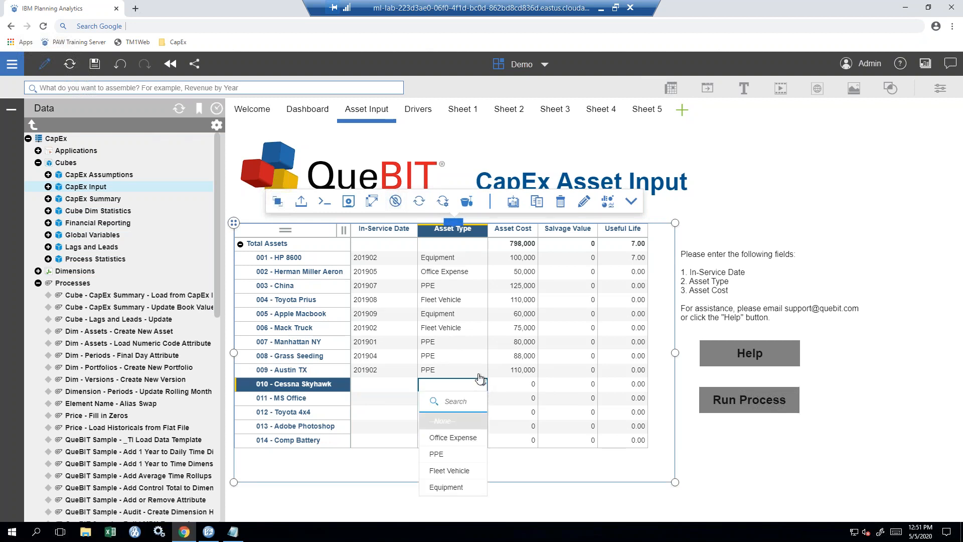
# - Open Mack Truck's Asset Type pick list and close it, leaving Fleet Vehicle
pyautogui.click(477, 327)
pyautogui.click(483, 327)
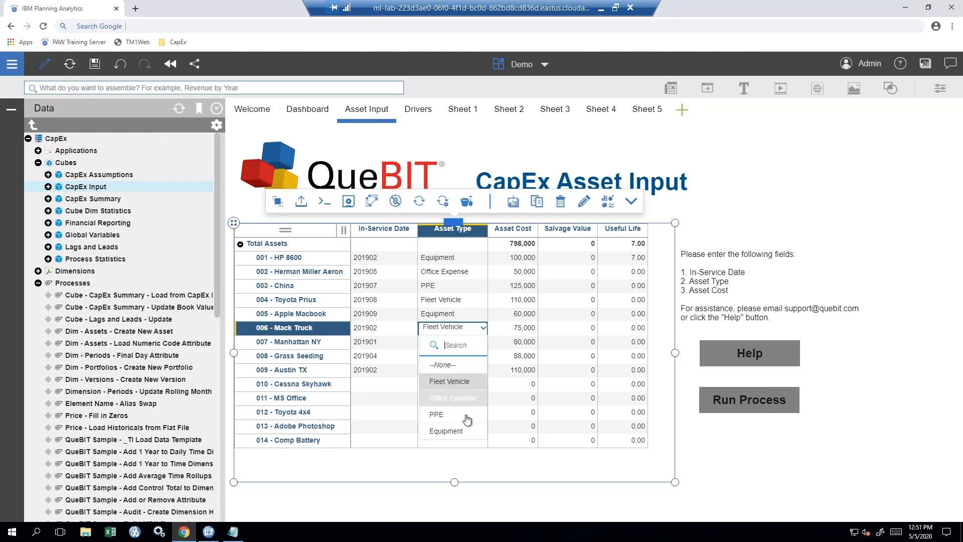
pyautogui.click(484, 329)
# - On Sheet 5, delete the pick-list cube view and duplicate the rules editor
pyautogui.click(651, 117)
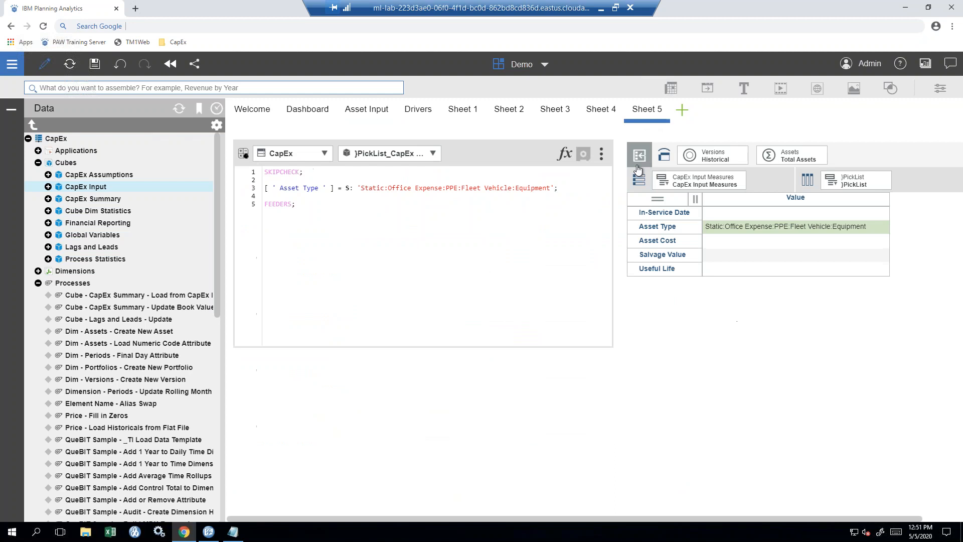
pyautogui.click(877, 159)
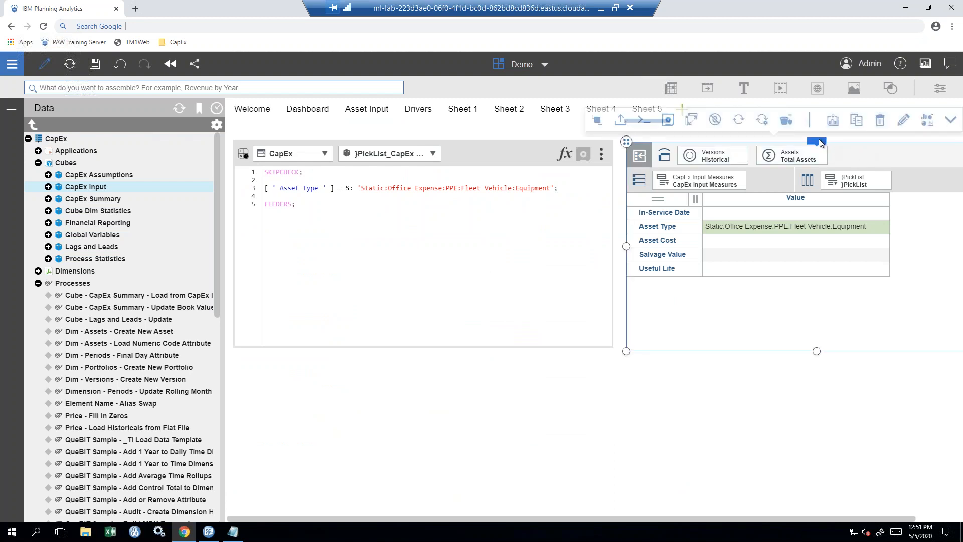
pyautogui.click(880, 121)
pyautogui.click(492, 152)
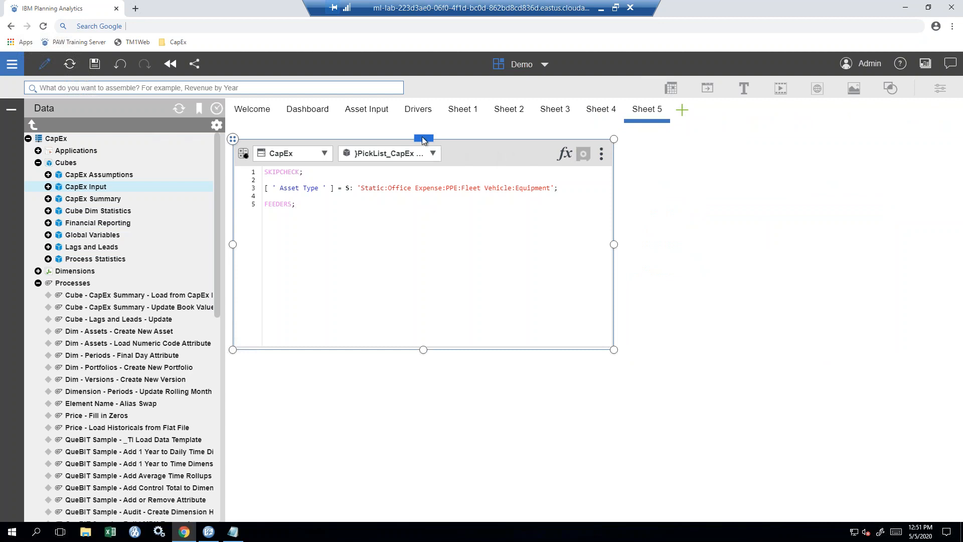
pyautogui.click(435, 118)
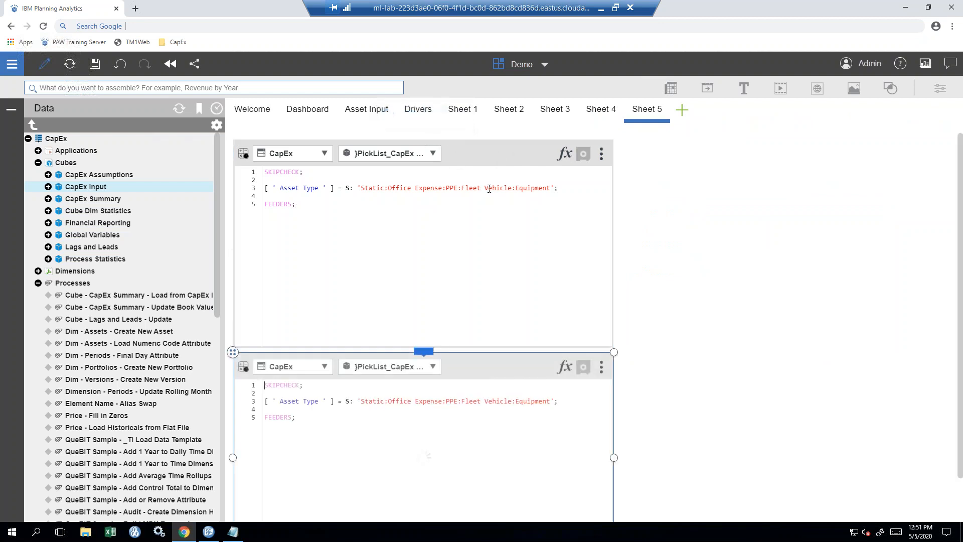
# - Narrow the original rules editor, move the copy to its right, and widen the left editor
pyautogui.click(592, 266)
pyautogui.moveTo(614, 244); pyautogui.dragTo(481, 304)
pyautogui.click(345, 361)
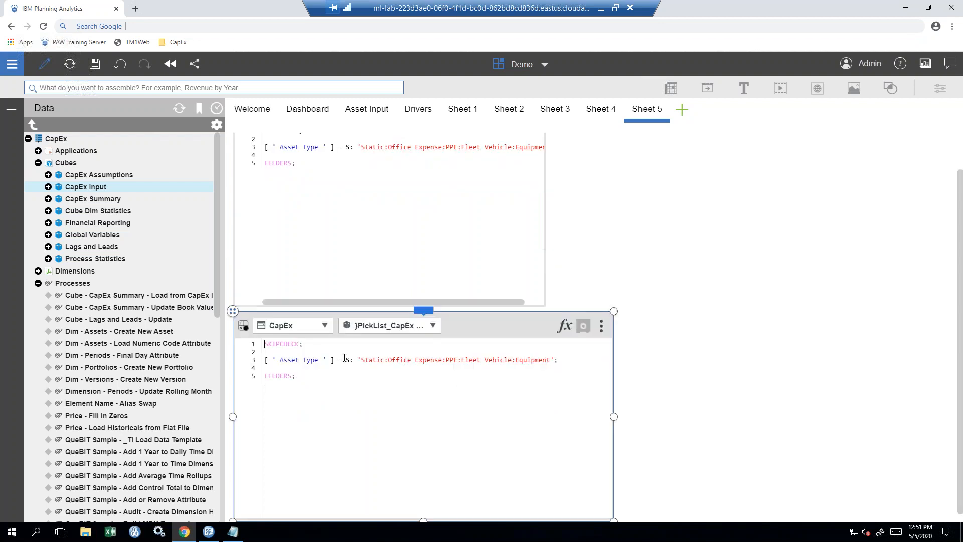
pyautogui.moveTo(231, 313); pyautogui.dragTo(605, 135)
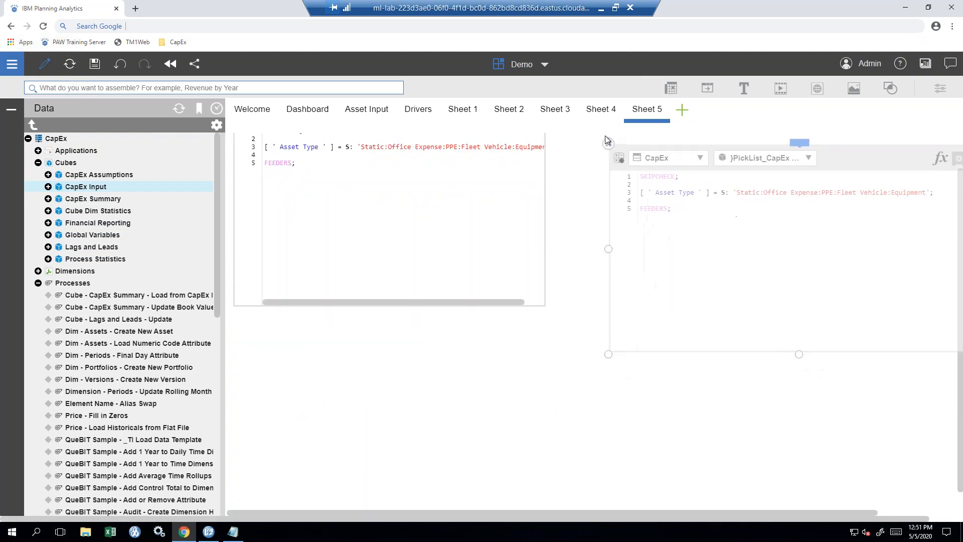
pyautogui.click(546, 244)
pyautogui.moveTo(546, 244); pyautogui.dragTo(578, 244)
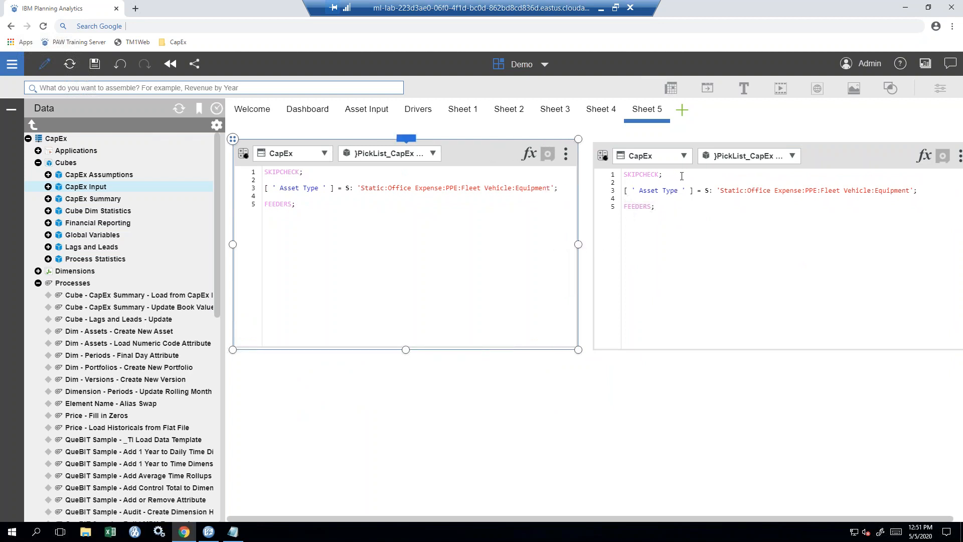
# - Load the QueBIT server's Asset Detail rules in the right editor and make it much taller
pyautogui.click(684, 156)
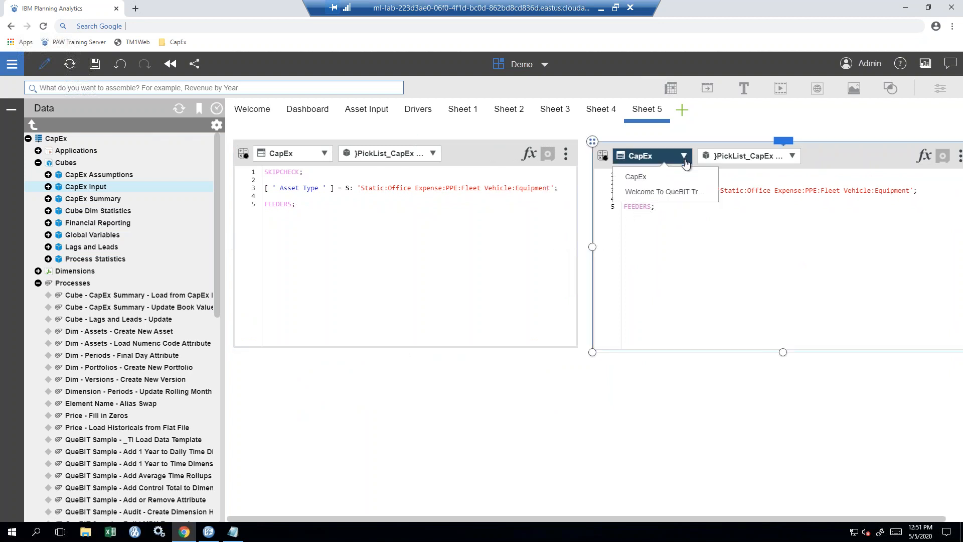
pyautogui.click(677, 192)
pyautogui.moveTo(784, 352); pyautogui.dragTo(783, 517)
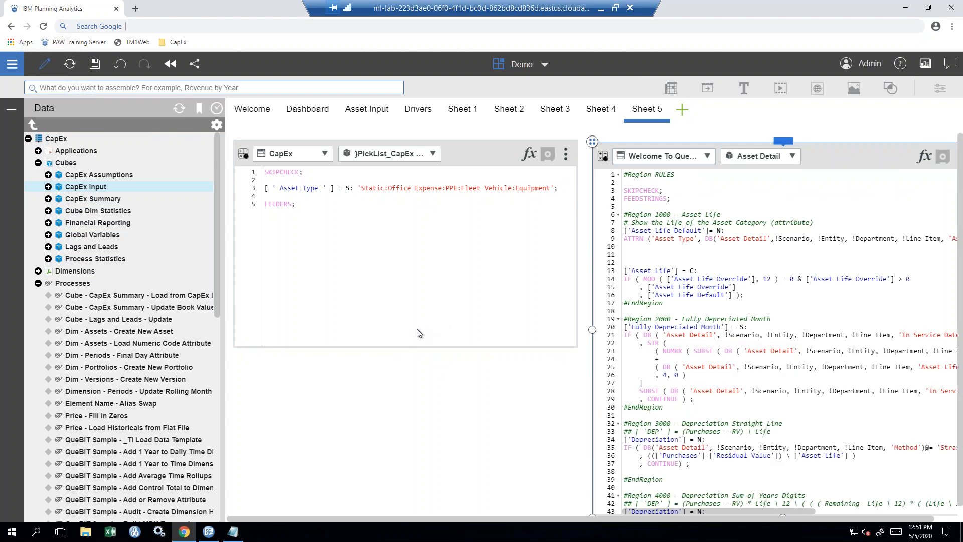
# - Load the Financials cube rules in the left editor, enlarging it taller and slightly wider
pyautogui.moveTo(412, 347); pyautogui.dragTo(396, 454)
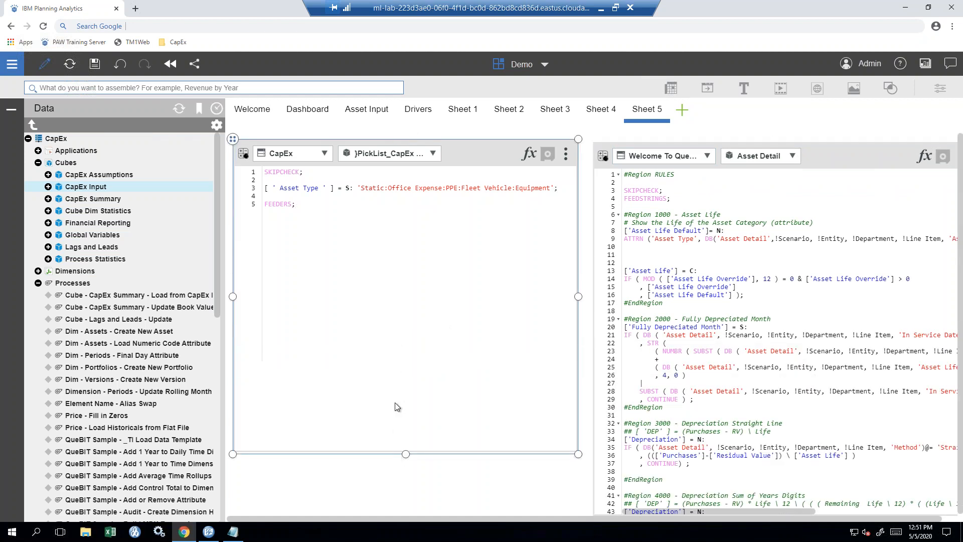
pyautogui.click(317, 154)
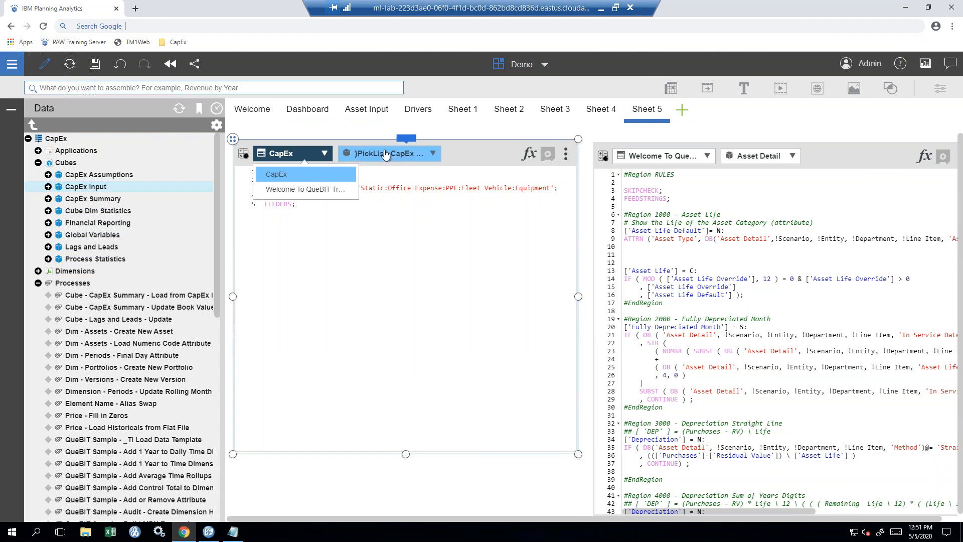
pyautogui.click(311, 189)
pyautogui.click(432, 154)
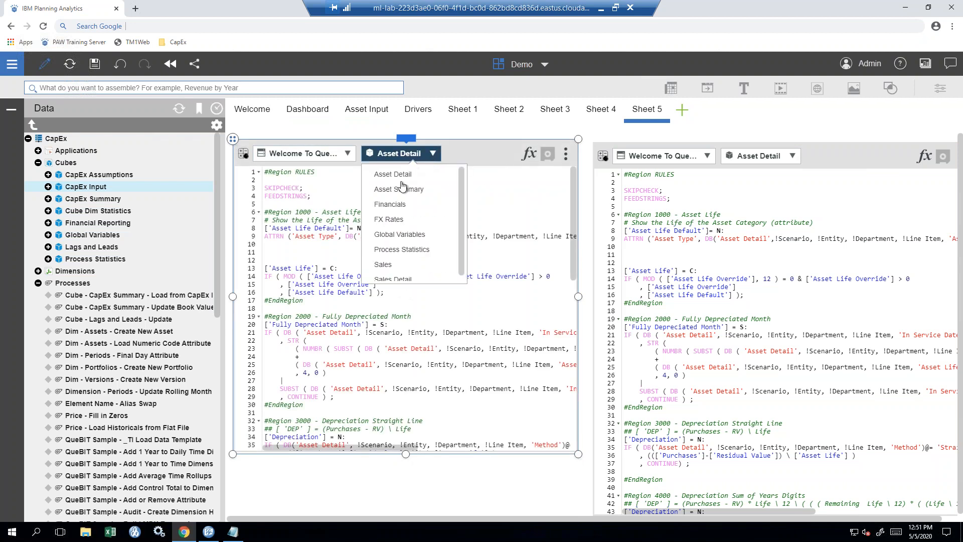
pyautogui.click(400, 205)
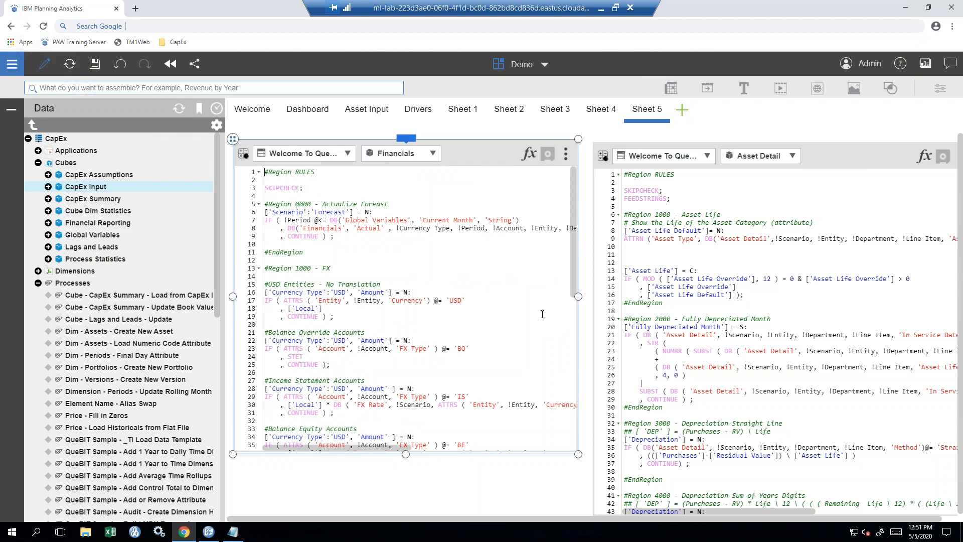
pyautogui.moveTo(406, 455); pyautogui.dragTo(406, 499)
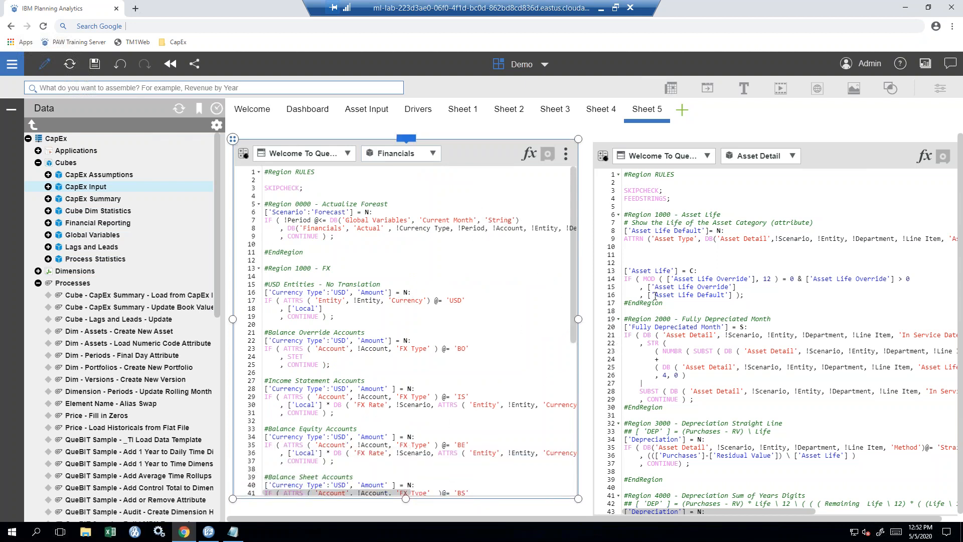
pyautogui.moveTo(579, 320); pyautogui.dragTo(592, 319)
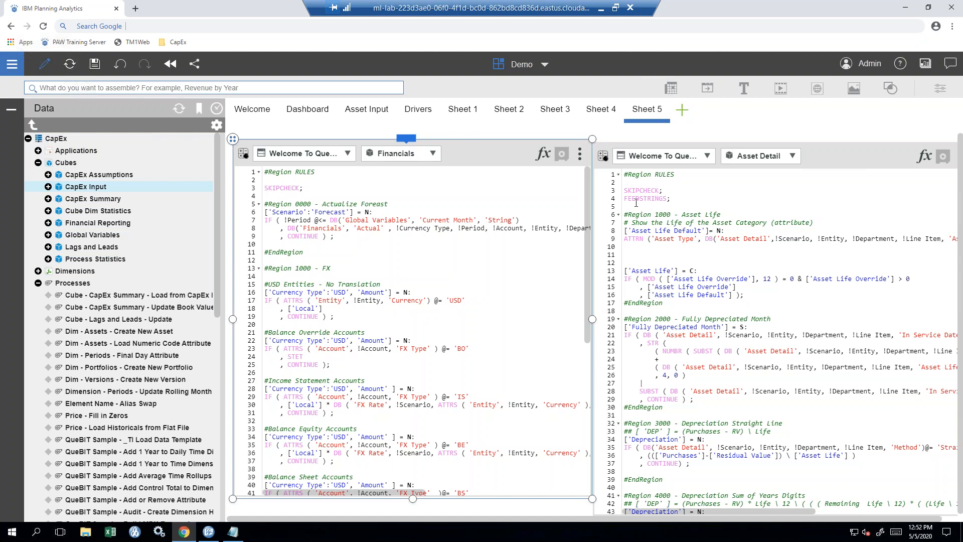
# - Try the RULES region and other fold arrows in the Asset Detail rules editor
pyautogui.click(618, 175)
pyautogui.click(618, 174)
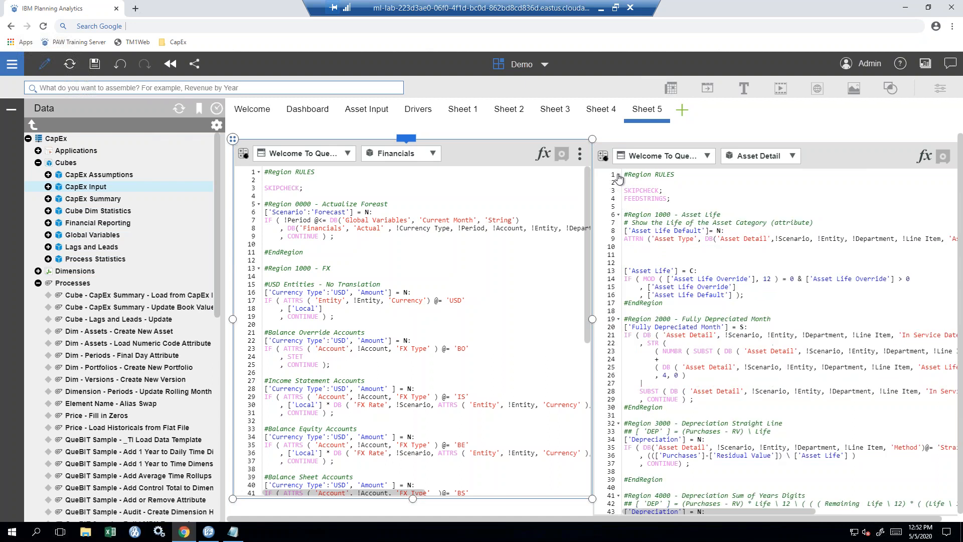
pyautogui.click(618, 215)
pyautogui.click(619, 215)
pyautogui.click(621, 306)
pyautogui.click(621, 306)
# - Collapse Regions 1000, 2000, 3000, 4000 and the FEEDERS region in the Asset Detail rules
pyautogui.click(619, 215)
pyautogui.click(618, 231)
pyautogui.click(621, 251)
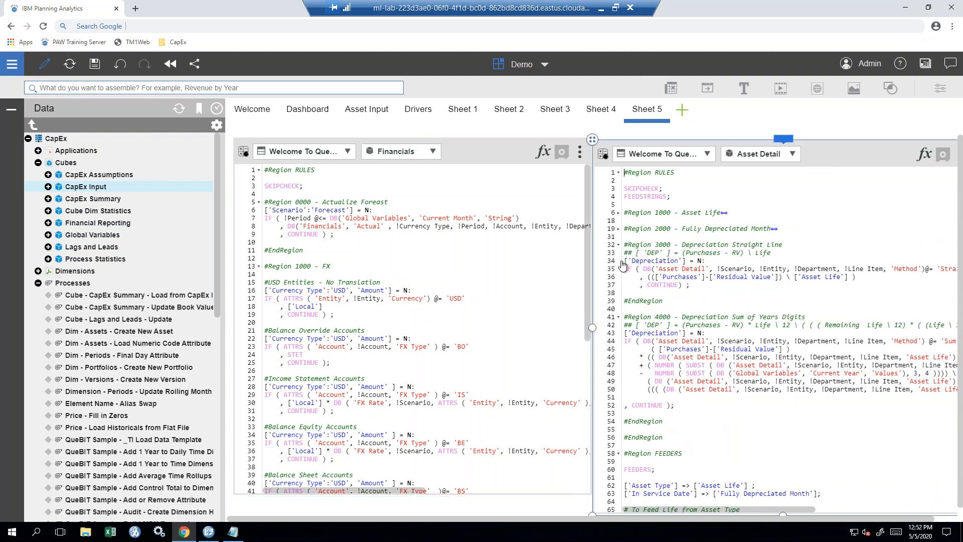
pyautogui.click(619, 246)
pyautogui.click(619, 260)
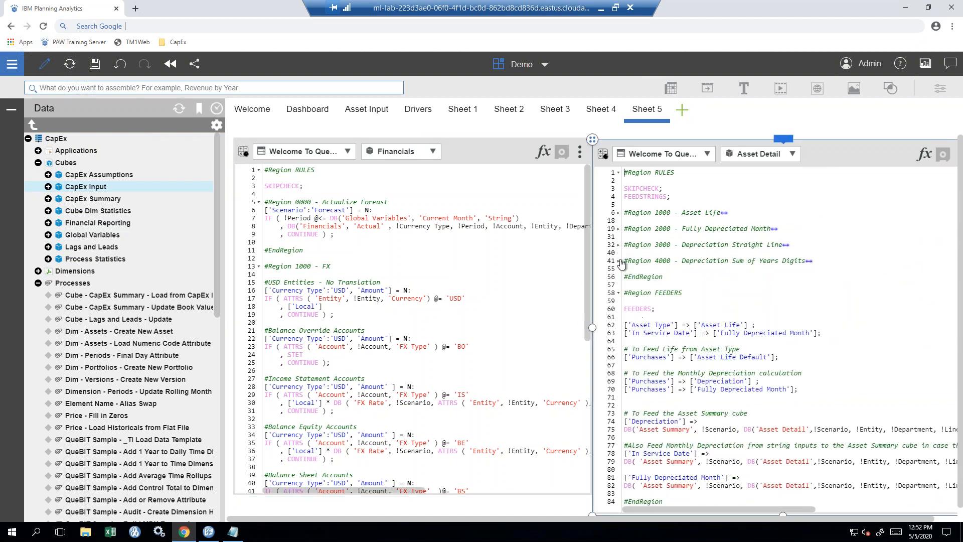
pyautogui.click(620, 293)
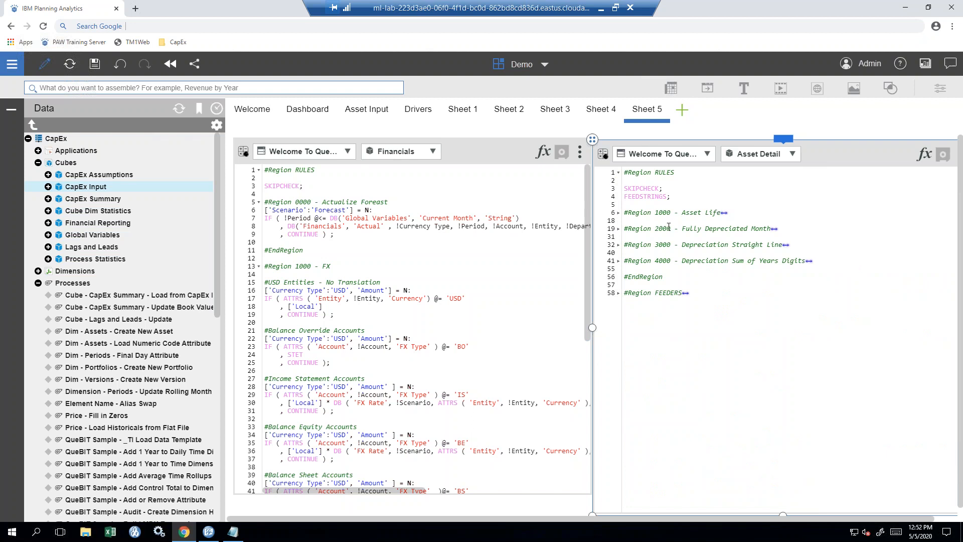
# - Re-expand RULES and Region 2000 - Fully Depreciated Month, then put the cursor after Region 4000's header
pyautogui.click(619, 173)
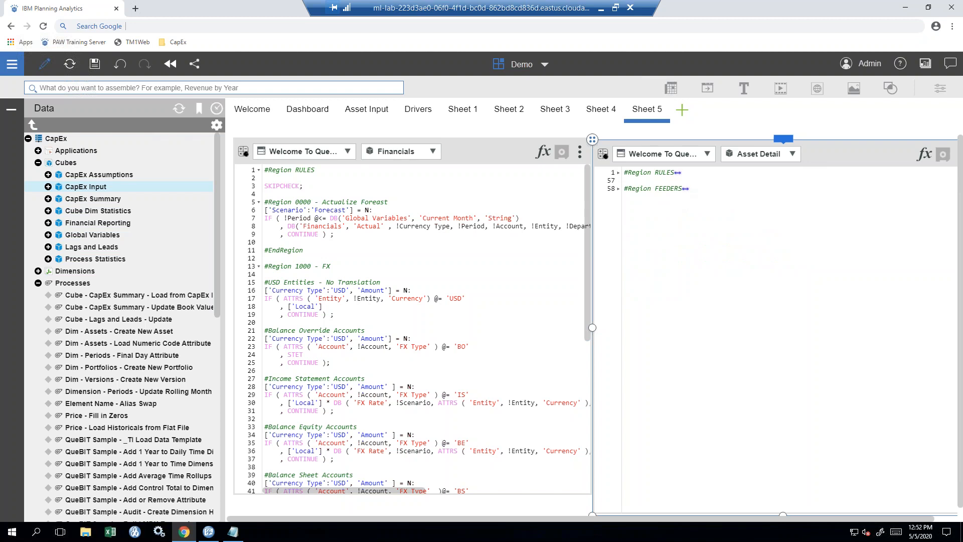
pyautogui.click(678, 173)
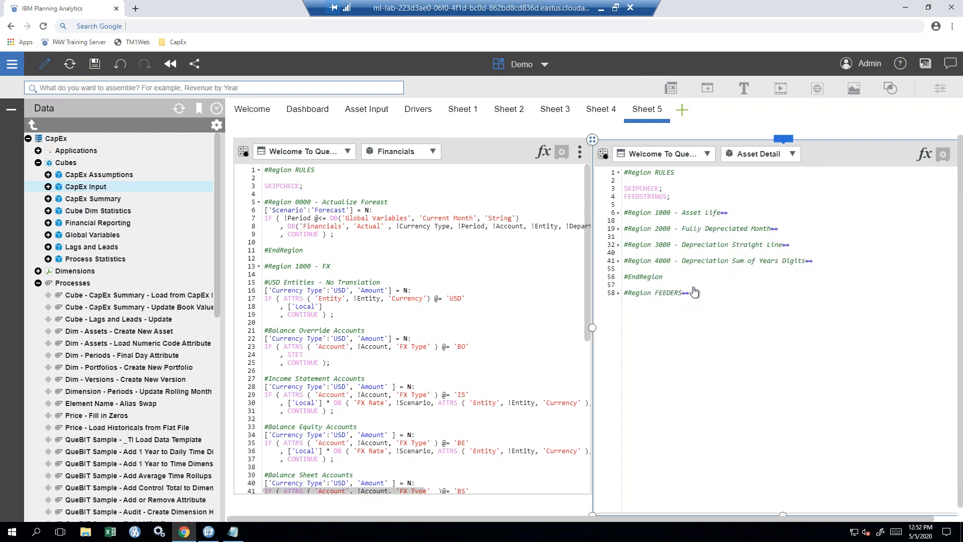
pyautogui.click(775, 229)
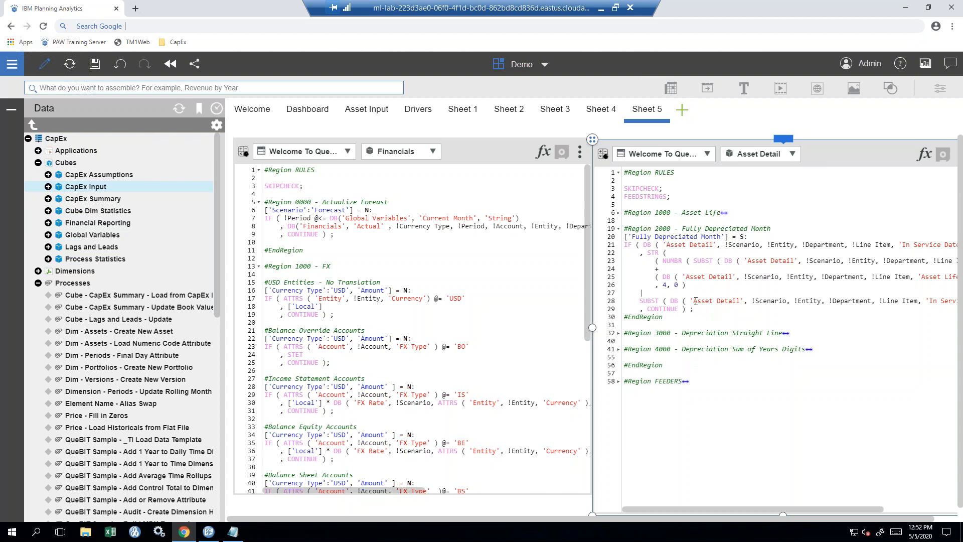
pyautogui.click(831, 354)
# - Add a #Region 5000 - Description block with a #Comment line and #EndRegion after Region 4000
pyautogui.press('Return')
pyautogui.press('Return')
pyautogui.press('Return')
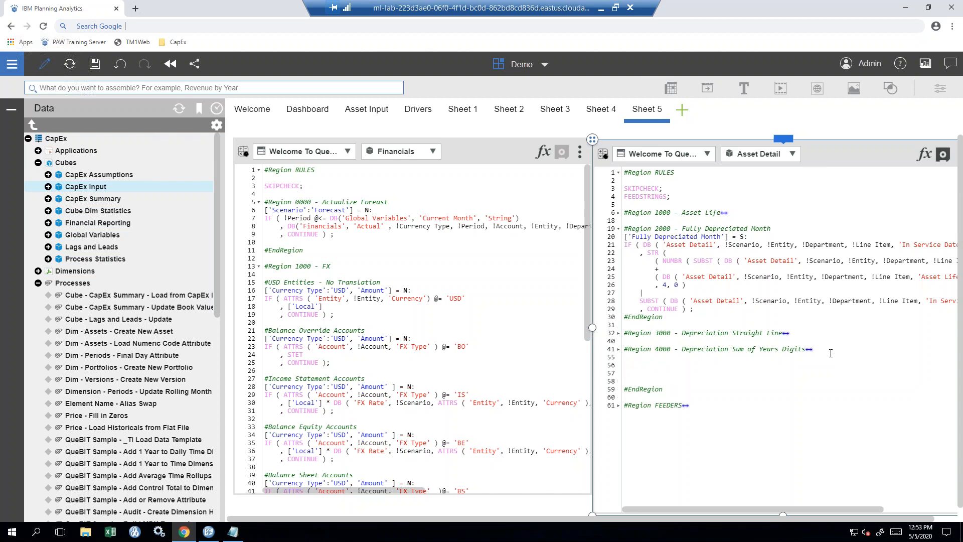
pyautogui.write('#Region 5000 - Description')
pyautogui.press('Return')
pyautogui.press('Return')
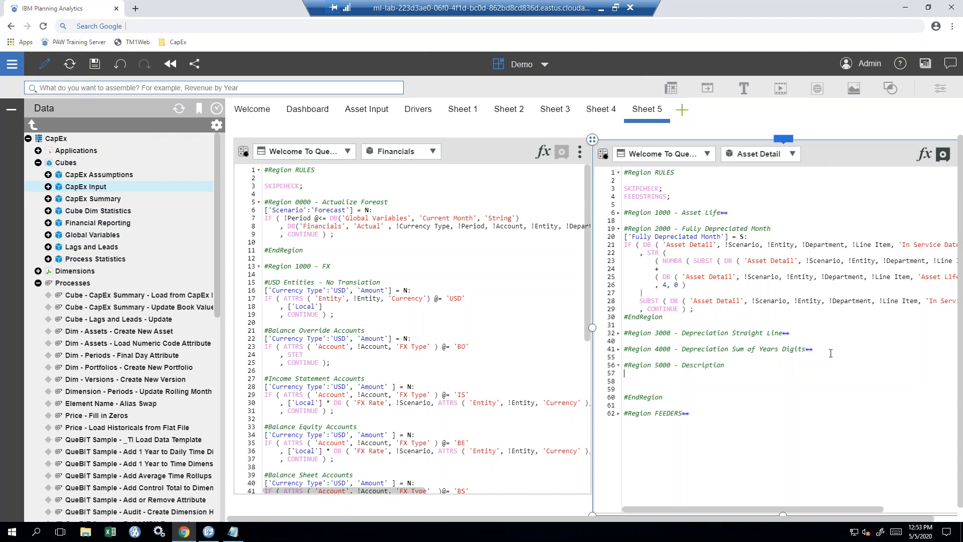
pyautogui.write('#Comment')
pyautogui.press('Return')
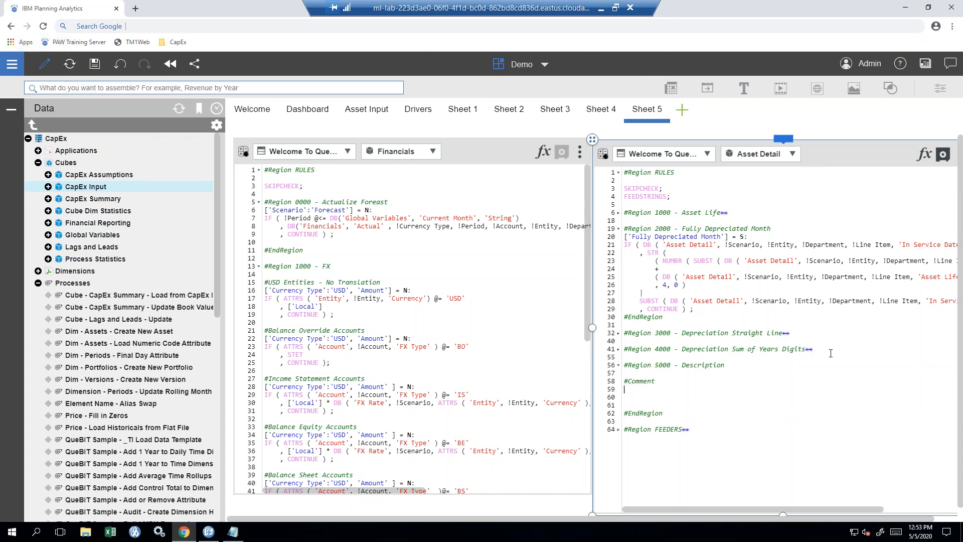
pyautogui.press('Return')
pyautogui.write('#E')
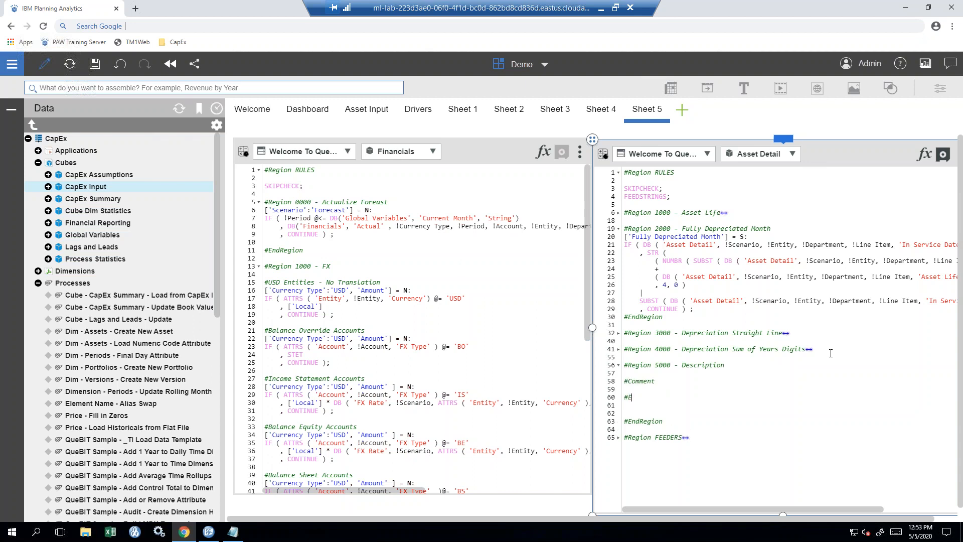
pyautogui.write('ndRegion')
# - Collapse Region 5000 - Description and Region 2000 - Fully Depreciated Month in the rule editor
pyautogui.click(619, 365)
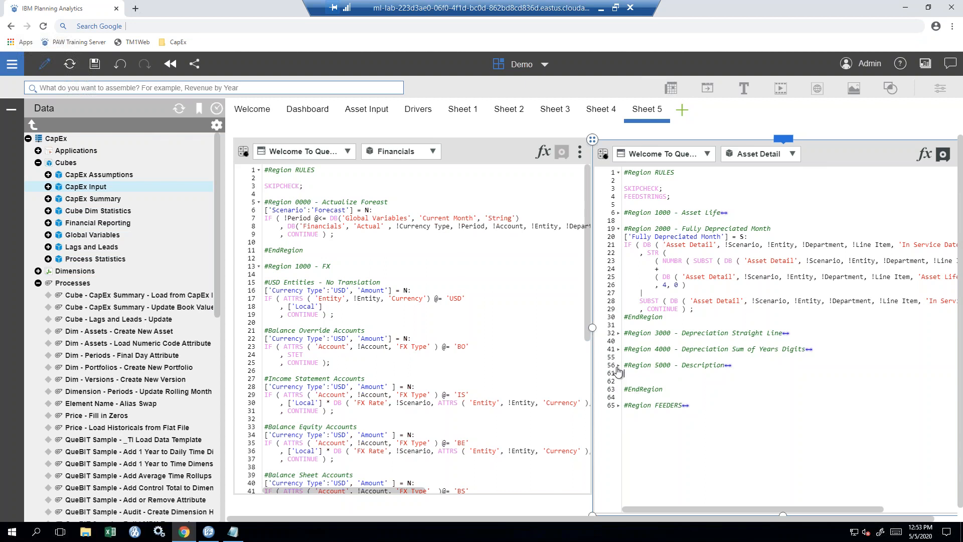
pyautogui.click(618, 367)
pyautogui.click(618, 368)
pyautogui.click(619, 228)
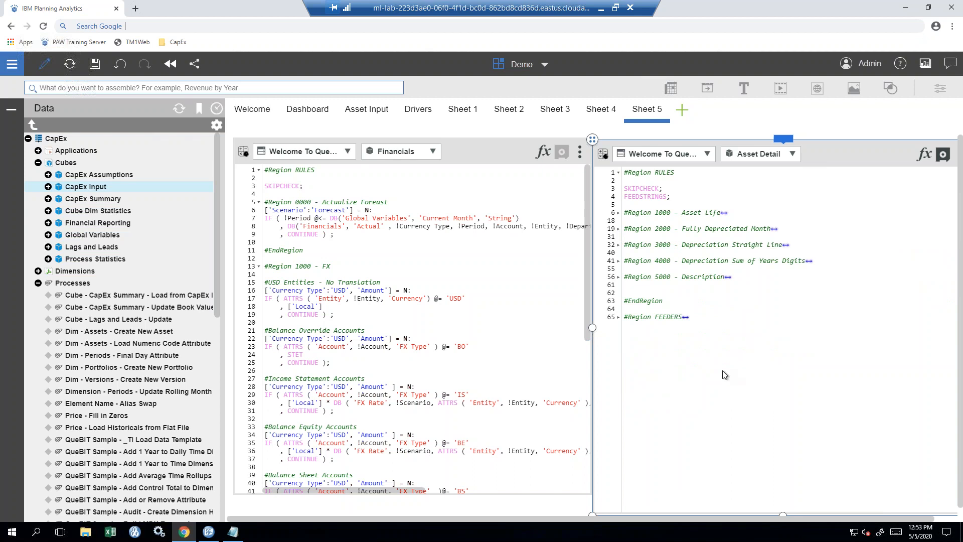